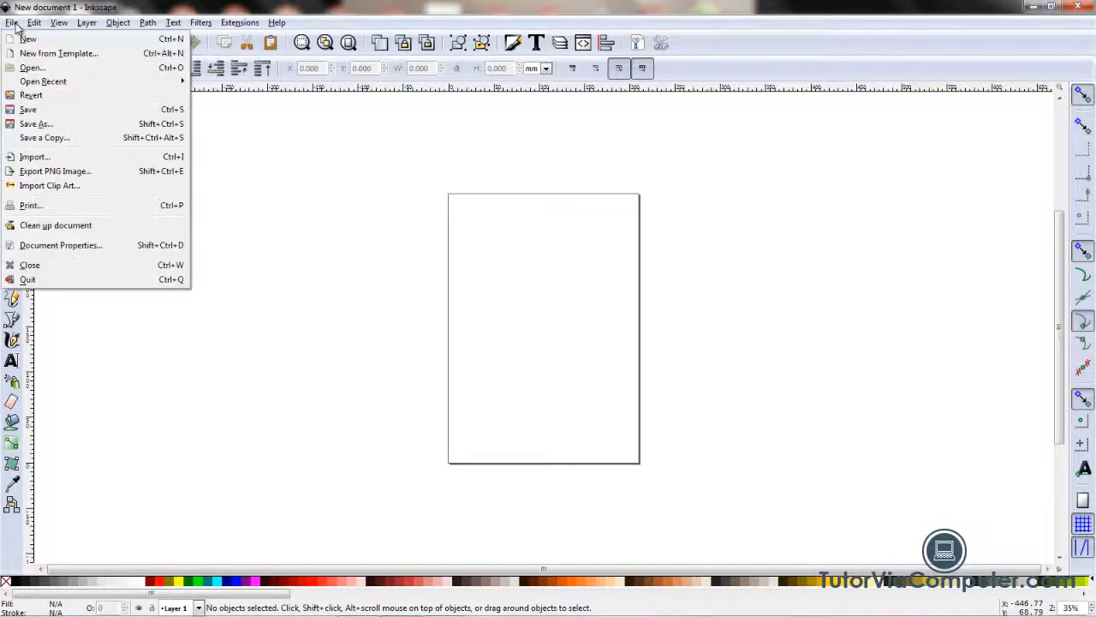
# Step: Open the document properties and set both the display units and the custom page size units to px
pyautogui.click(57, 245)
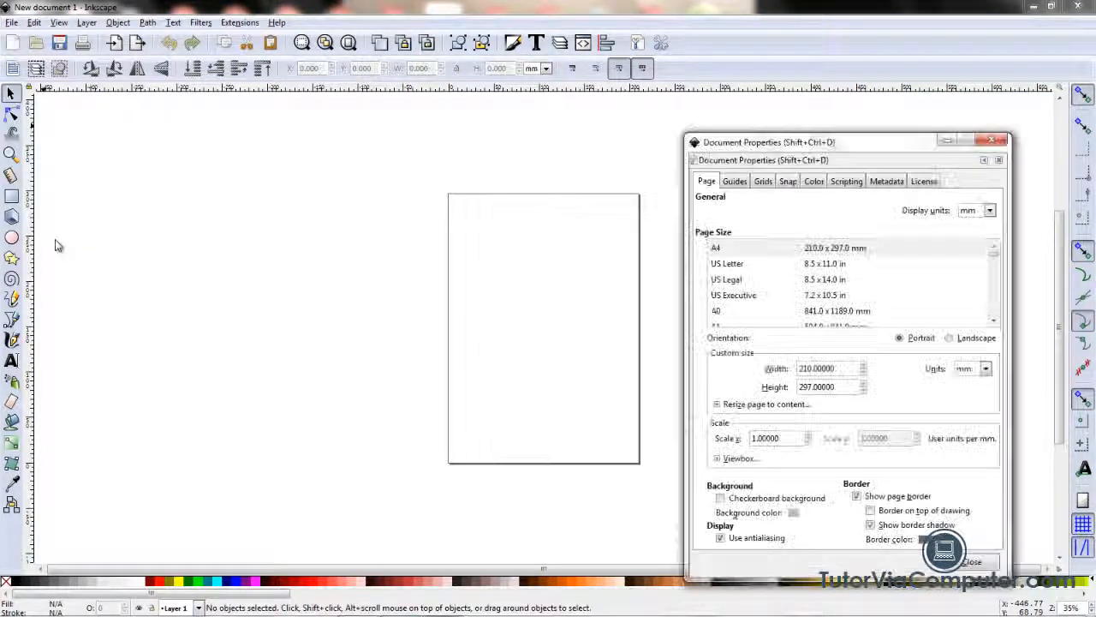
pyautogui.moveTo(868, 154); pyautogui.dragTo(261, 126)
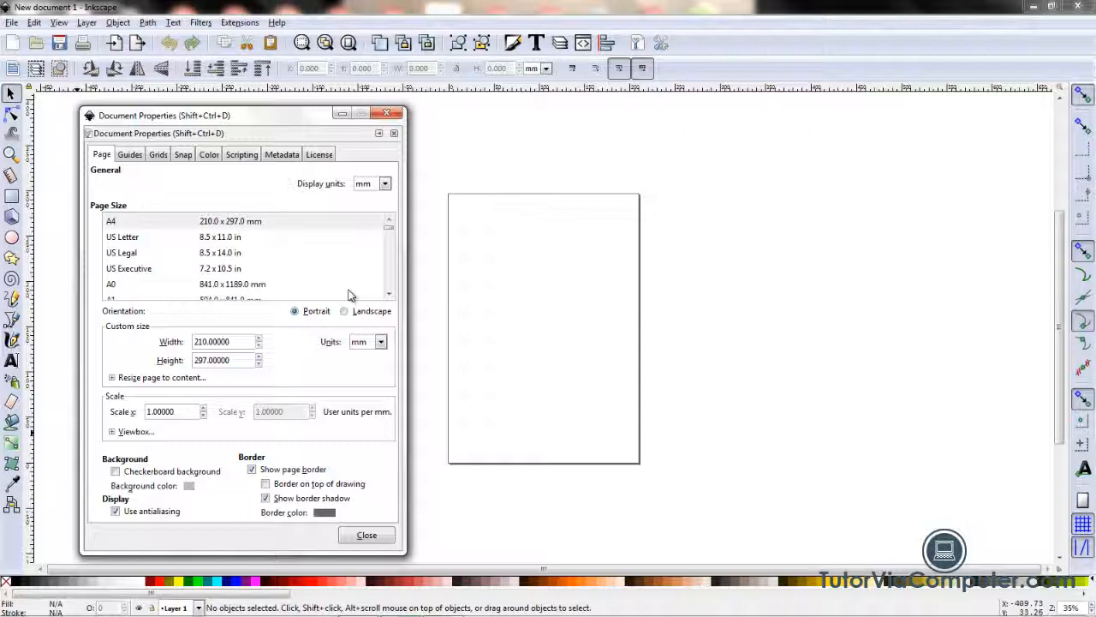
pyautogui.click(387, 184)
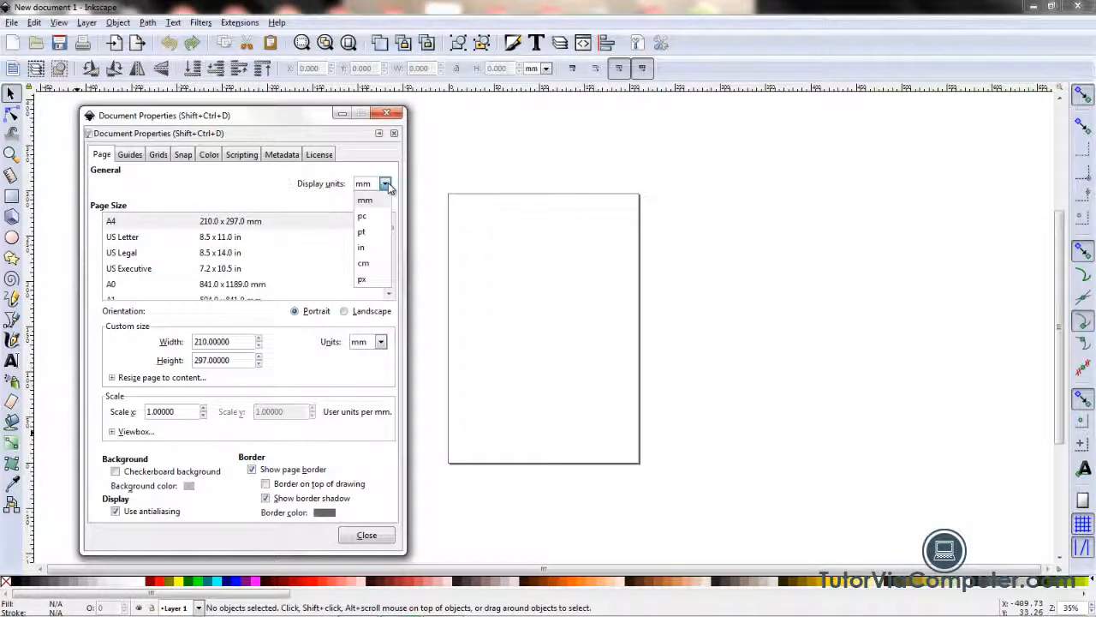
pyautogui.click(363, 280)
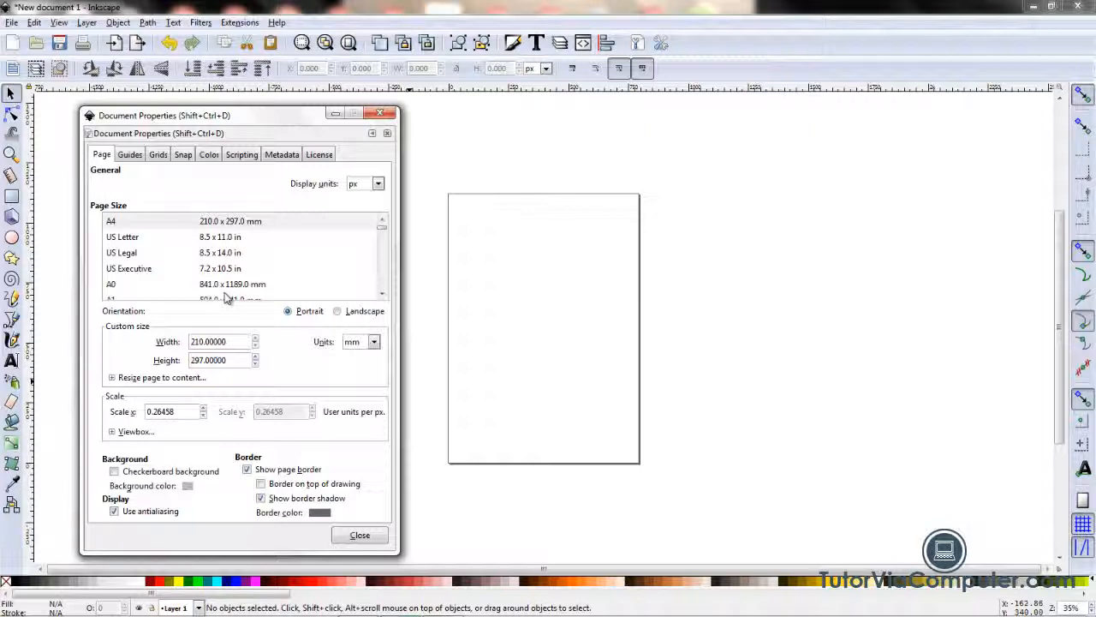
pyautogui.click(374, 342)
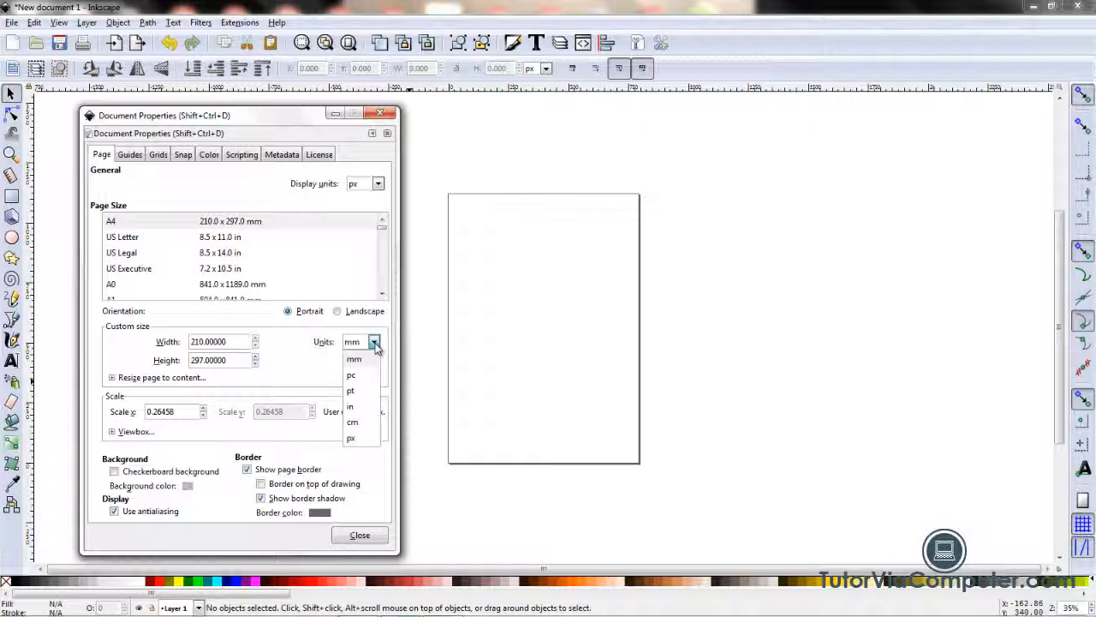
pyautogui.click(352, 440)
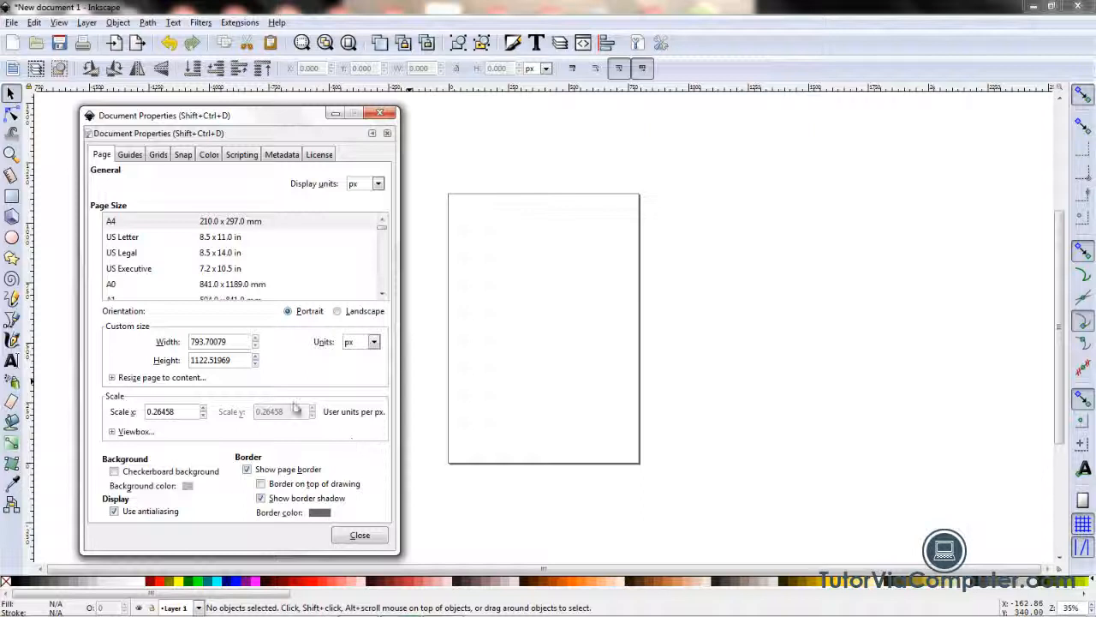
# Step: Set the custom page size to 400 px wide by 600 px high and fit the page in the window
pyautogui.click(212, 341)
pyautogui.doubleClick(213, 341)
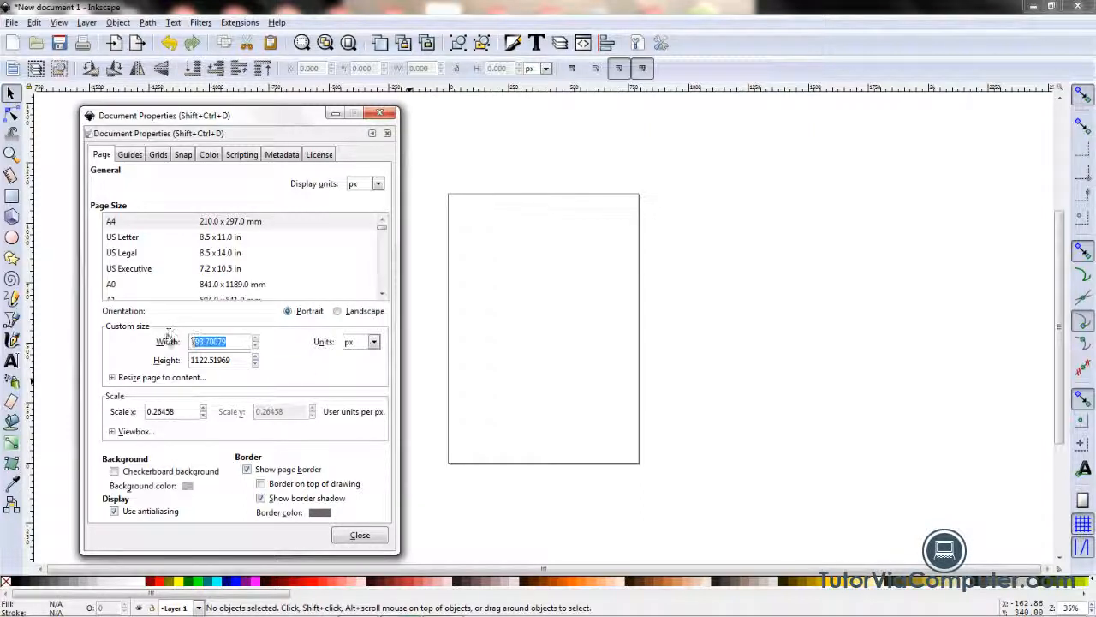
pyautogui.write('400')
pyautogui.press('Tab')
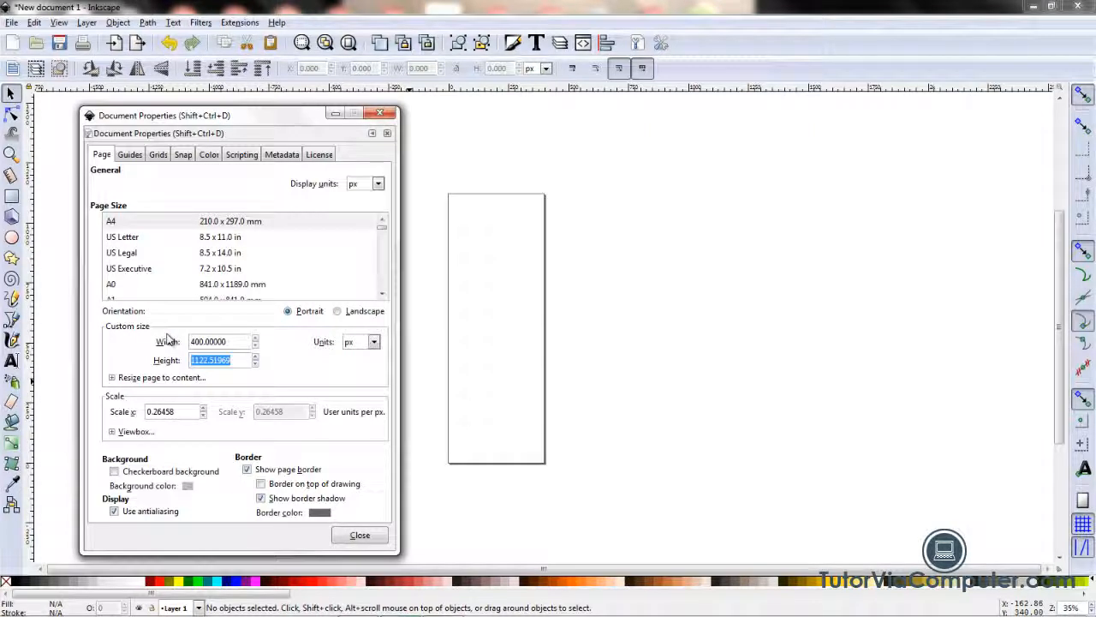
pyautogui.write('8')
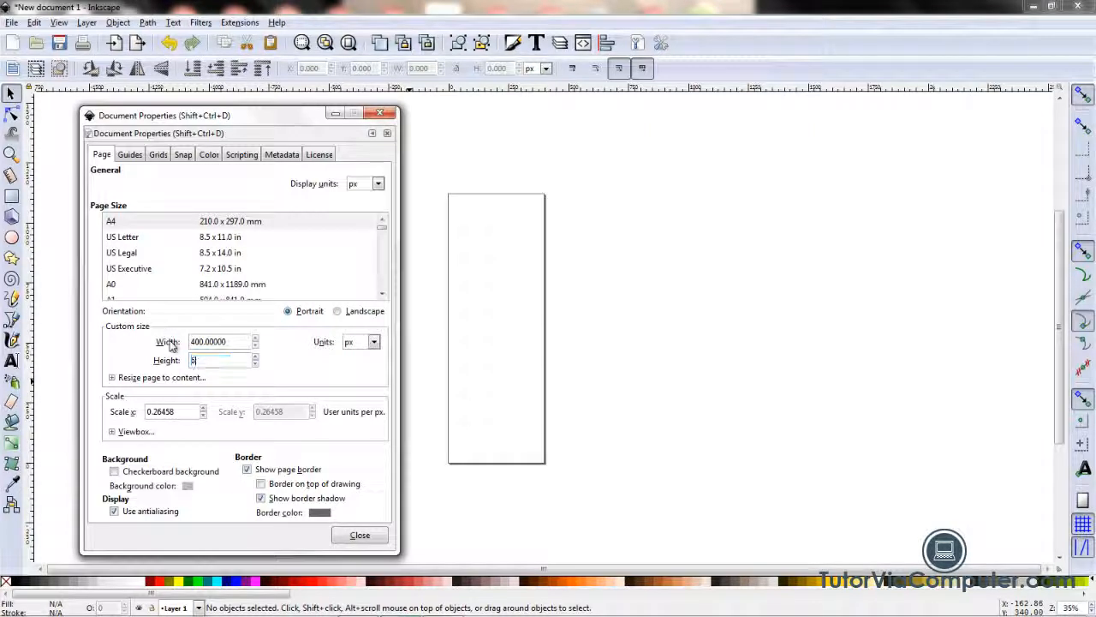
pyautogui.write('00')
pyautogui.press('Tab')
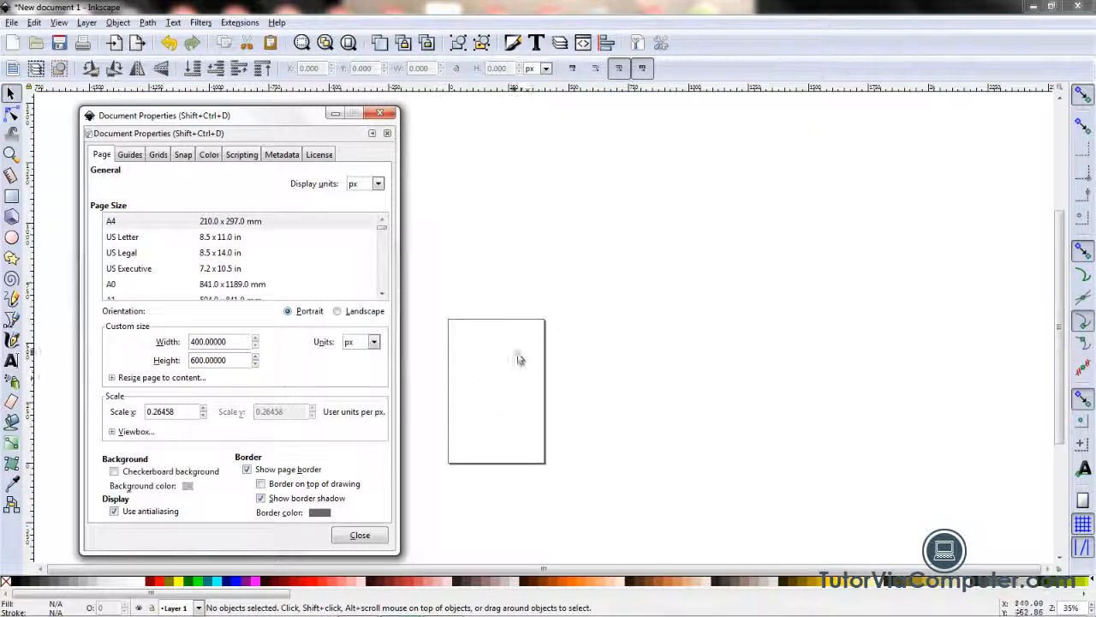
pyautogui.click(349, 48)
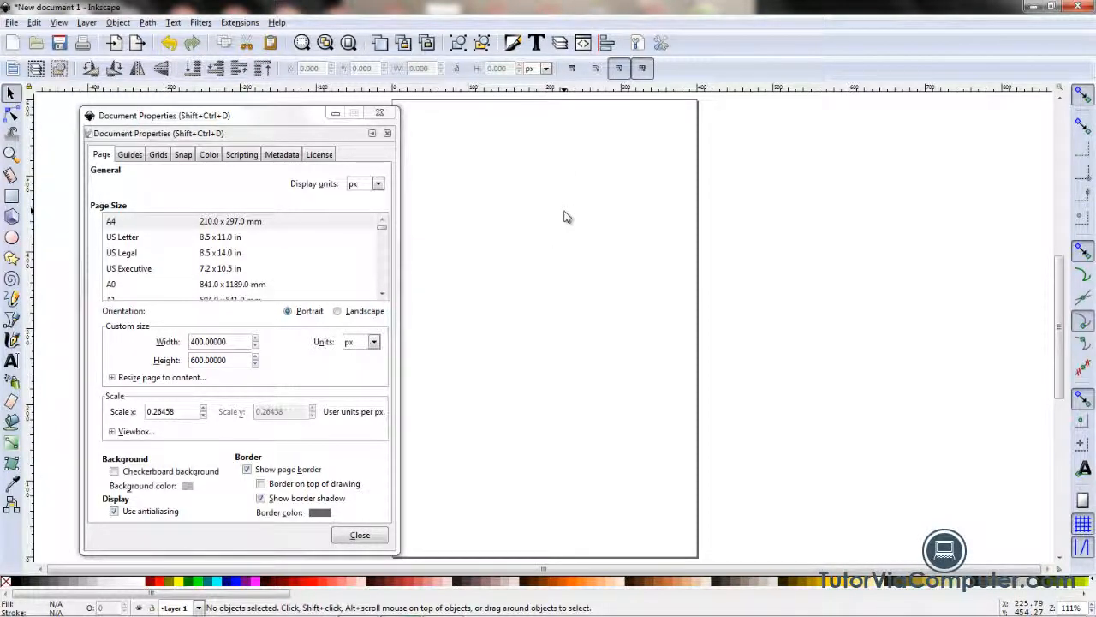
# Step: Create a new axonometric grid for the document with a major grid line every 15 lines
pyautogui.click(159, 156)
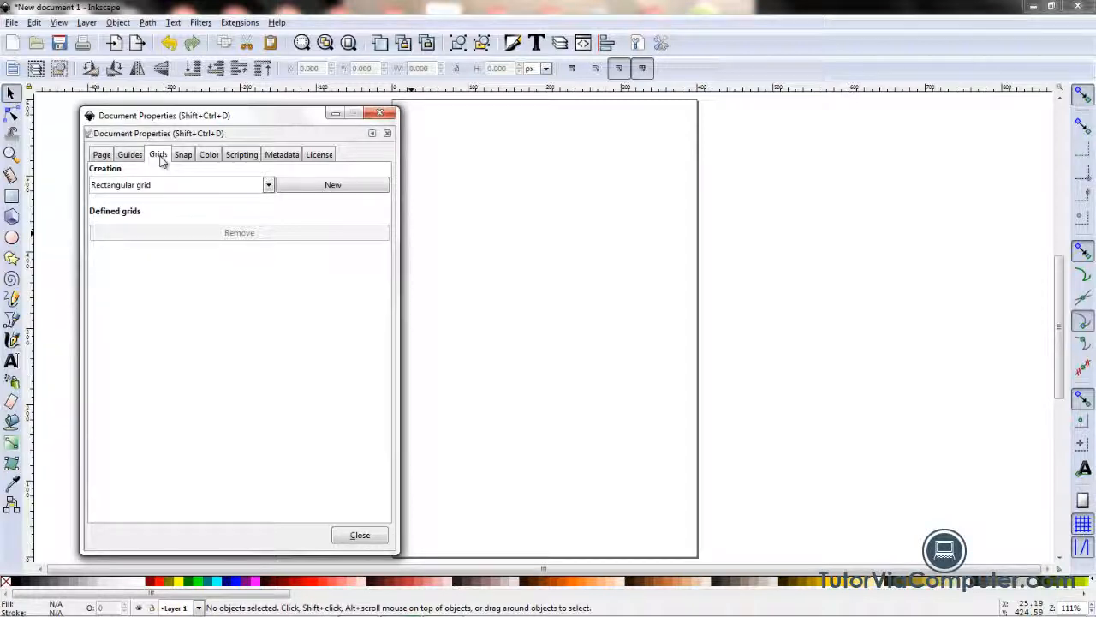
pyautogui.click(269, 187)
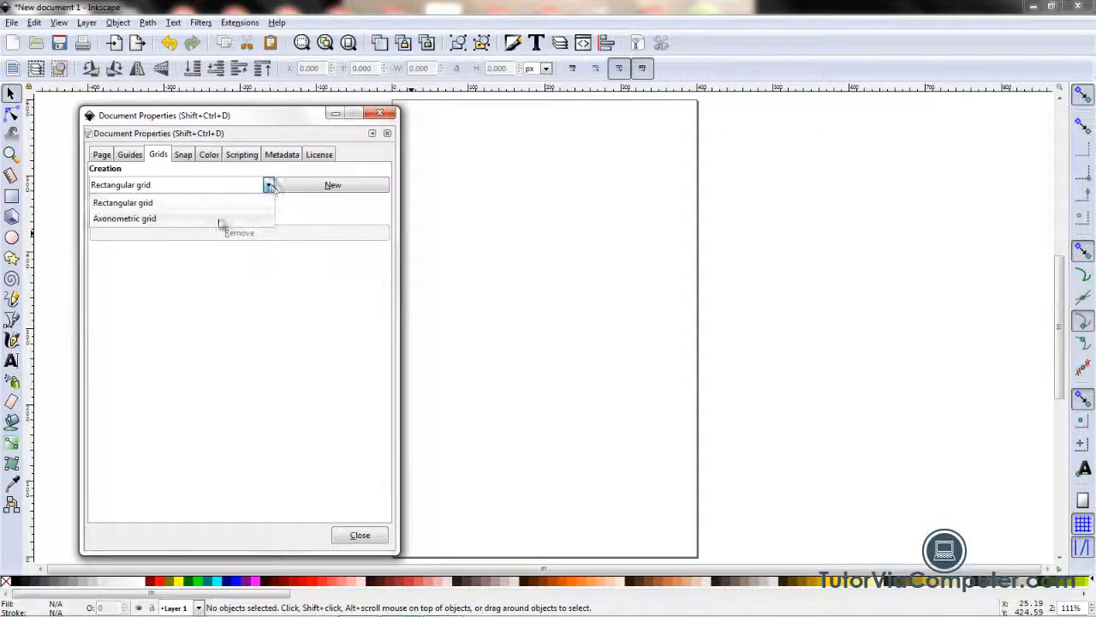
pyautogui.click(219, 223)
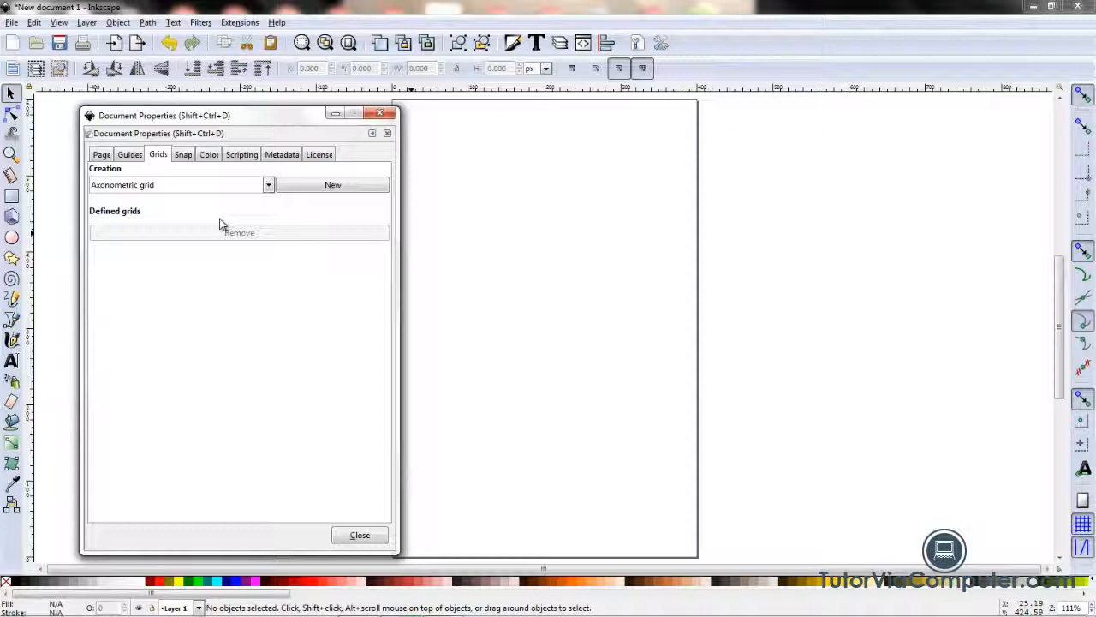
pyautogui.click(334, 188)
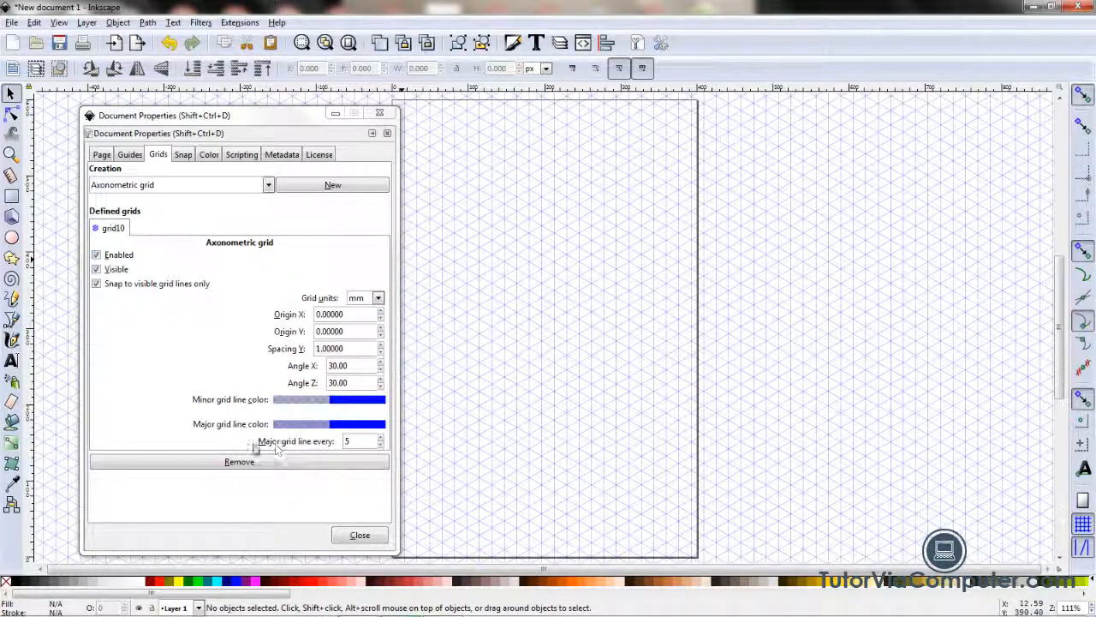
pyautogui.click(351, 442)
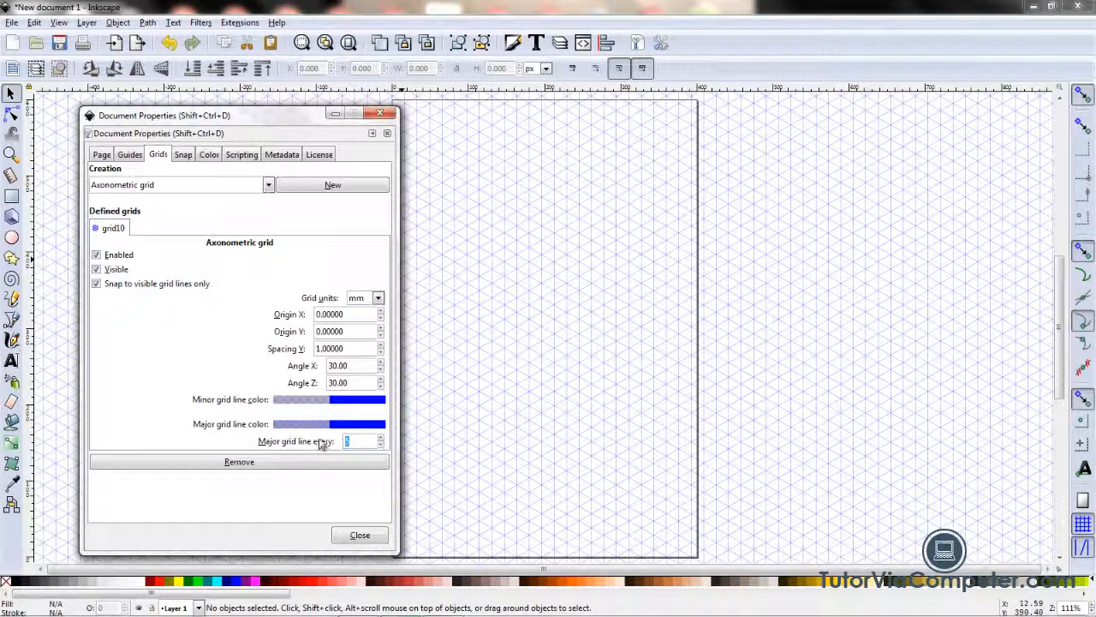
pyautogui.write('10')
pyautogui.press('Tab')
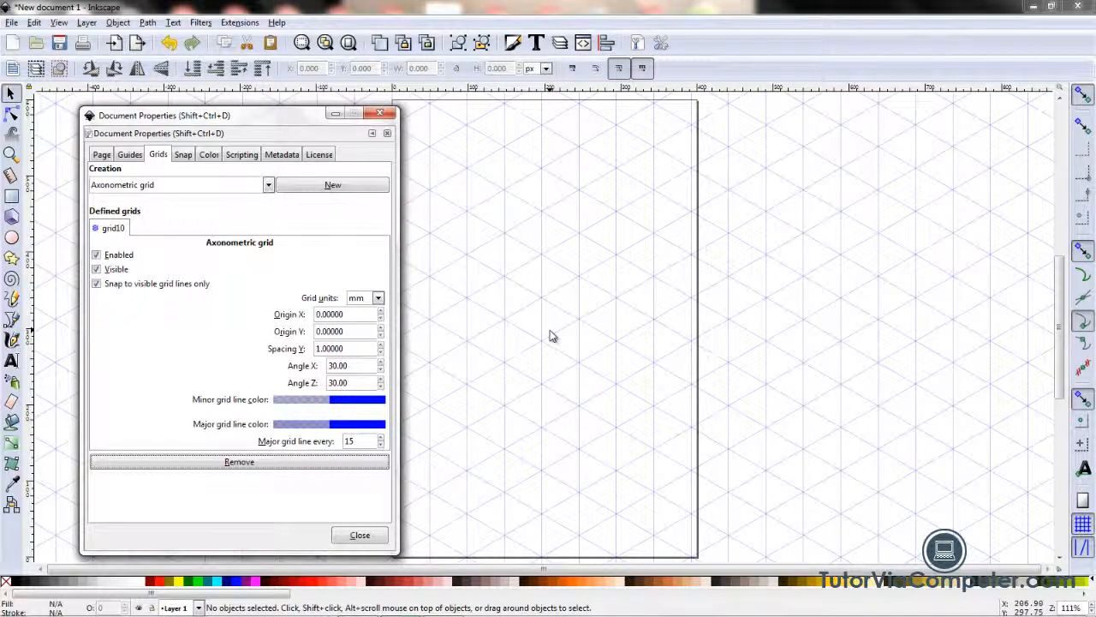
# Step: Set snapping to objects, grids and guides to act only when closer than 5, and close the document properties
pyautogui.click(183, 155)
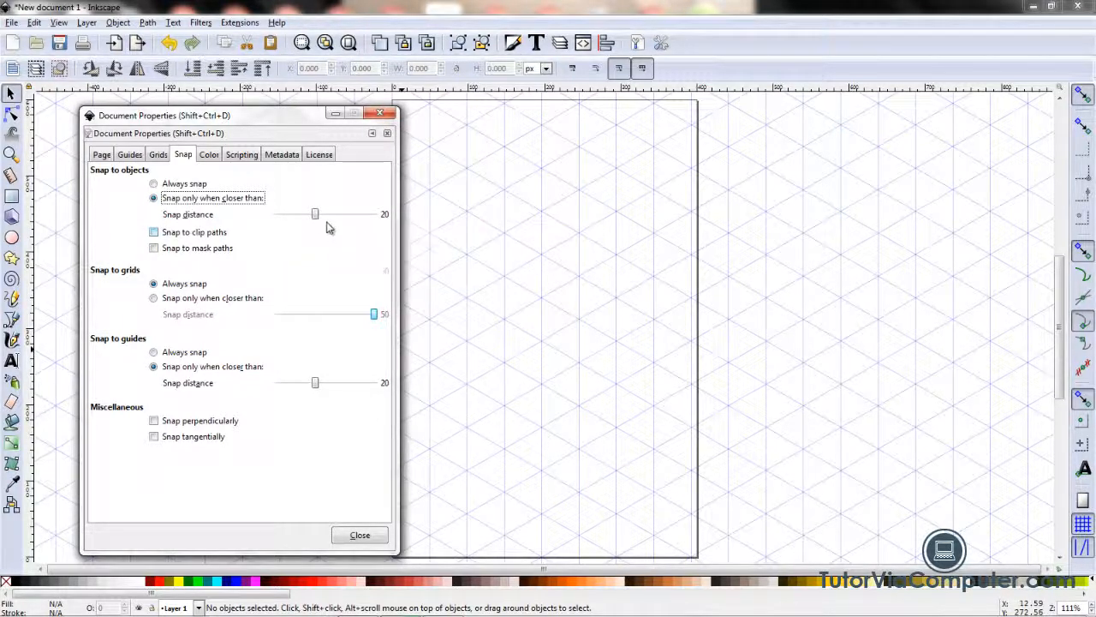
pyautogui.moveTo(315, 217); pyautogui.dragTo(288, 233)
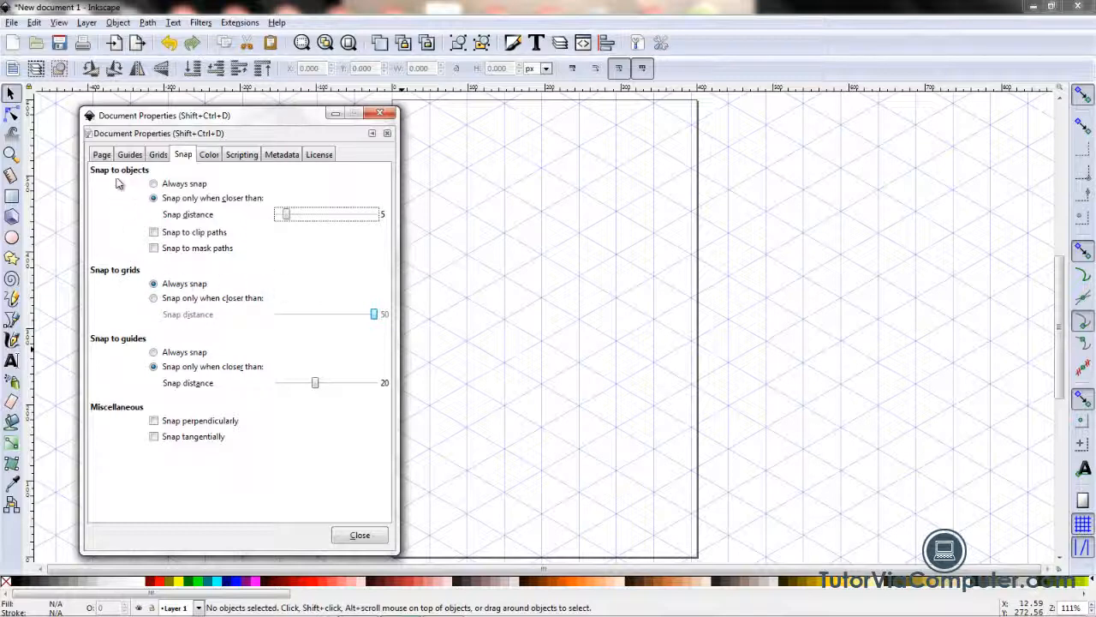
pyautogui.click(153, 298)
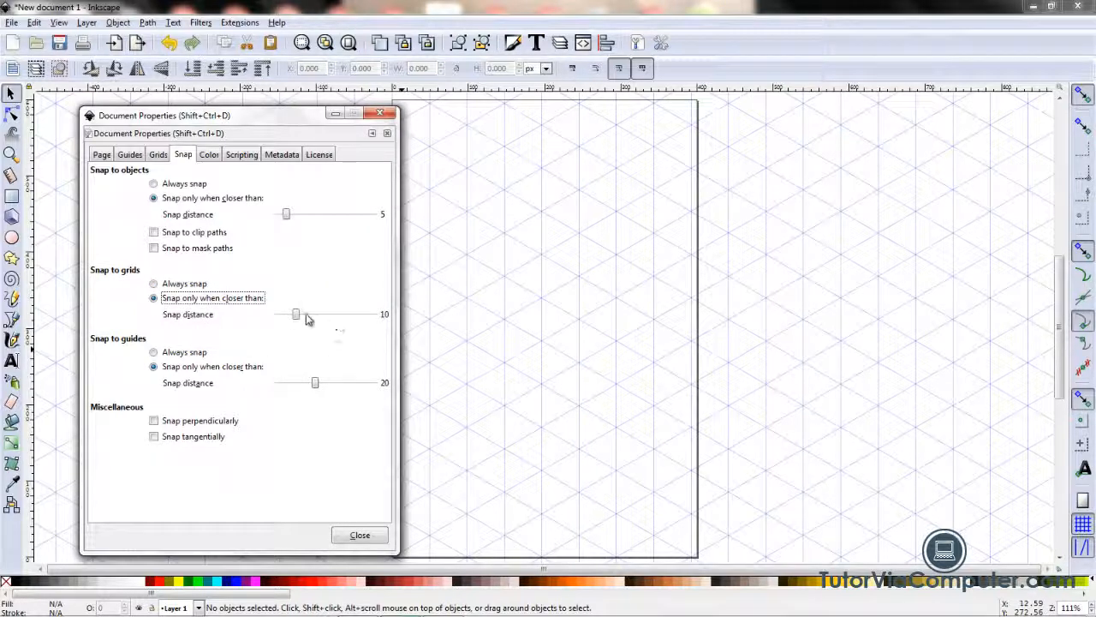
pyautogui.moveTo(296, 315); pyautogui.dragTo(287, 319)
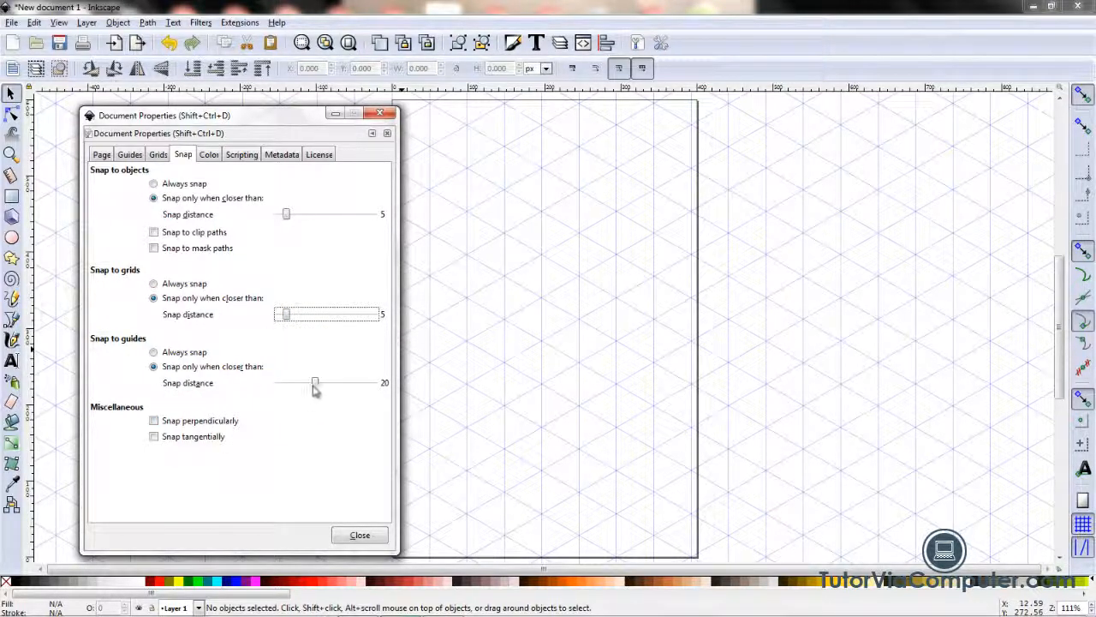
pyautogui.moveTo(315, 387); pyautogui.dragTo(284, 387)
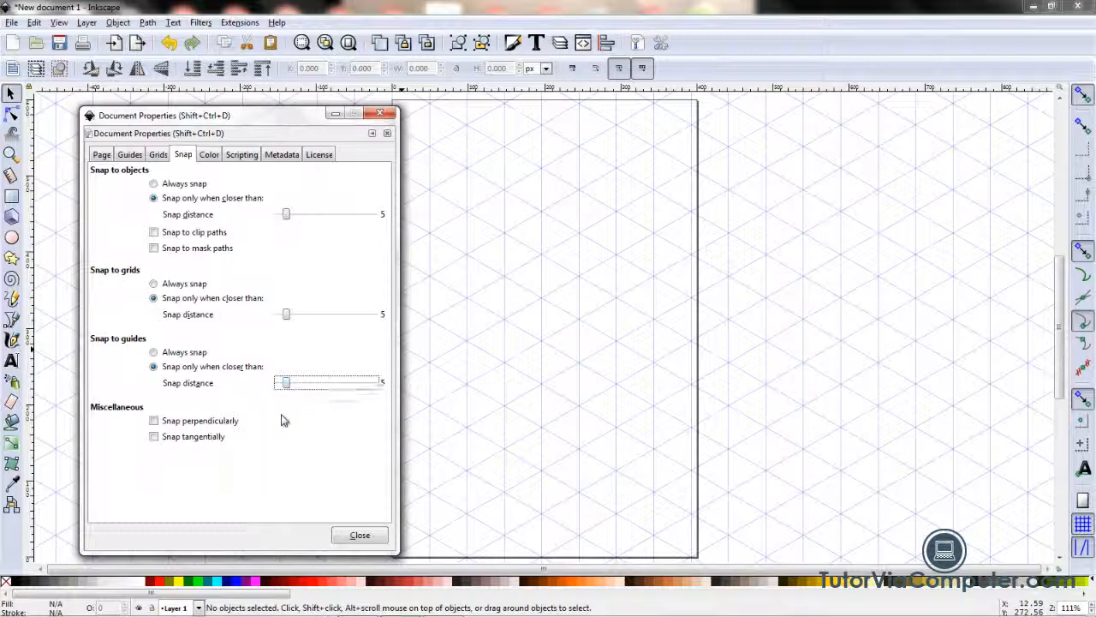
pyautogui.click(359, 535)
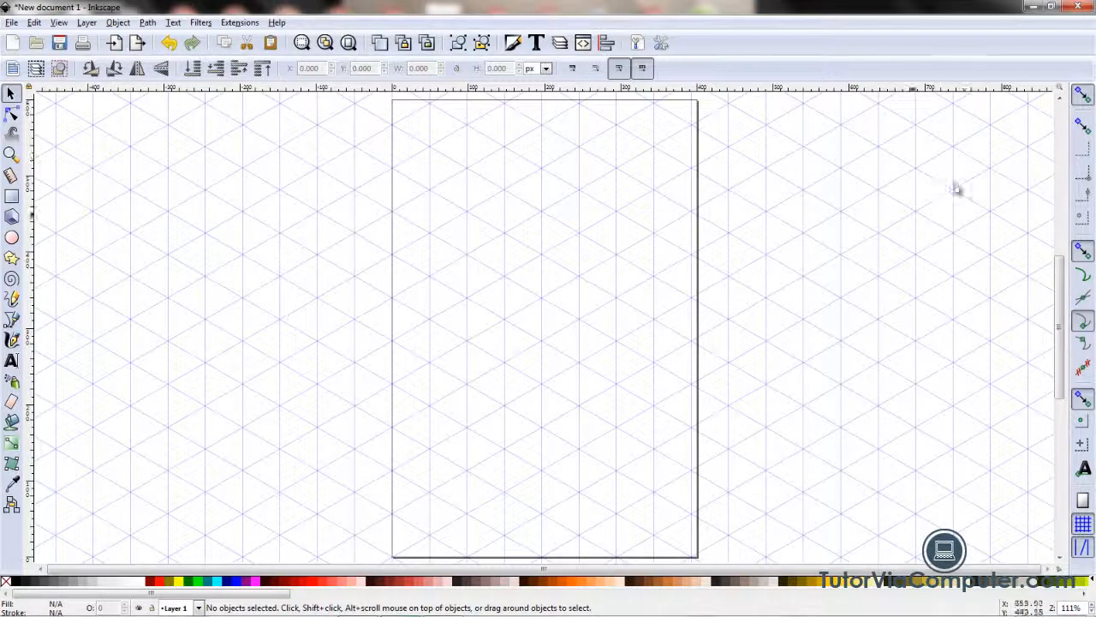
# Step: Switch snapping off and back on, and make sure that snapping to grids is enabled
pyautogui.click(1090, 97)
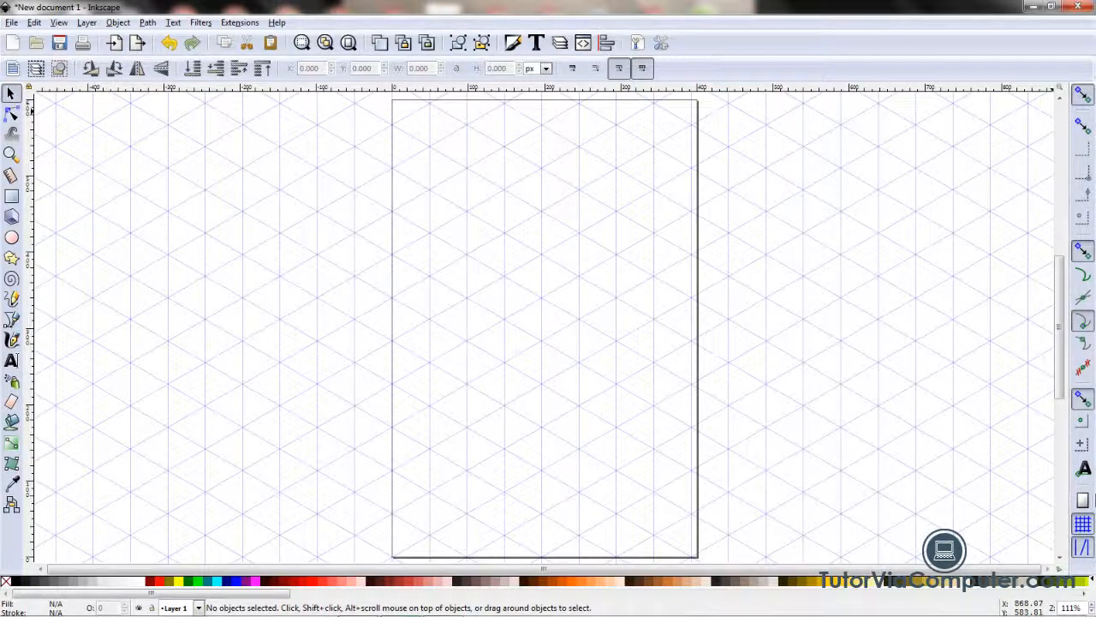
pyautogui.click(1084, 96)
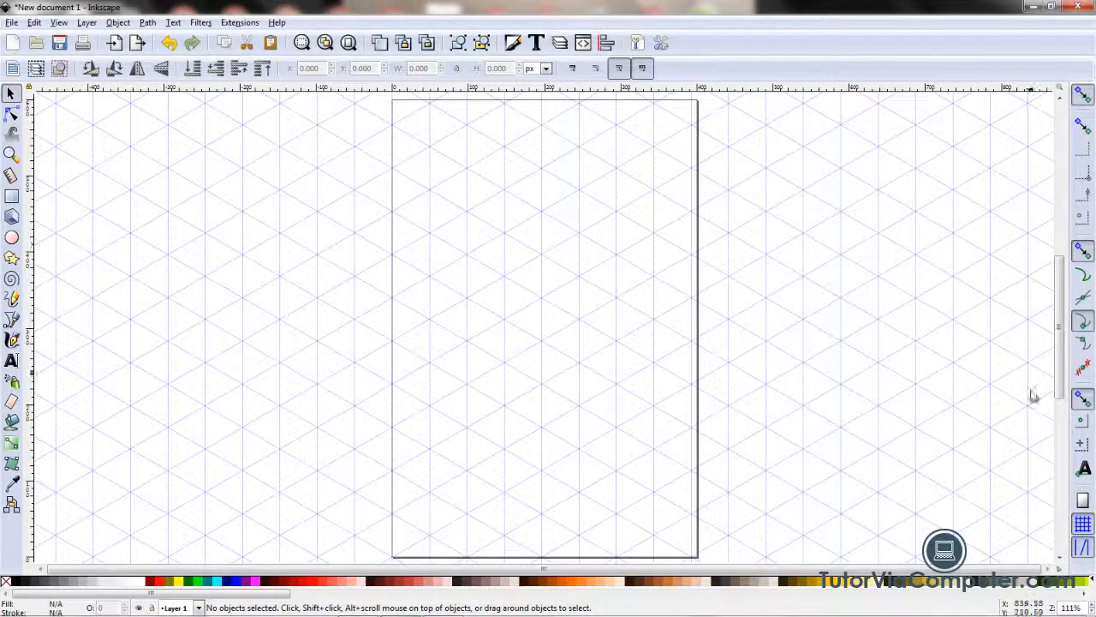
pyautogui.click(1083, 525)
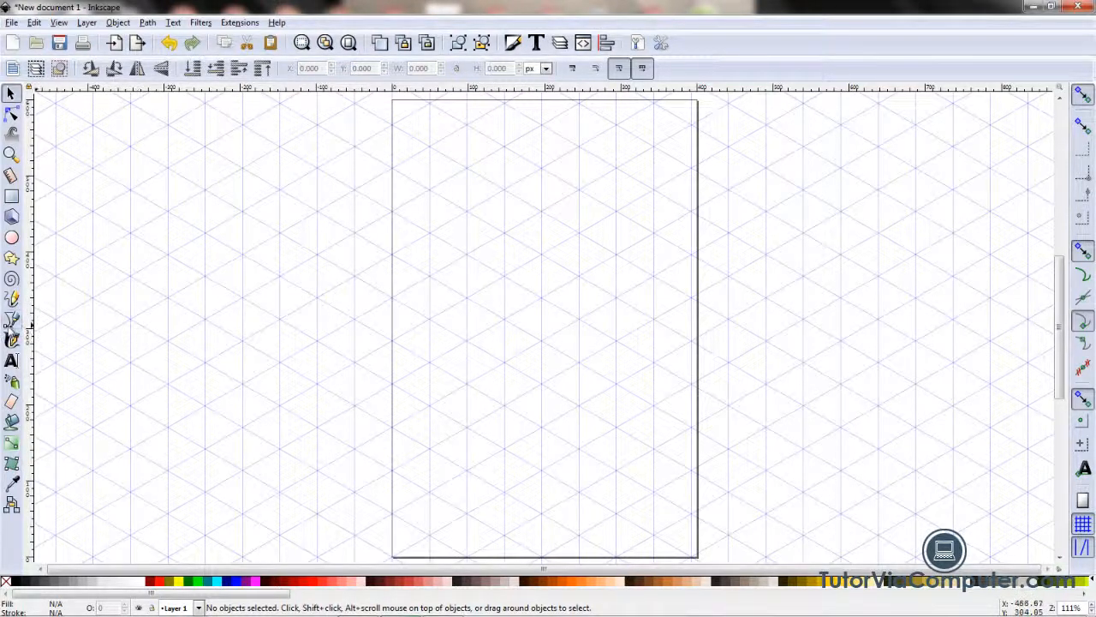
# Step: Draw a closed eight-sided isometric Z-shaped outline left of the page with straight Bezier segments about 57 px long, snapped to grid intersections
pyautogui.click(12, 320)
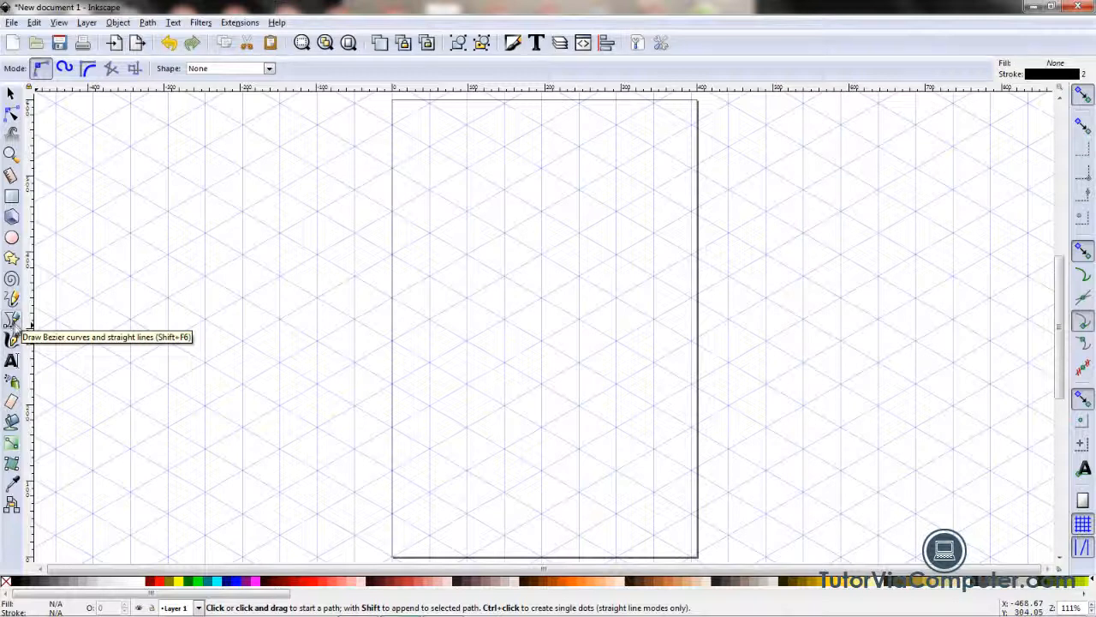
pyautogui.click(112, 69)
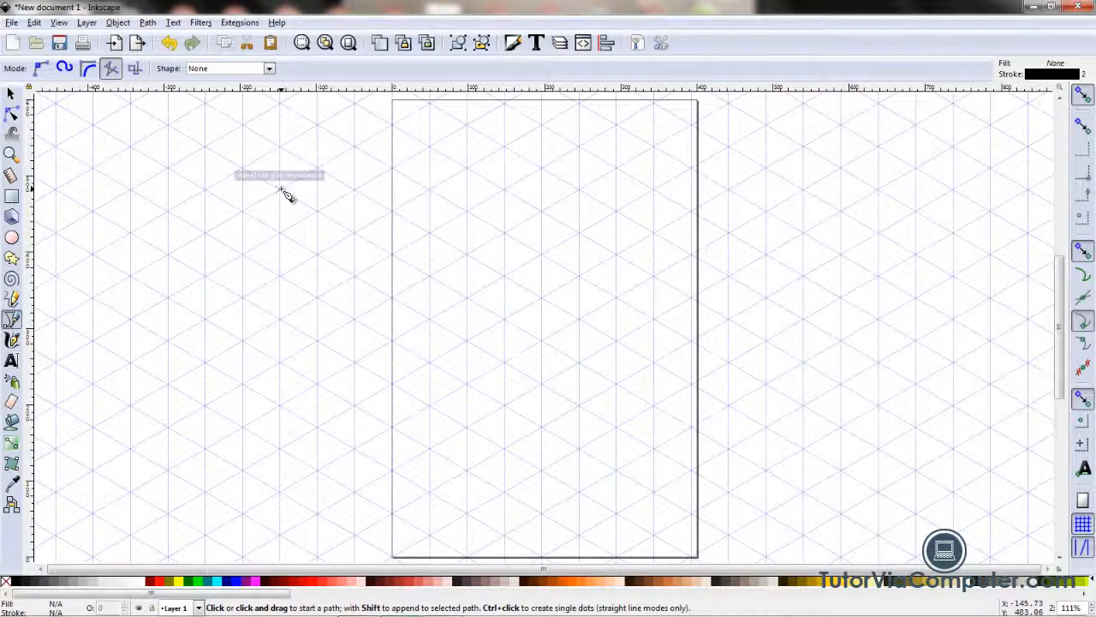
pyautogui.click(280, 189)
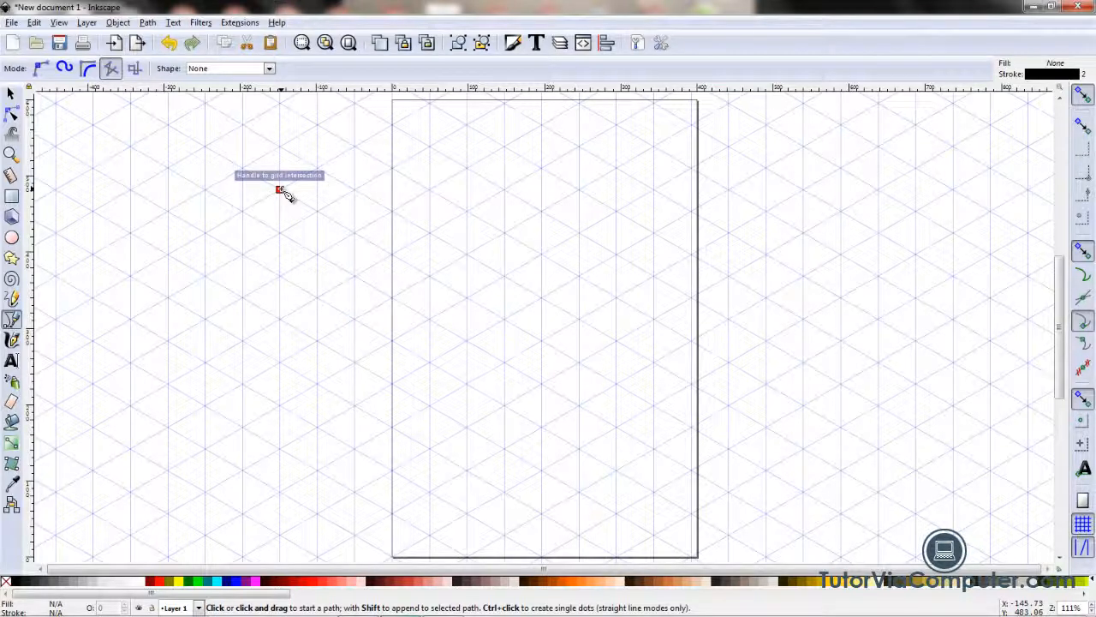
pyautogui.click(281, 190)
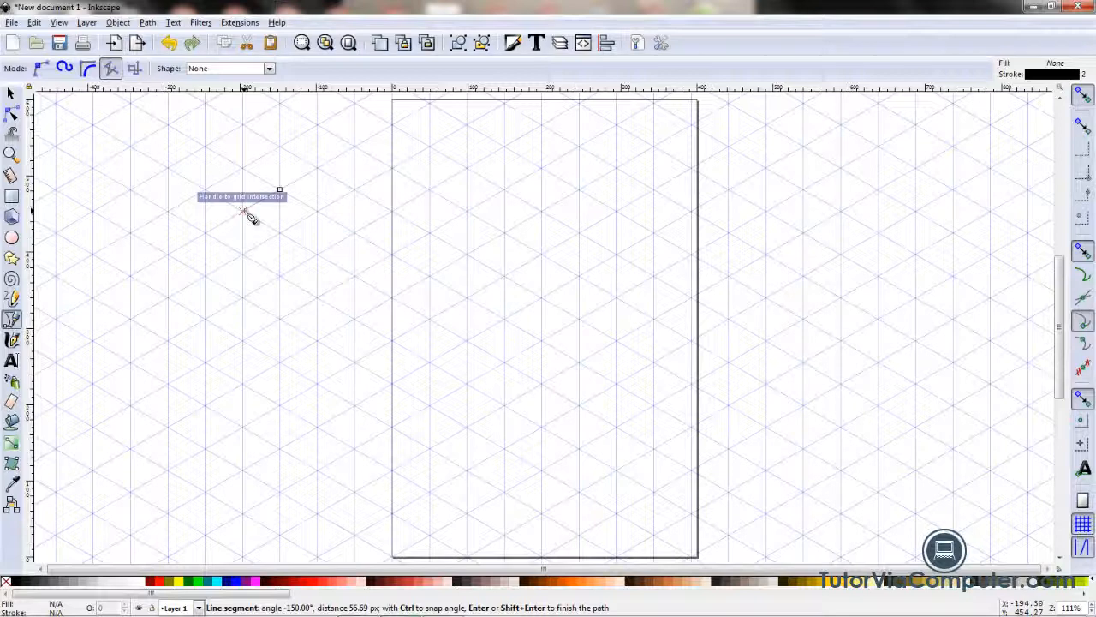
pyautogui.click(244, 212)
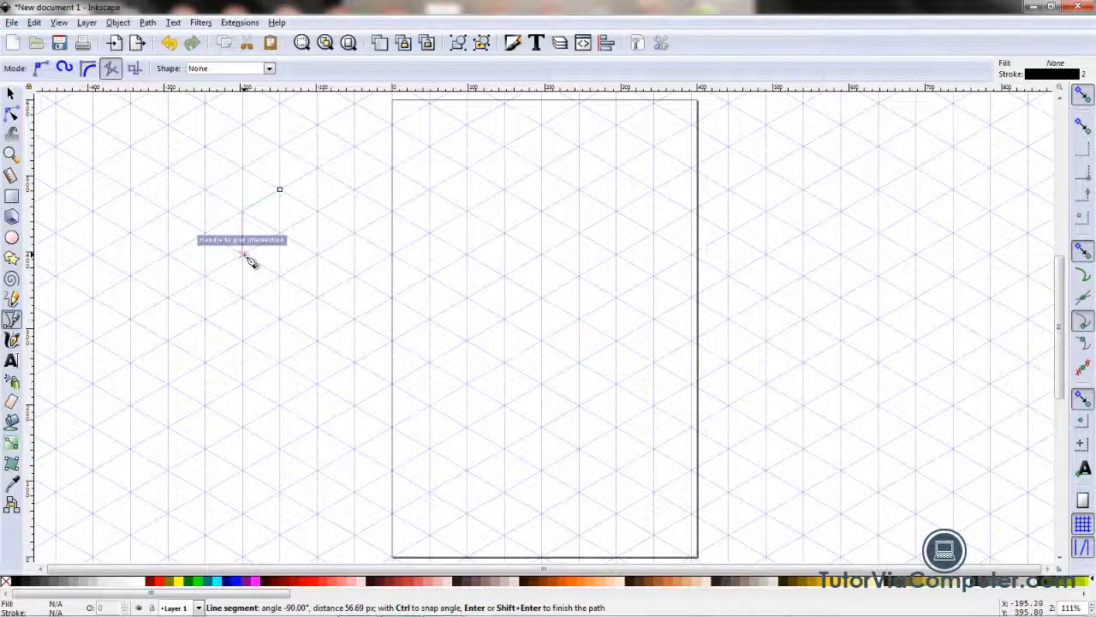
pyautogui.click(246, 258)
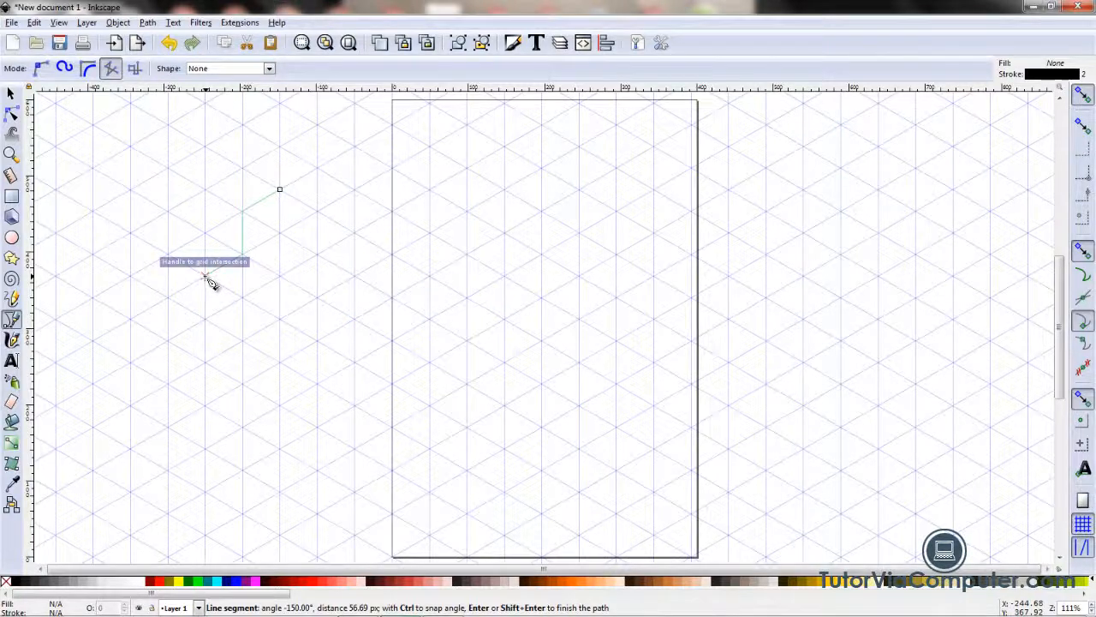
pyautogui.click(205, 276)
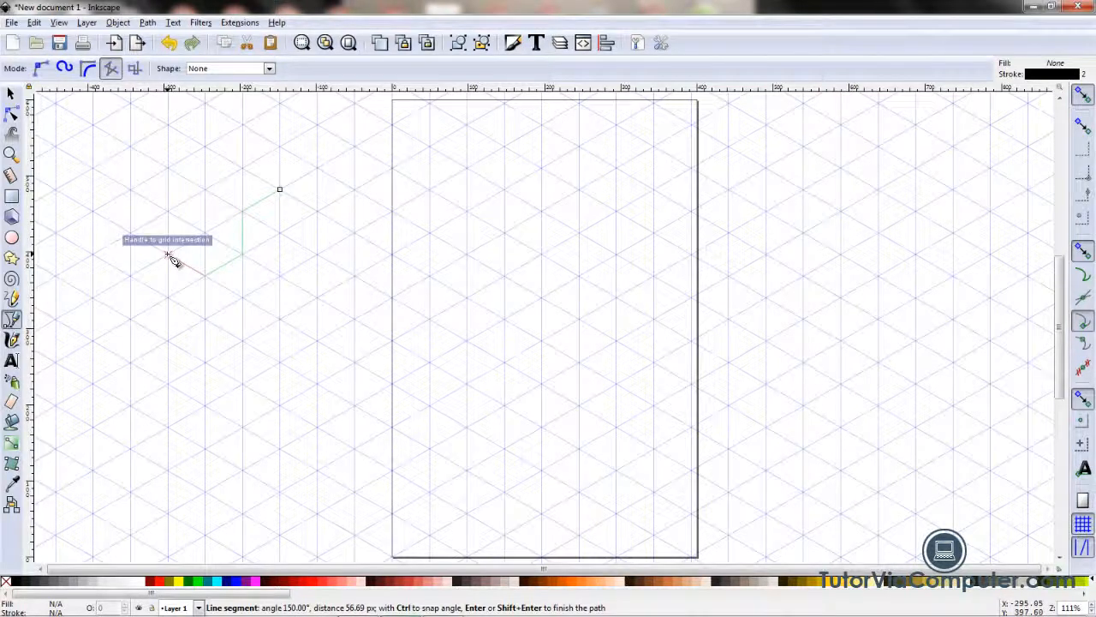
pyautogui.click(168, 254)
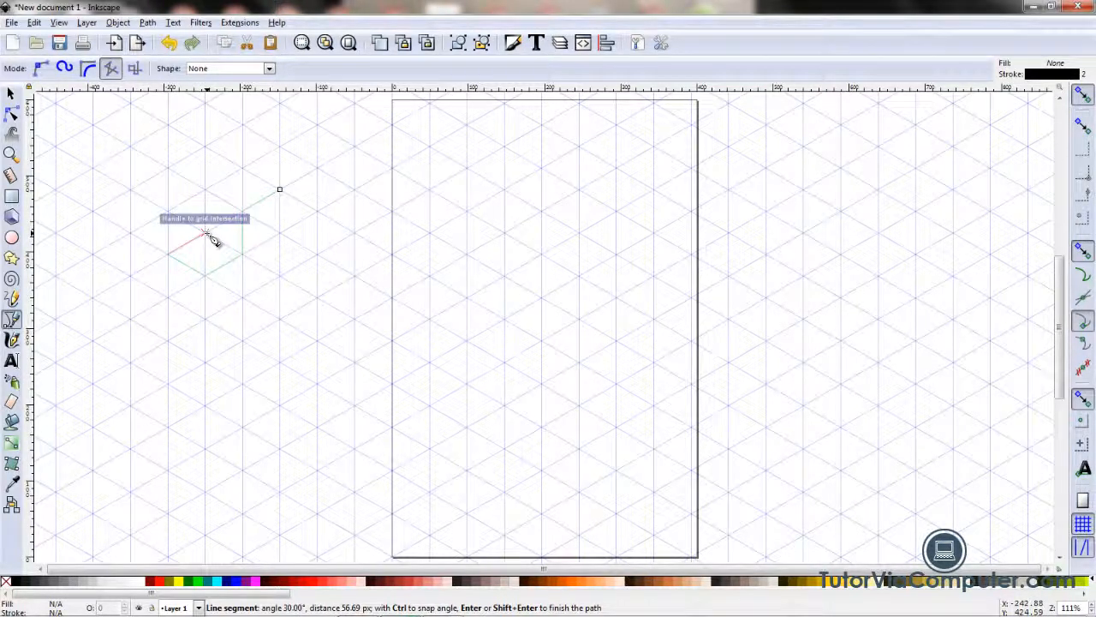
pyautogui.click(206, 232)
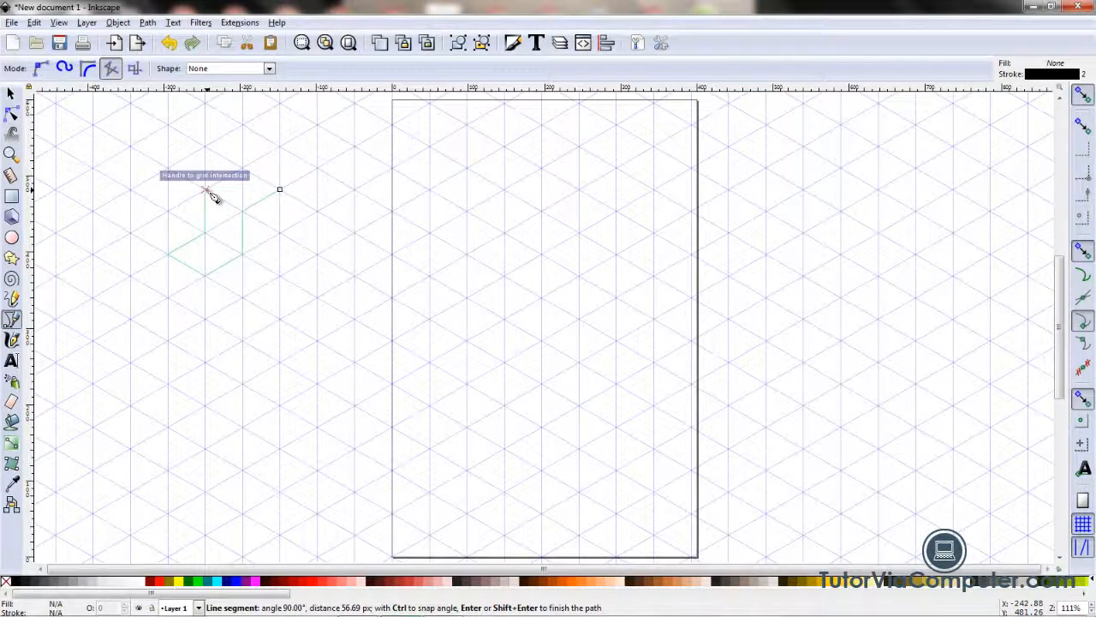
pyautogui.click(208, 191)
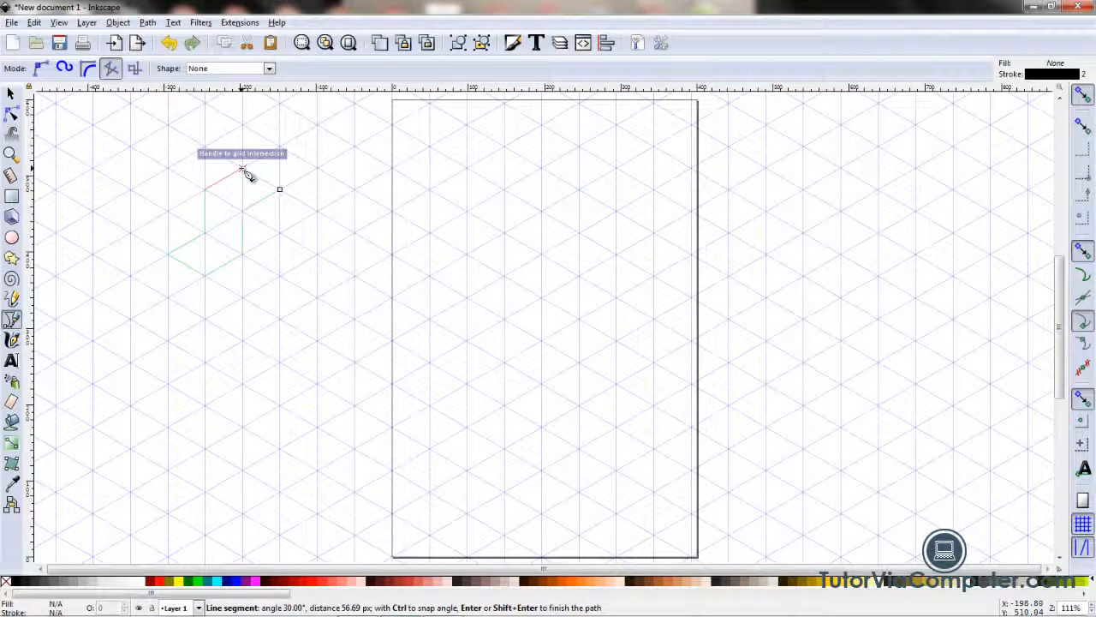
pyautogui.click(247, 175)
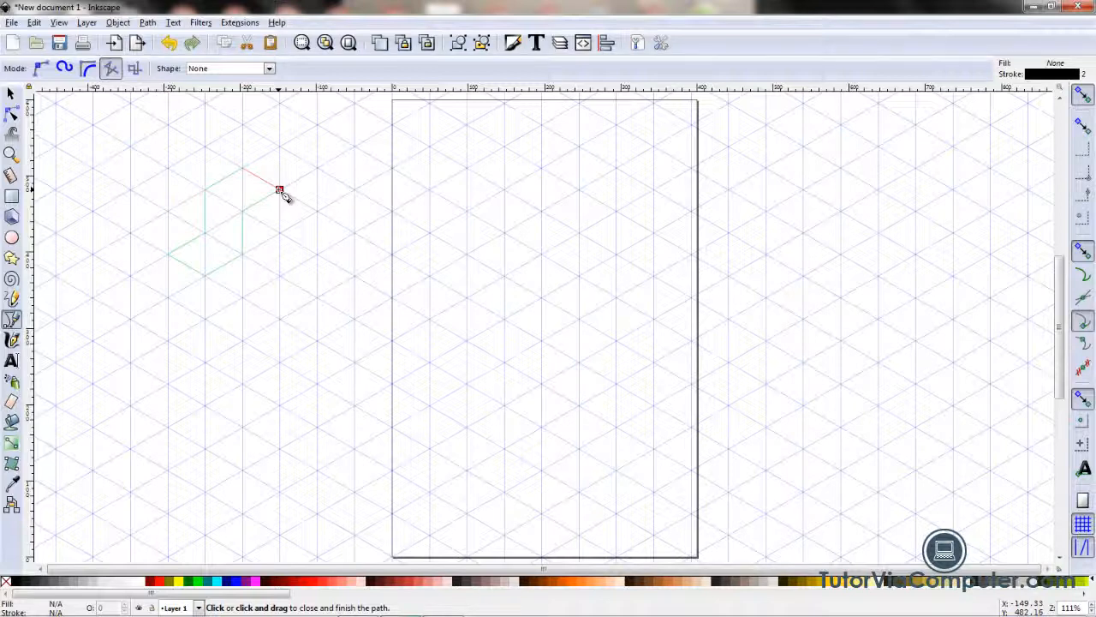
pyautogui.click(280, 189)
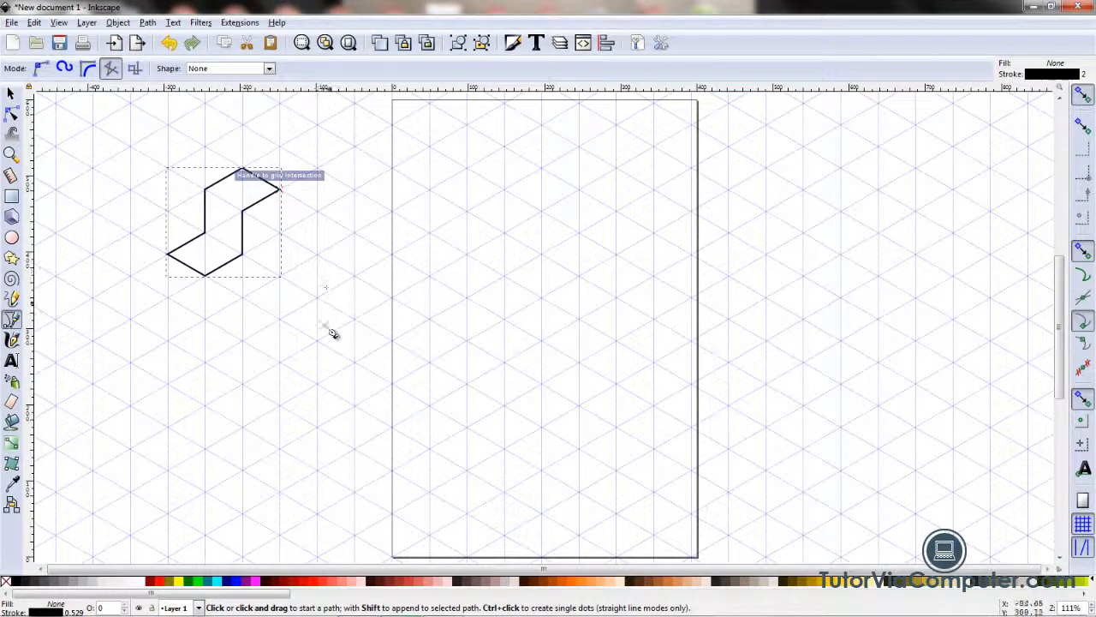
# Step: Duplicate the Z-shaped outline and rotate the copy 60 degrees clockwise
pyautogui.click(11, 94)
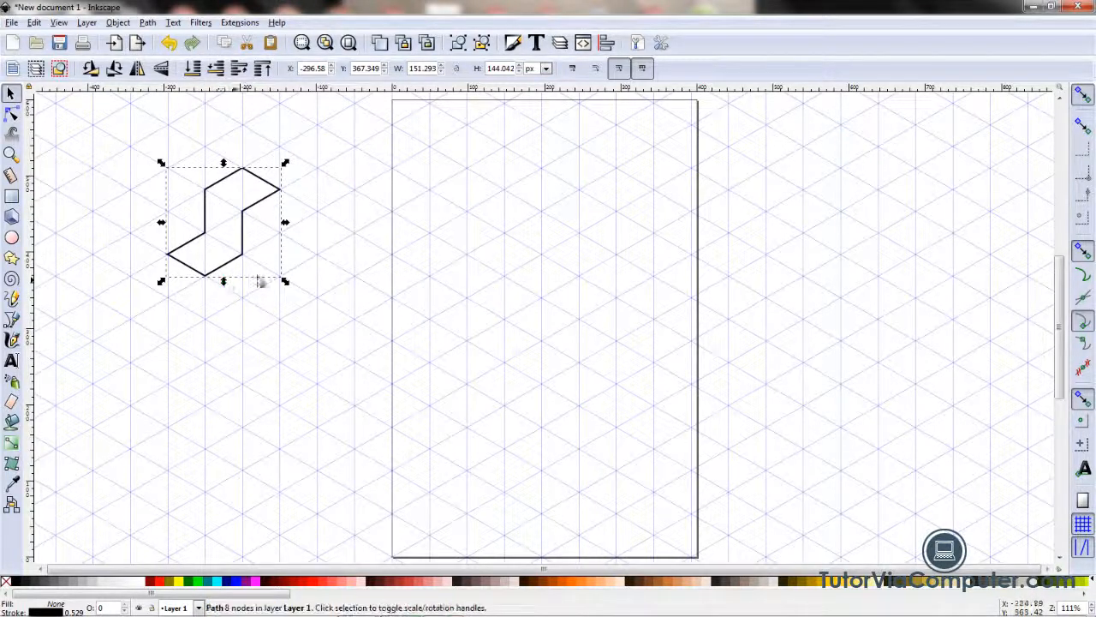
pyautogui.click(383, 51)
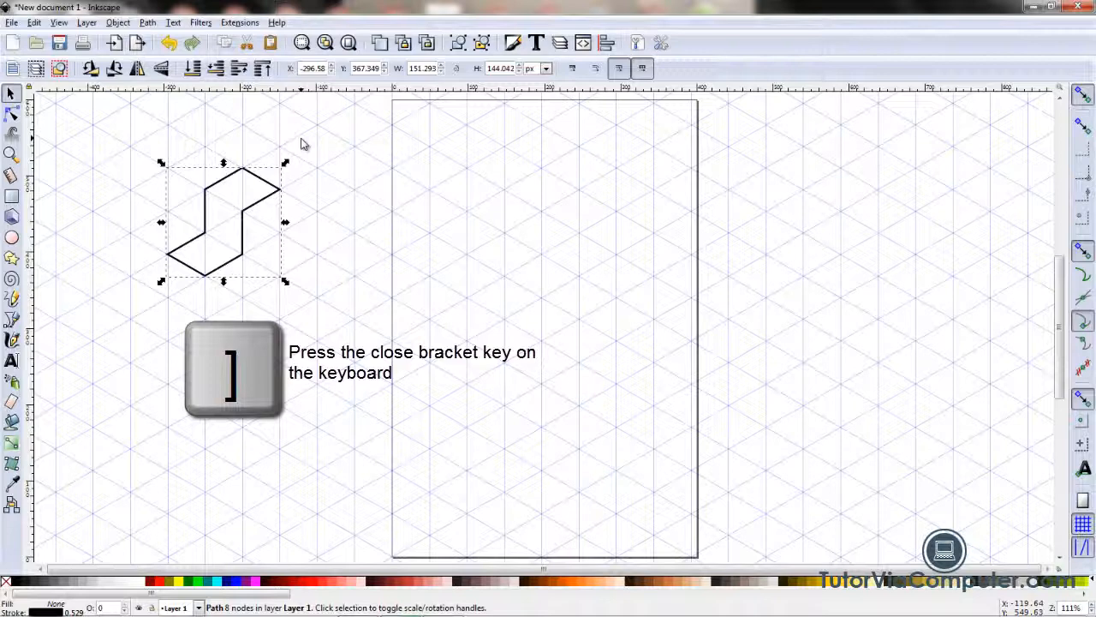
pyautogui.press(']')
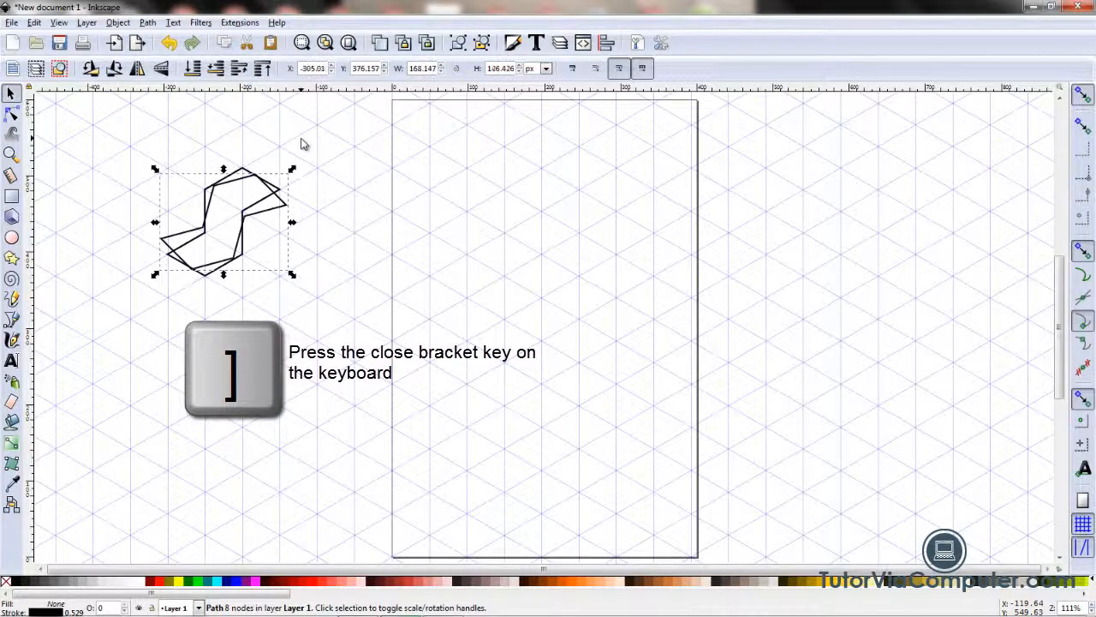
pyautogui.press(']')
pyautogui.press(']')
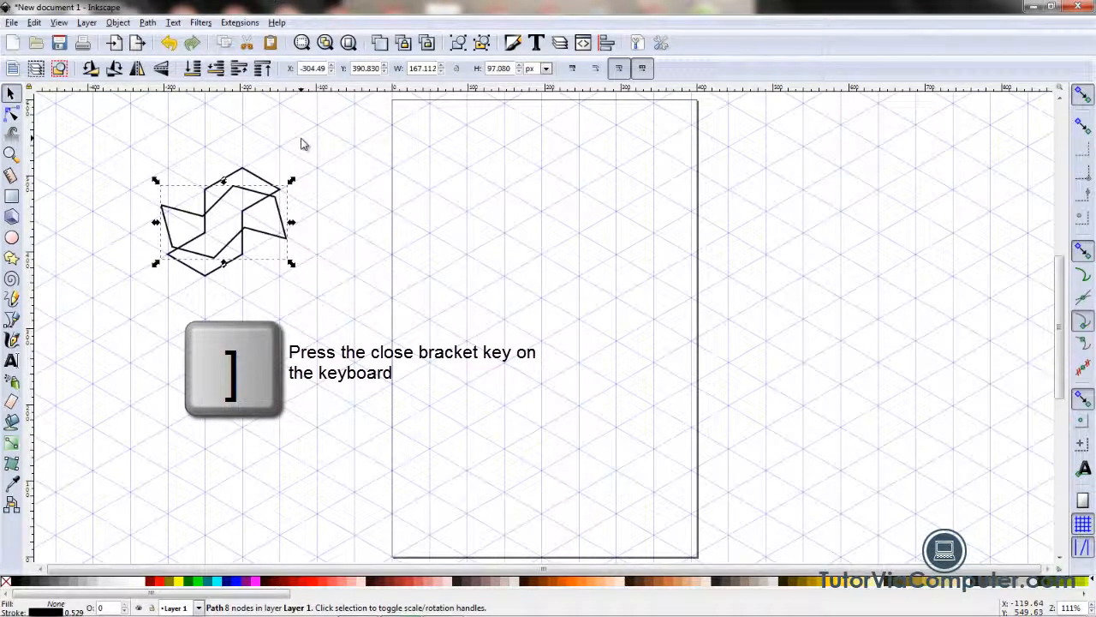
pyautogui.press(']')
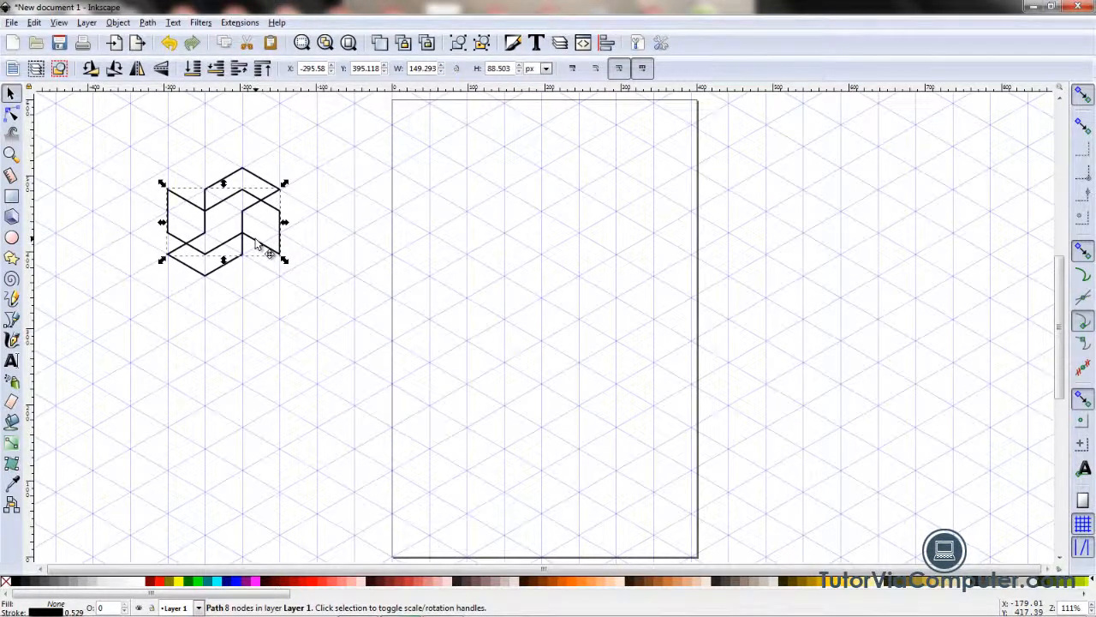
# Step: Move the rotated copy straight down about 85 px so its upper edges meet the original's lower edges, and deselect it
pyautogui.moveTo(254, 244); pyautogui.dragTo(254, 310)
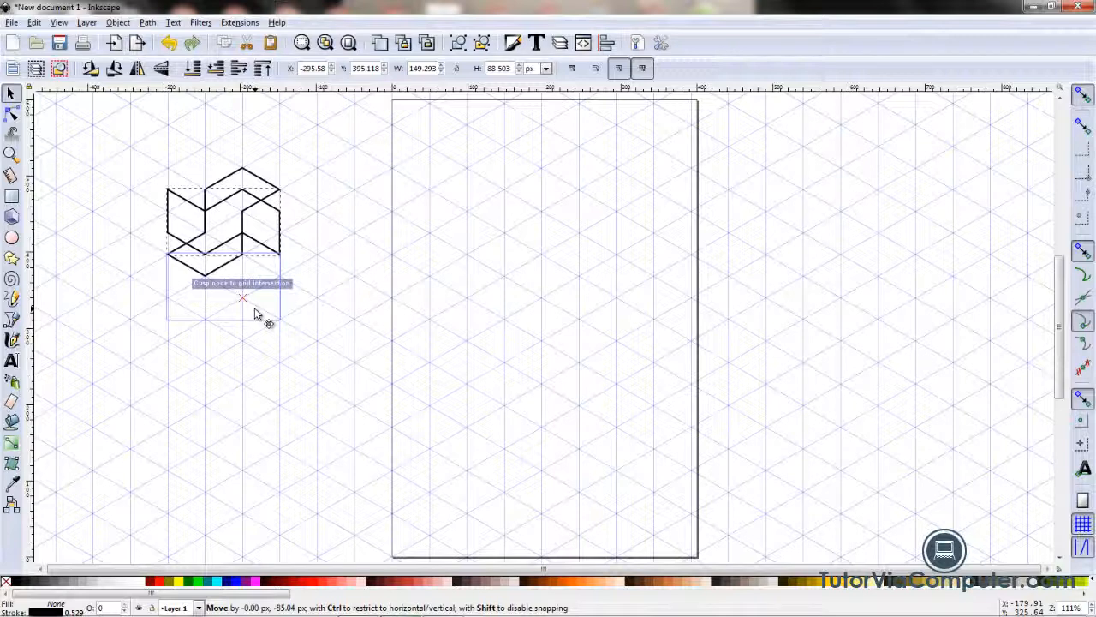
pyautogui.moveTo(255, 310); pyautogui.dragTo(257, 308)
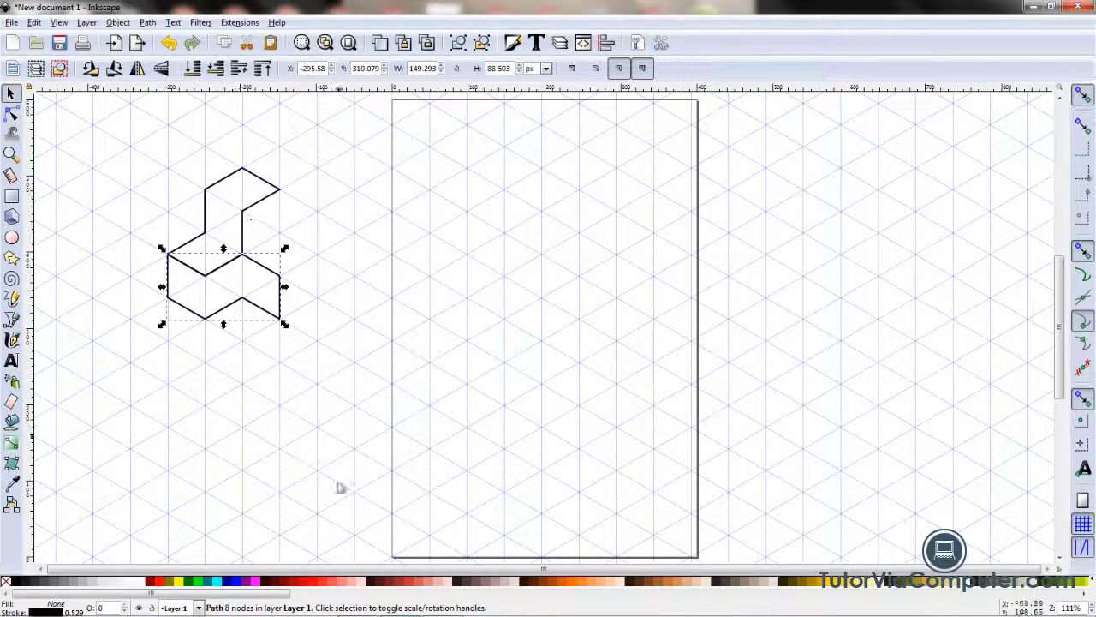
pyautogui.click(288, 404)
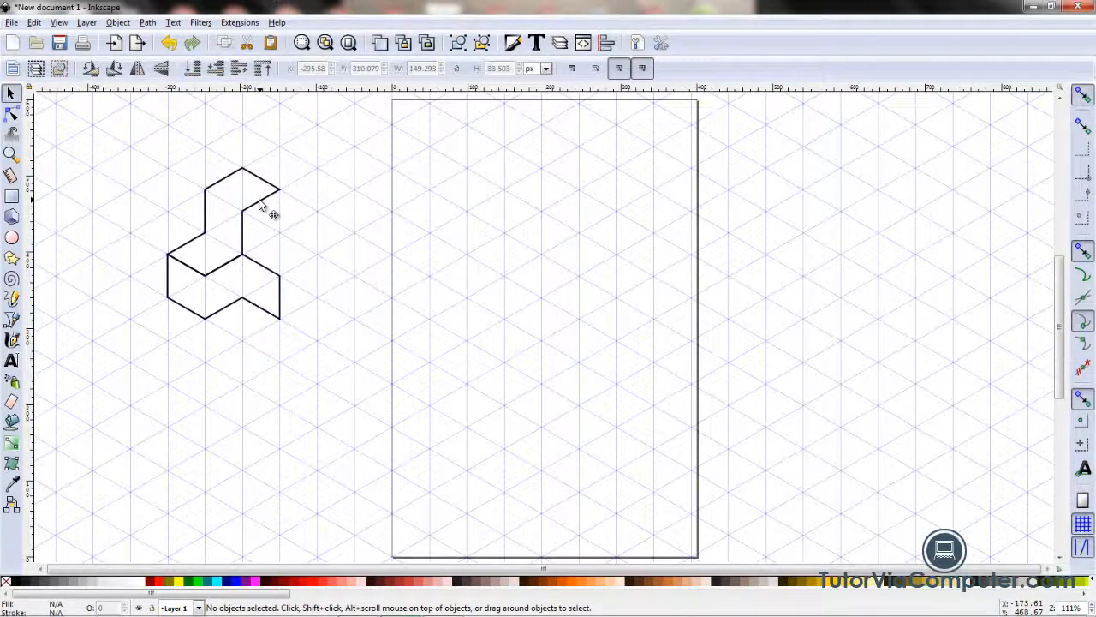
# Step: Duplicate the original upper shape and rotate this second copy 120 degrees clockwise
pyautogui.click(261, 203)
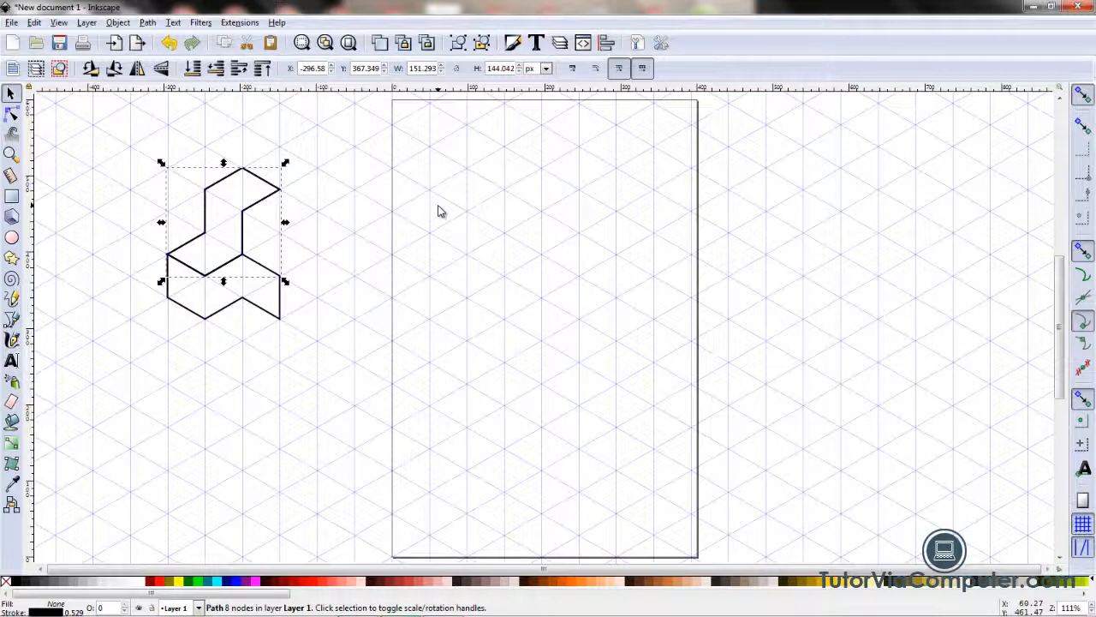
pyautogui.press(']')
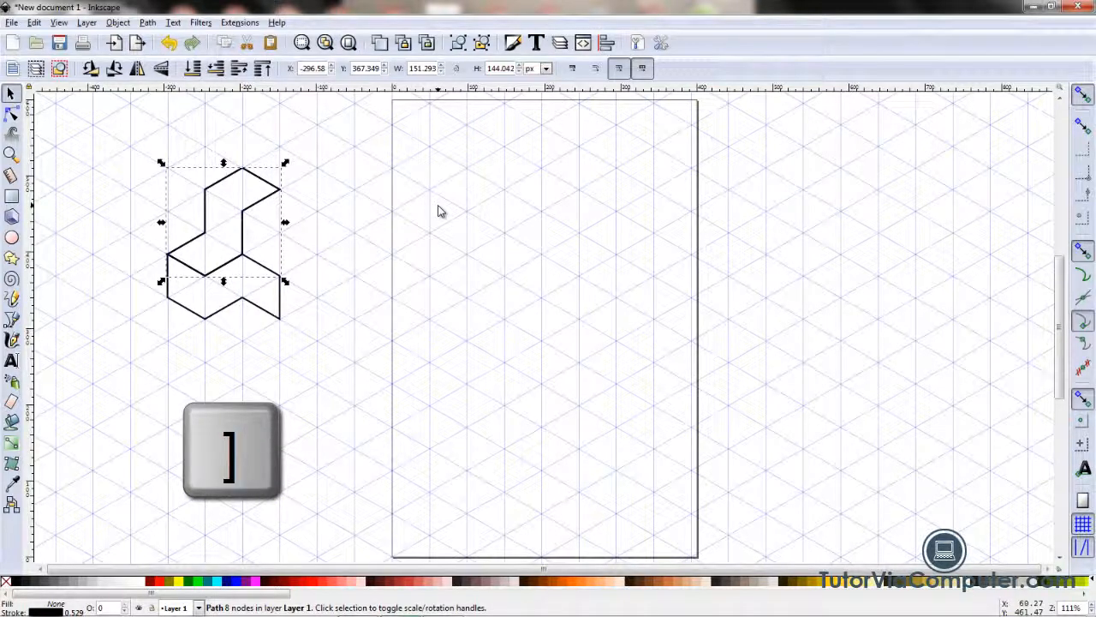
pyautogui.press(']')
pyautogui.press(']')
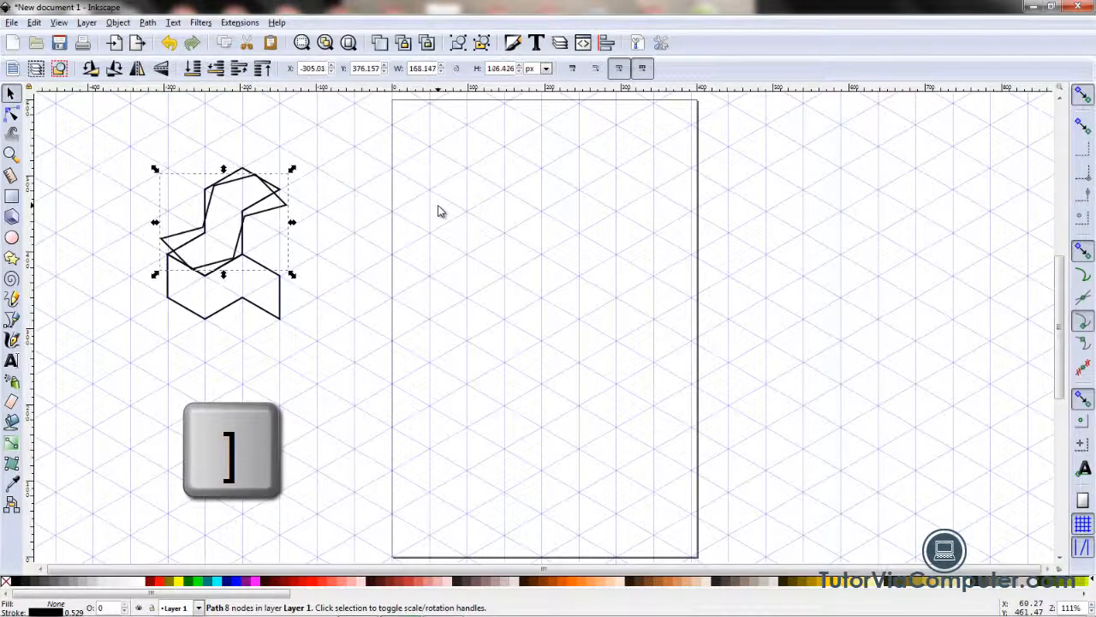
pyautogui.press(']')
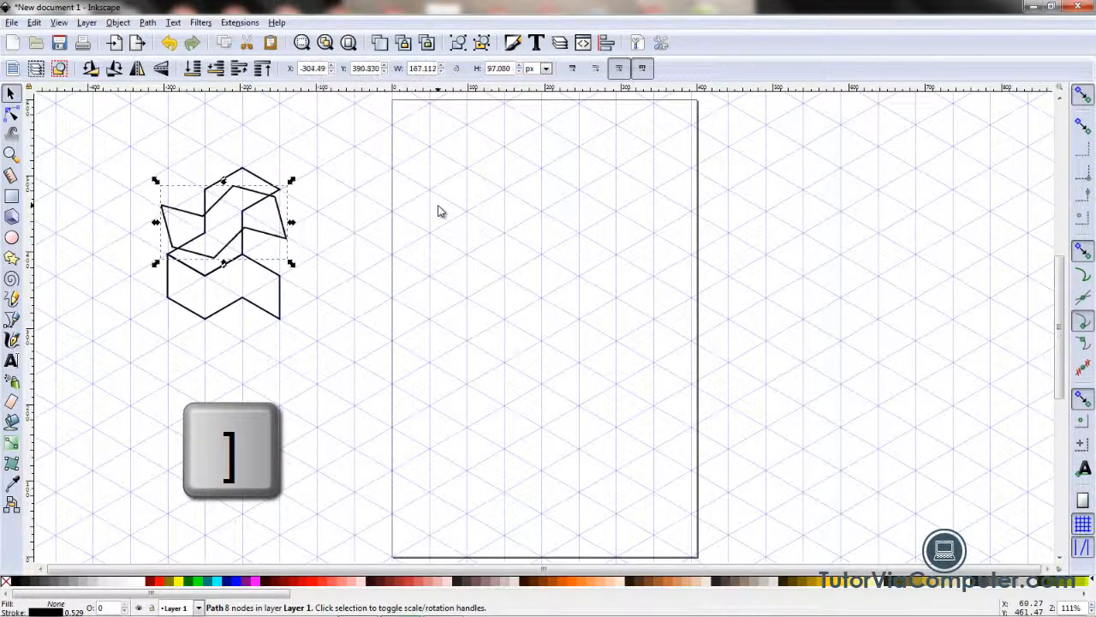
pyautogui.press(']')
pyautogui.press(']')
pyautogui.press(']')
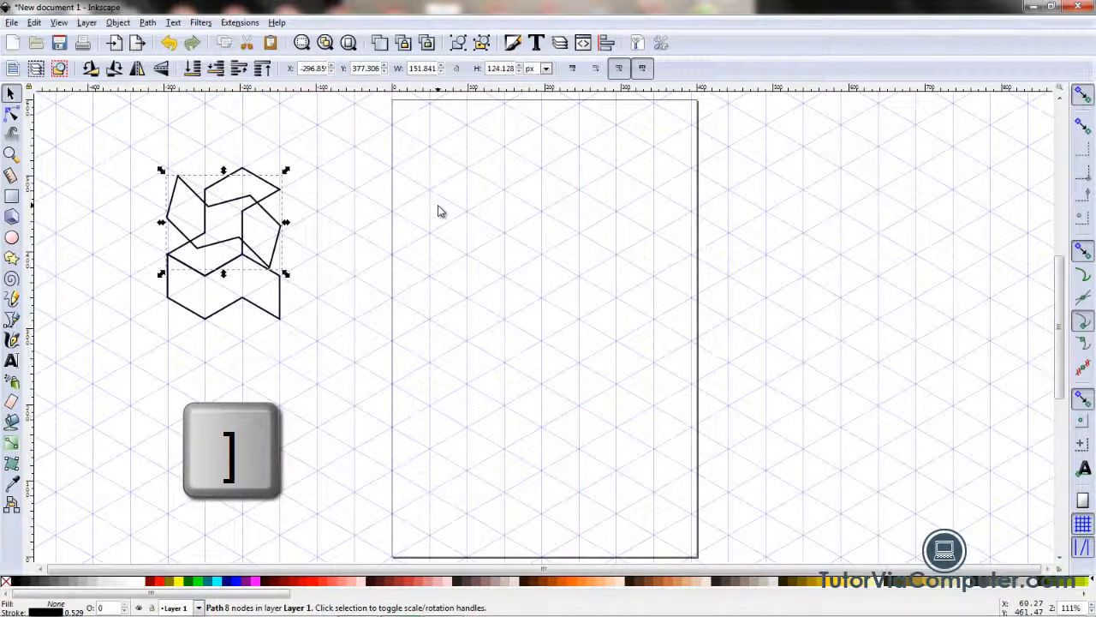
pyautogui.press(']')
pyautogui.press(']')
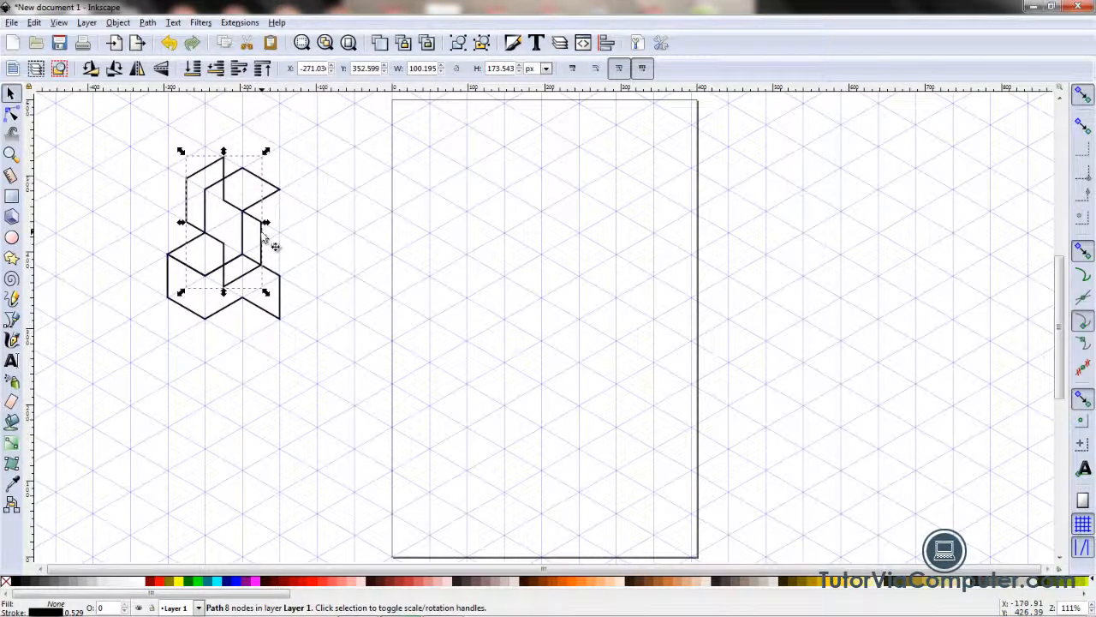
# Step: Move the second copy into the gap right of the other two shapes so all three interlock on the grid, and deselect it
pyautogui.moveTo(268, 252); pyautogui.dragTo(360, 278)
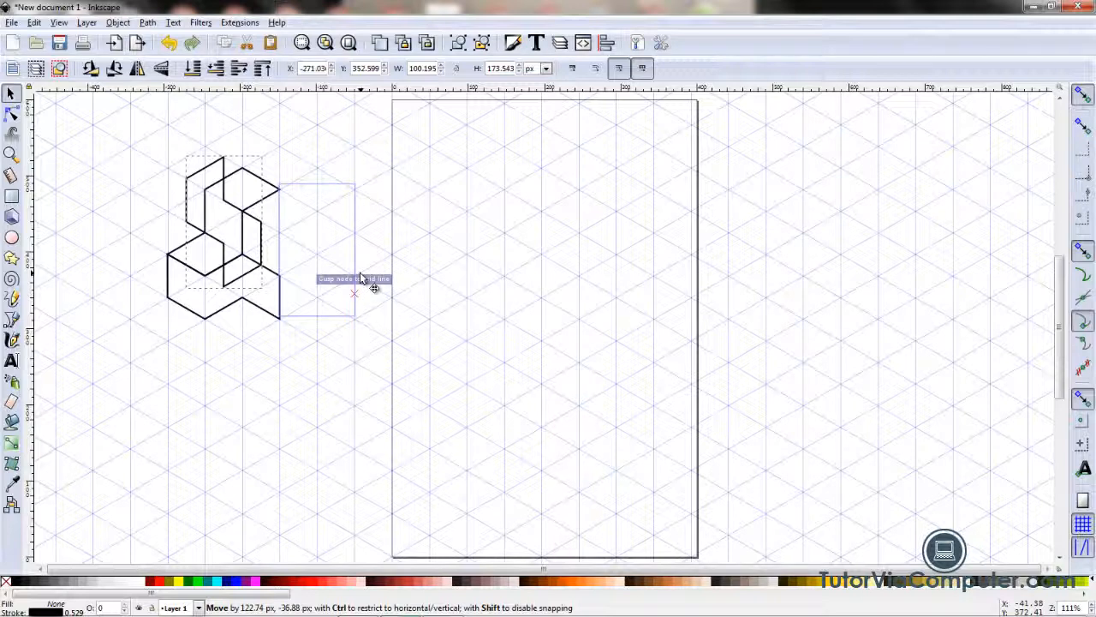
pyautogui.moveTo(360, 277); pyautogui.dragTo(361, 278)
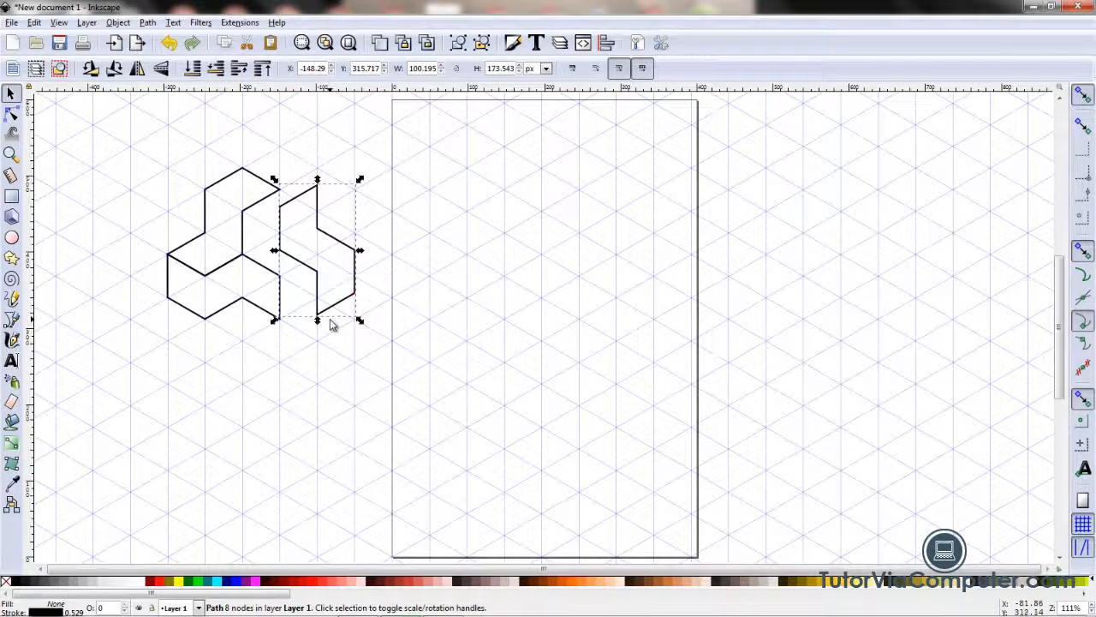
pyautogui.click(339, 308)
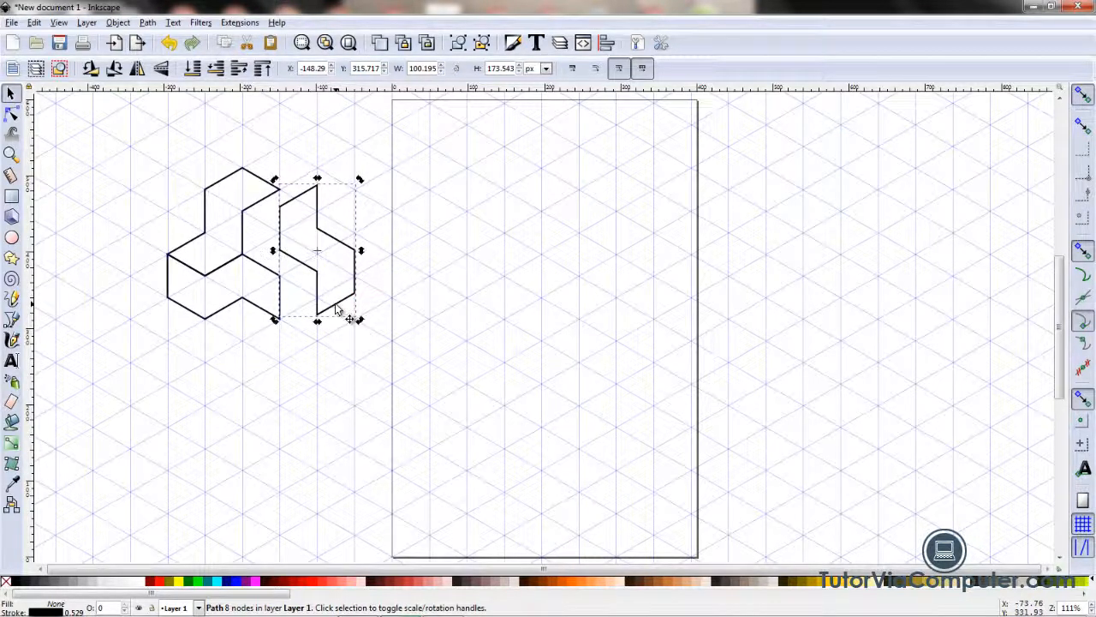
pyautogui.moveTo(342, 308); pyautogui.dragTo(297, 303)
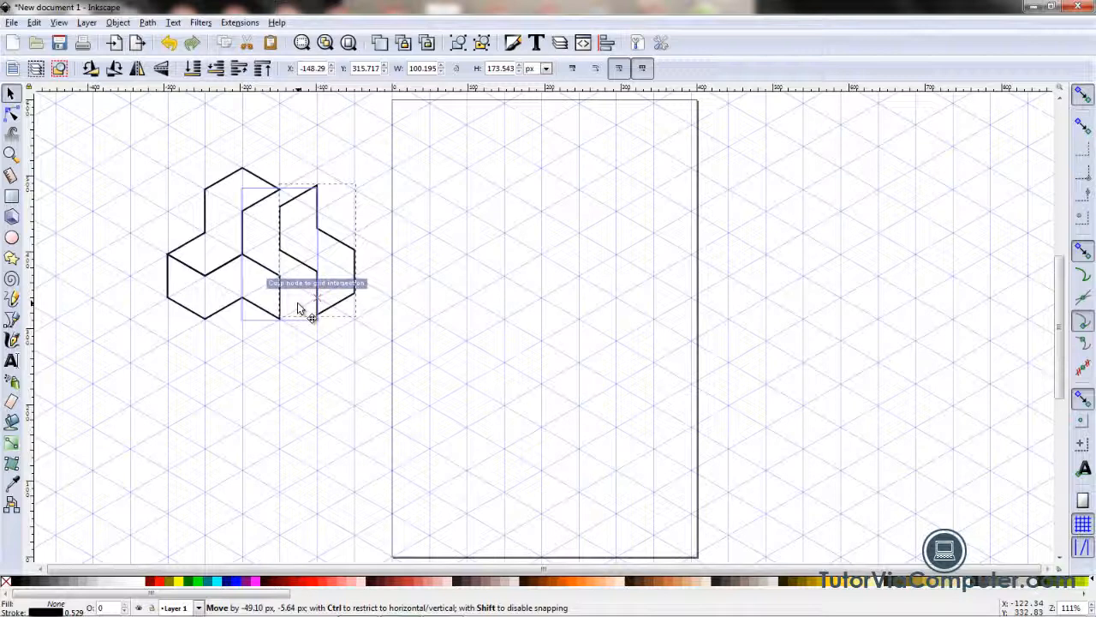
pyautogui.moveTo(297, 303); pyautogui.dragTo(297, 302)
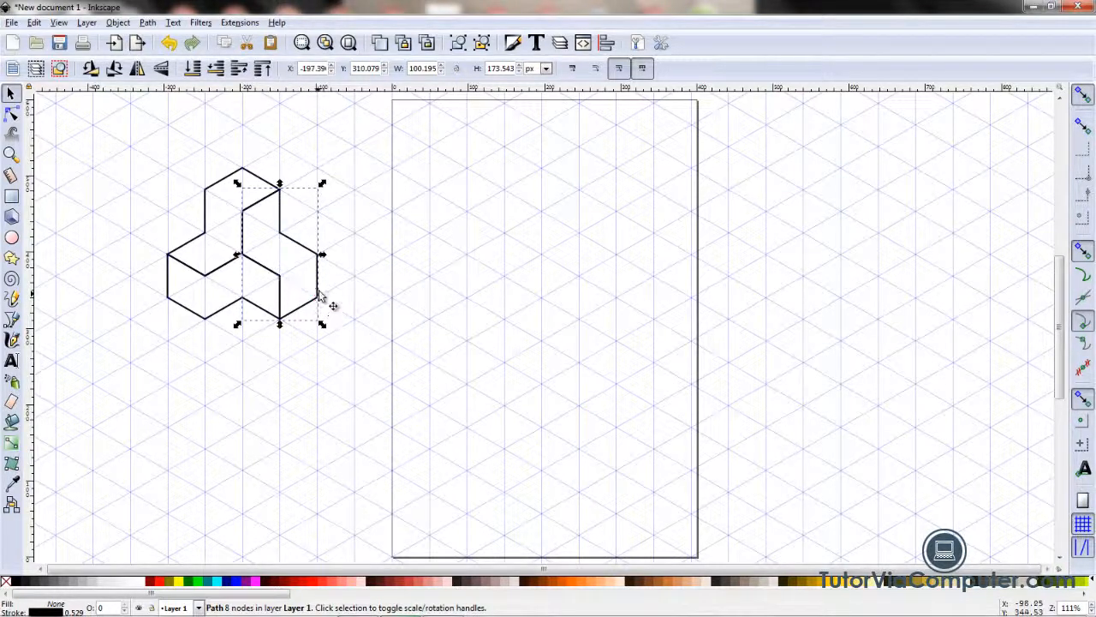
pyautogui.click(326, 365)
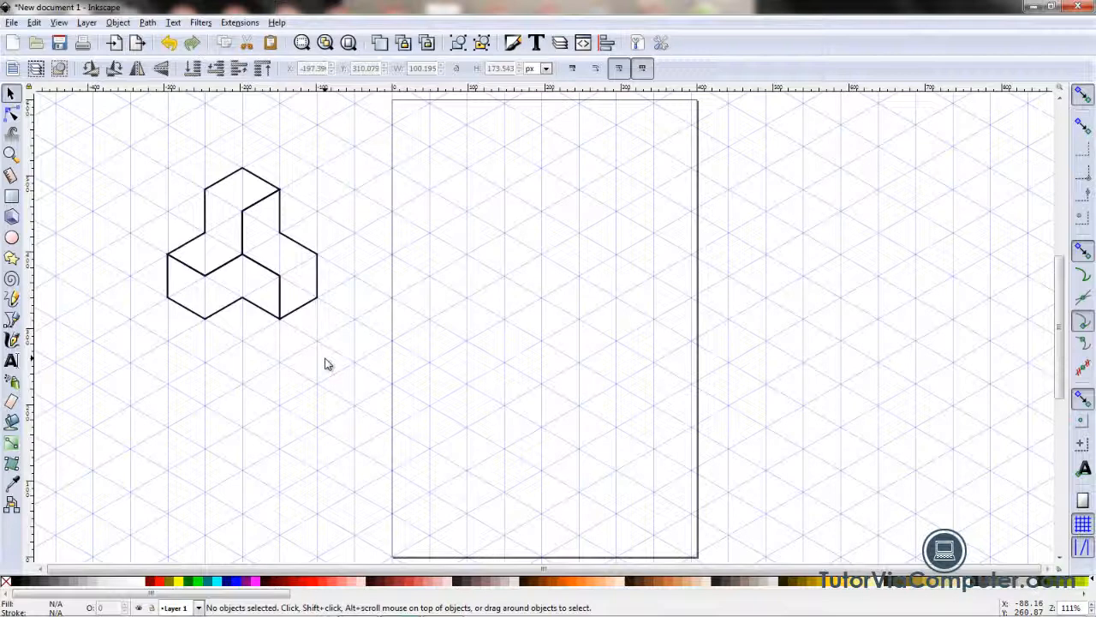
# Step: Set the stroke colour of the original upper shape to #FFAAAA
pyautogui.click(222, 185)
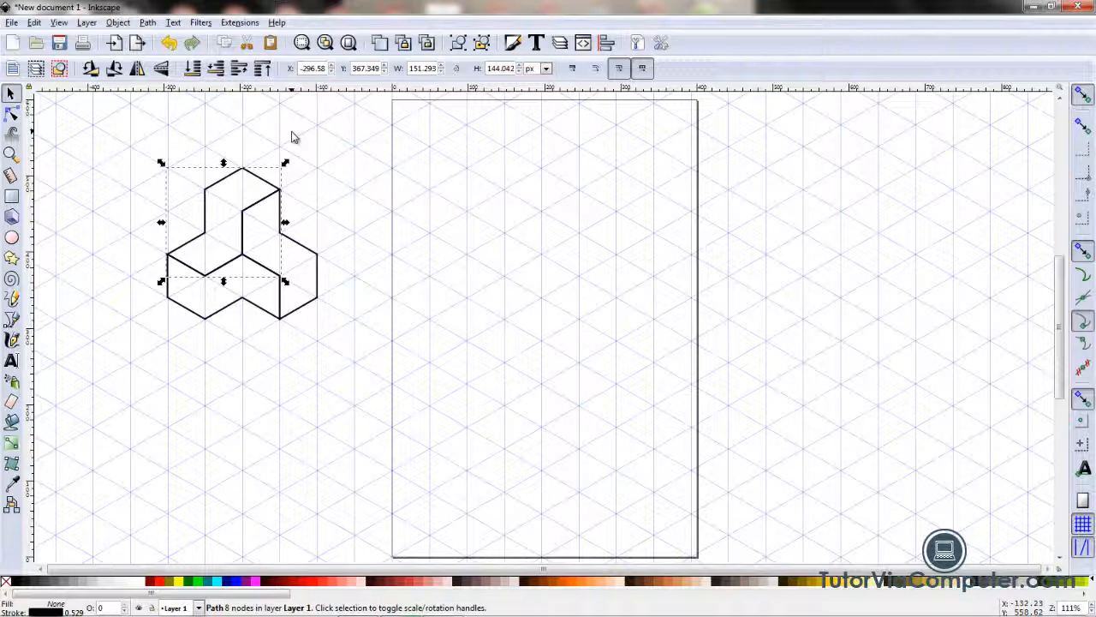
pyautogui.press('shift')
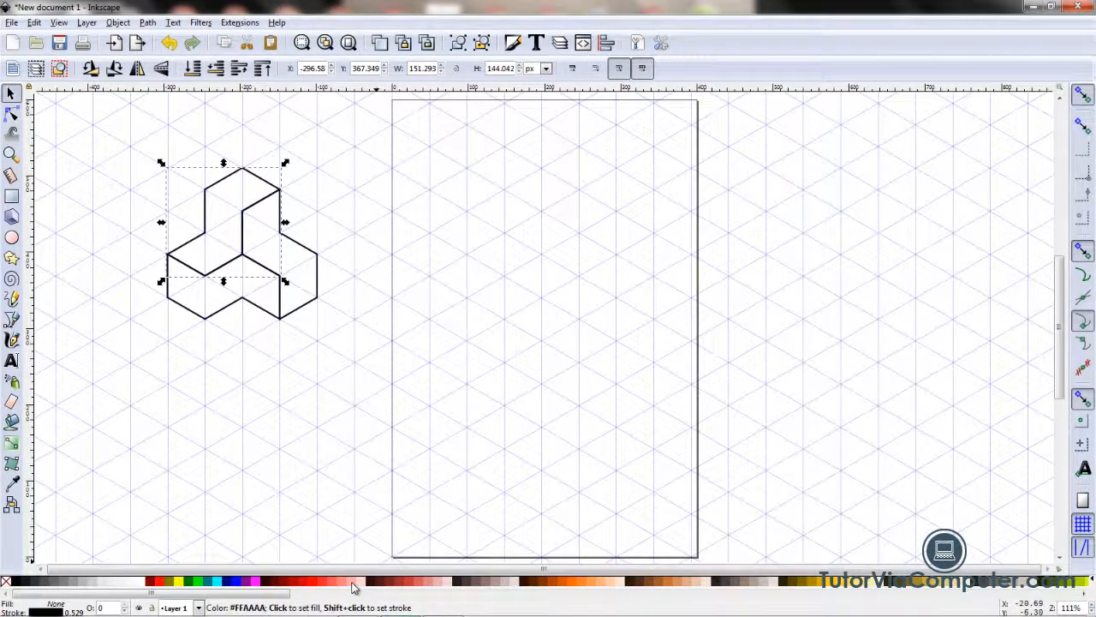
pyautogui.keyDown('shift'); pyautogui.click(354, 587); pyautogui.keyUp('shift')
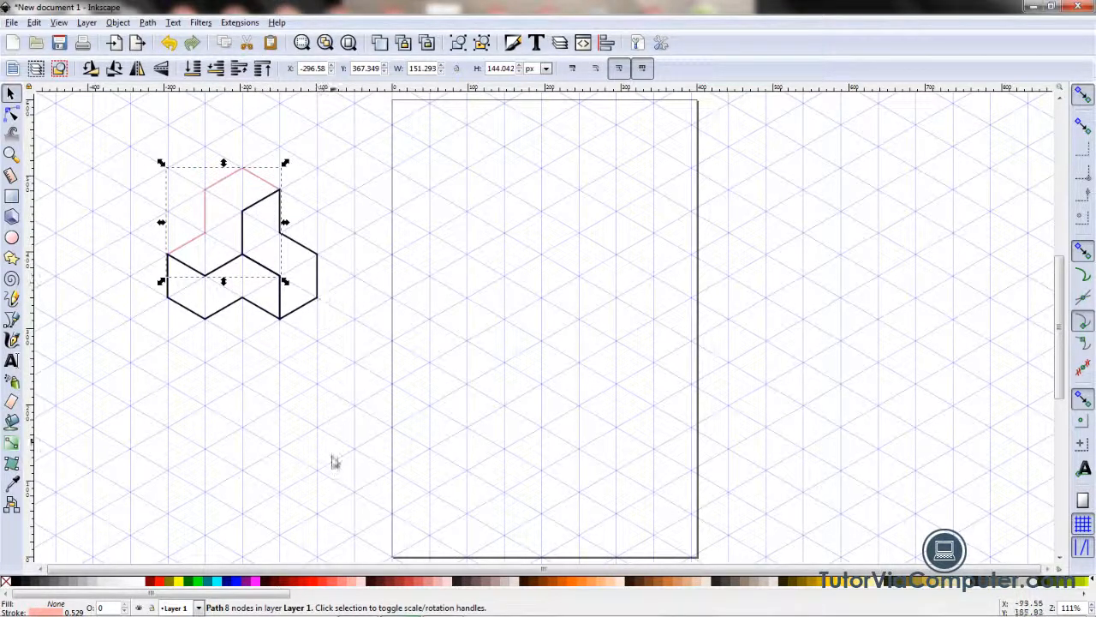
# Step: Fill the upper shape with #FFAAAA, and set both the fill and stroke of the right-hand shape to #C83737
pyautogui.click(354, 587)
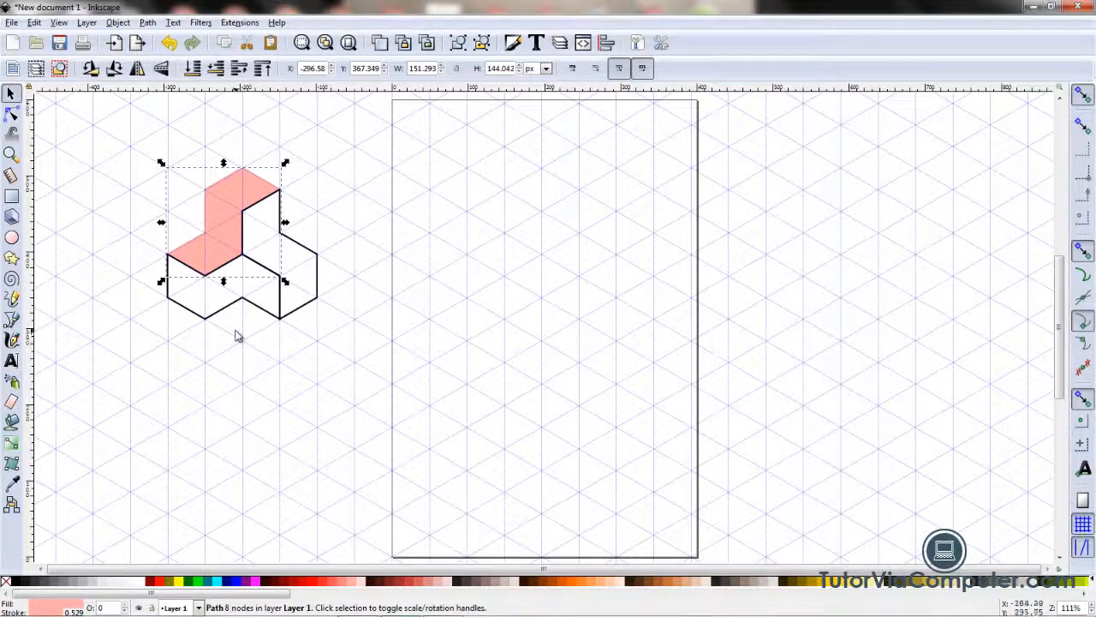
pyautogui.click(304, 303)
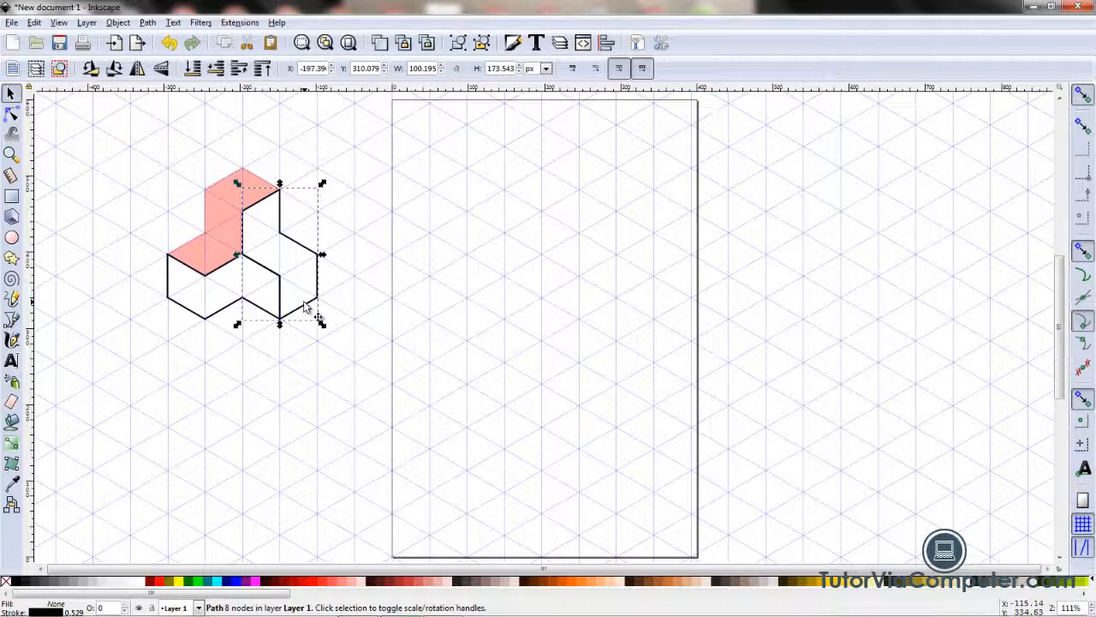
pyautogui.click(410, 585)
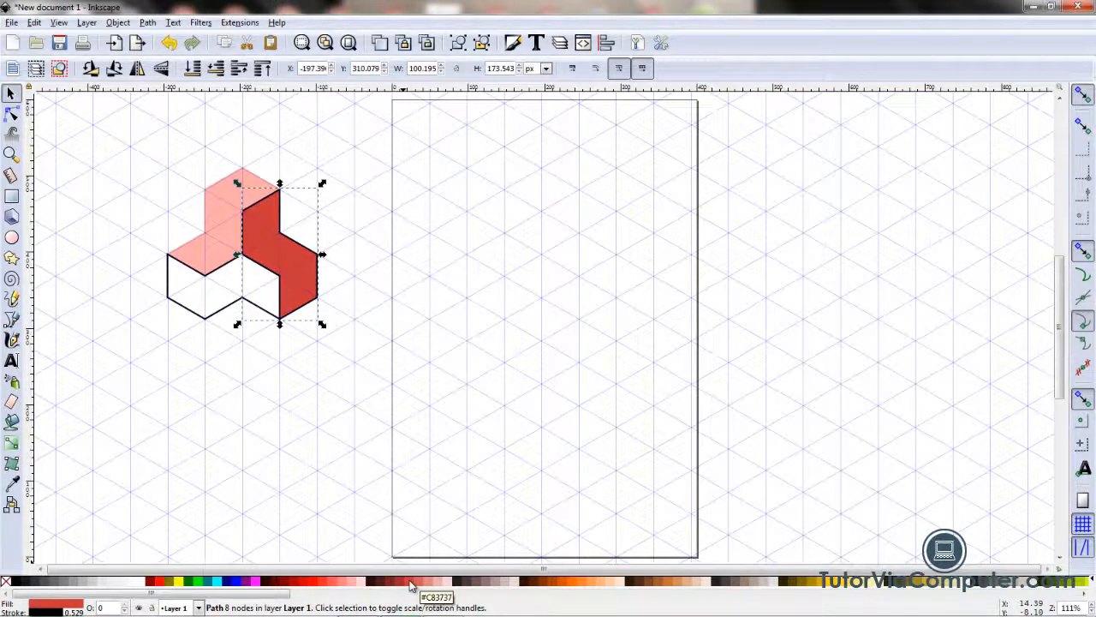
pyautogui.press('shift')
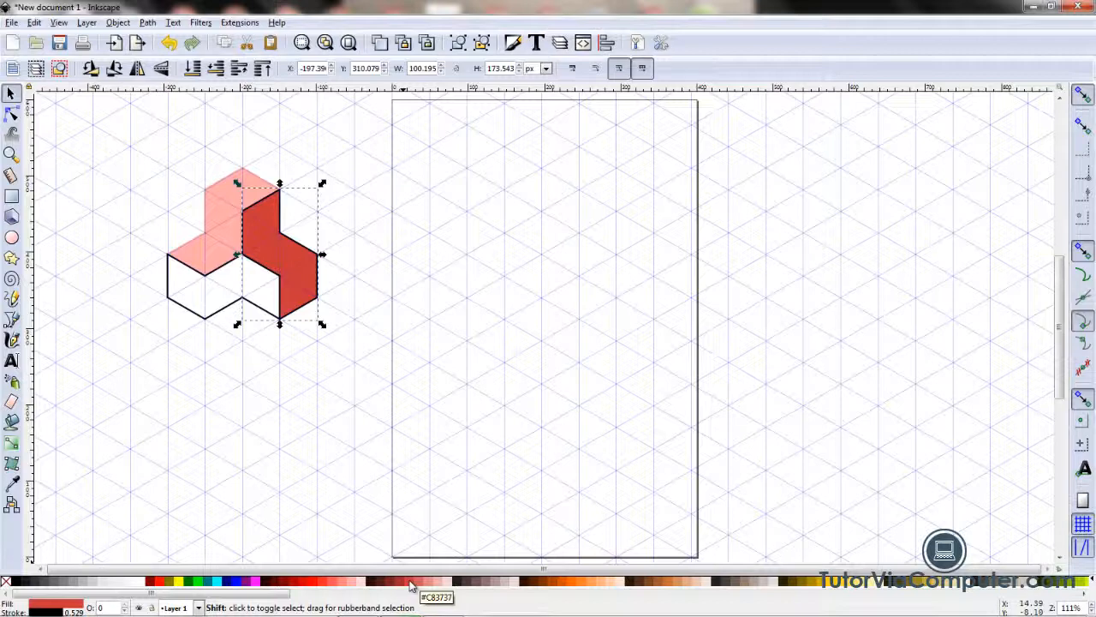
pyautogui.click(411, 584)
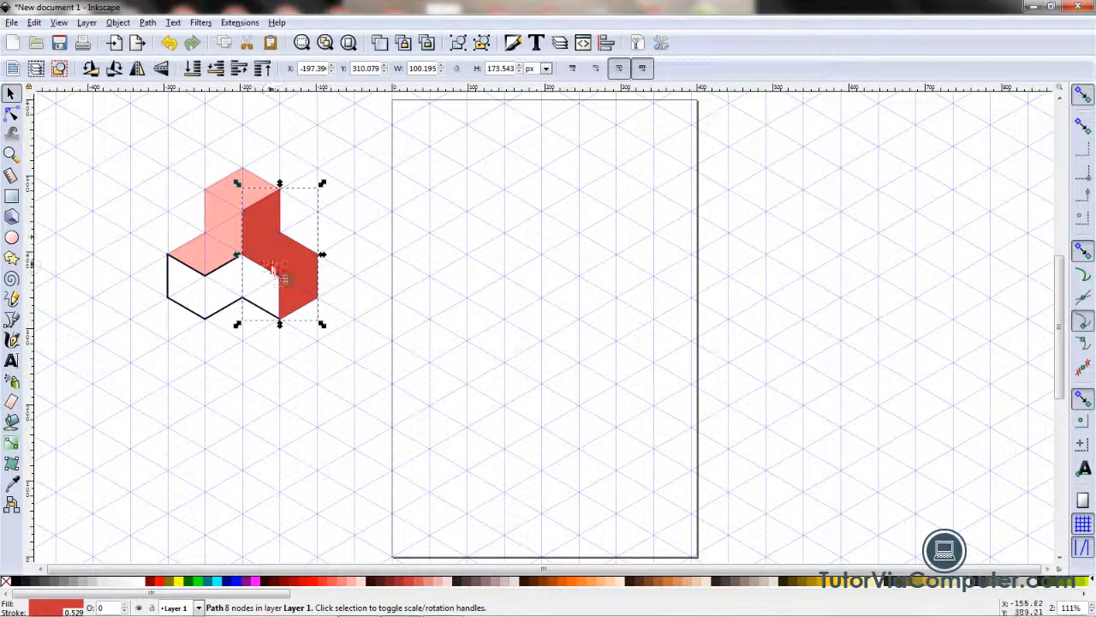
# Step: Set the stroke and fill of the lower shape to #AA4400 and deselect it
pyautogui.click(223, 310)
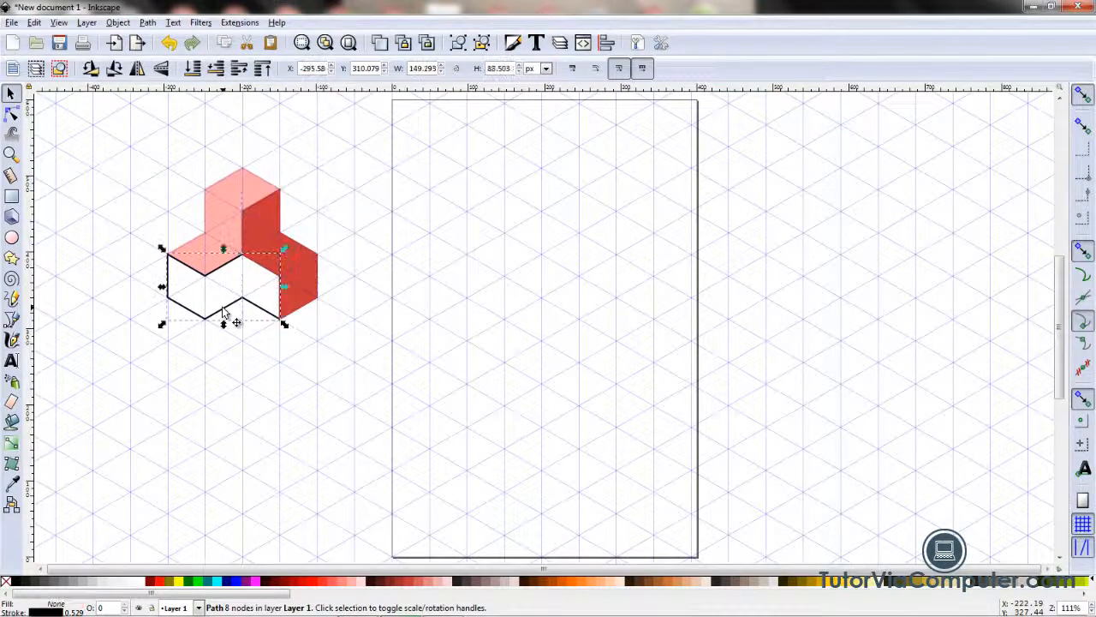
pyautogui.press('shift')
pyautogui.keyDown('shift'); pyautogui.click(554, 587); pyautogui.keyUp('shift')
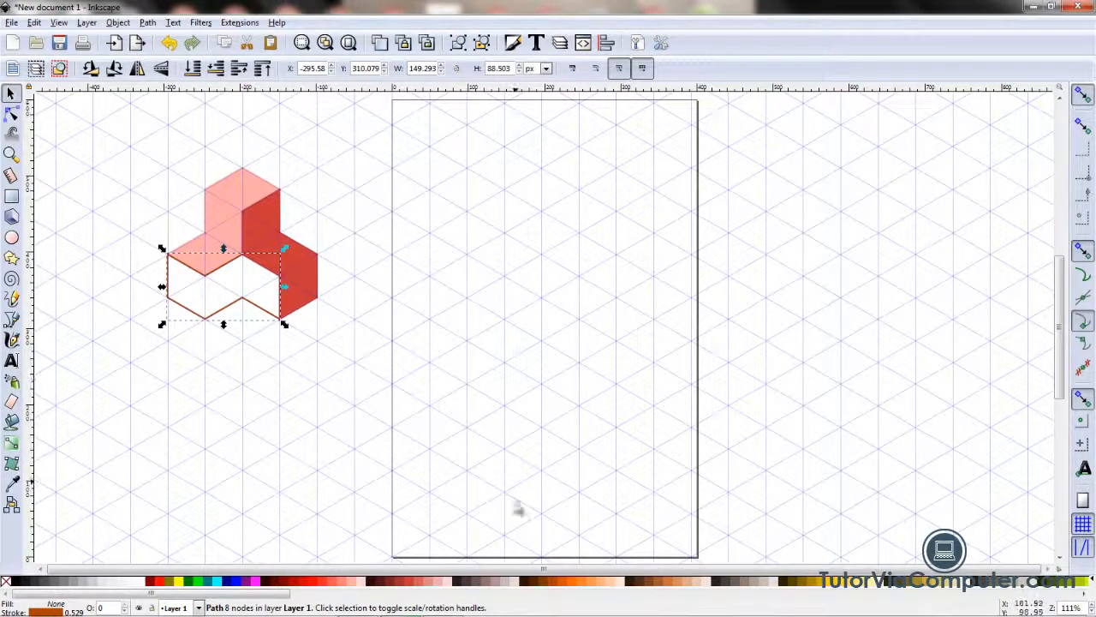
pyautogui.click(552, 584)
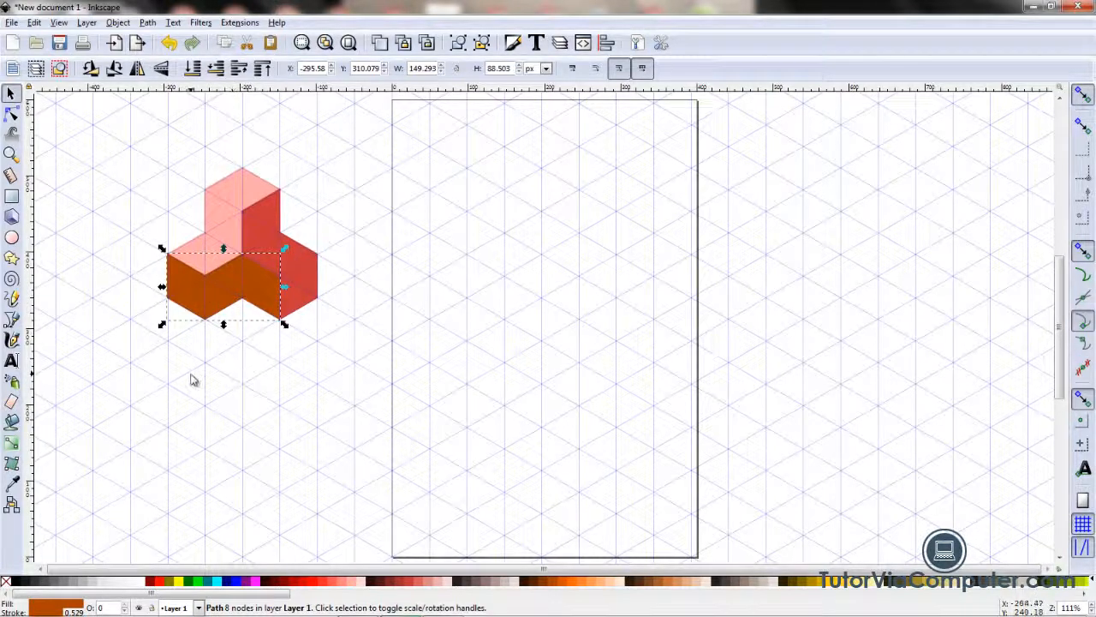
pyautogui.click(99, 260)
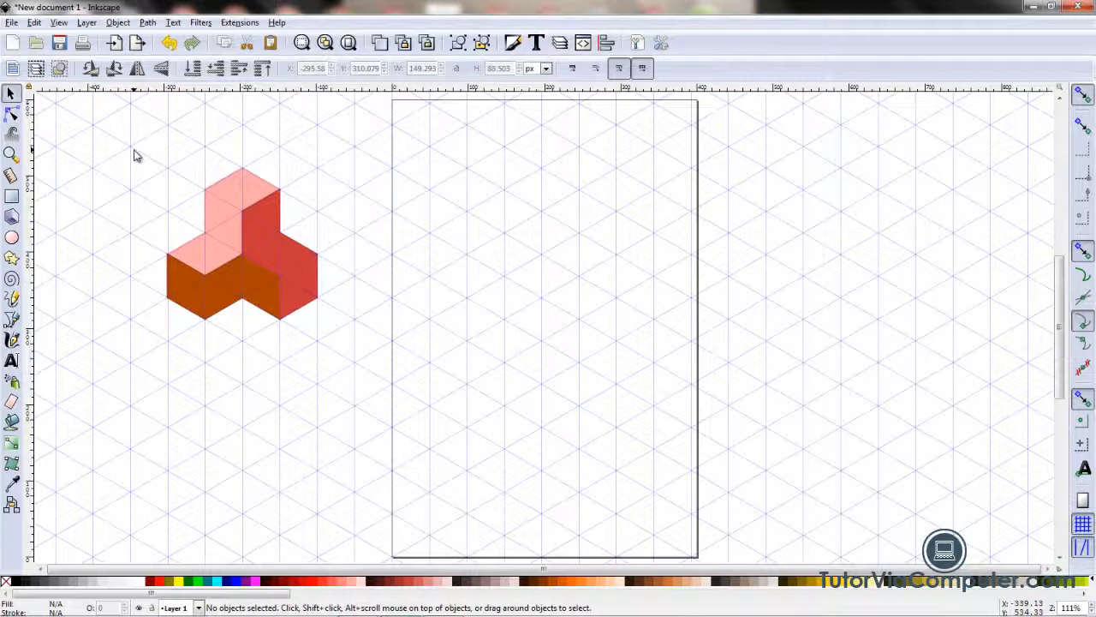
# Step: Hide the page grid
pyautogui.click(58, 23)
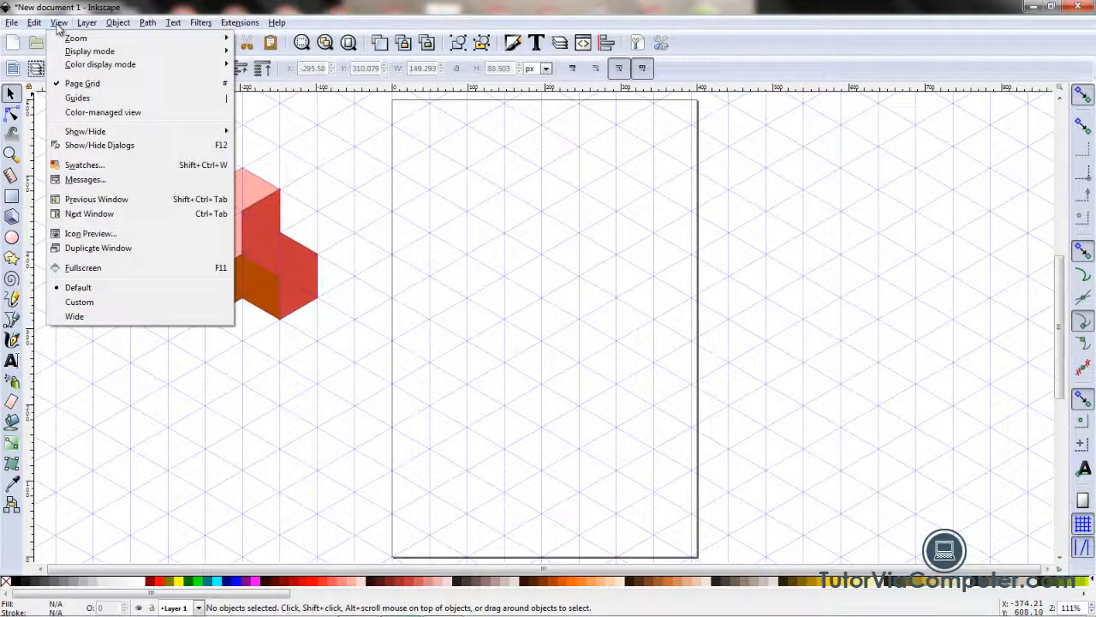
pyautogui.click(84, 85)
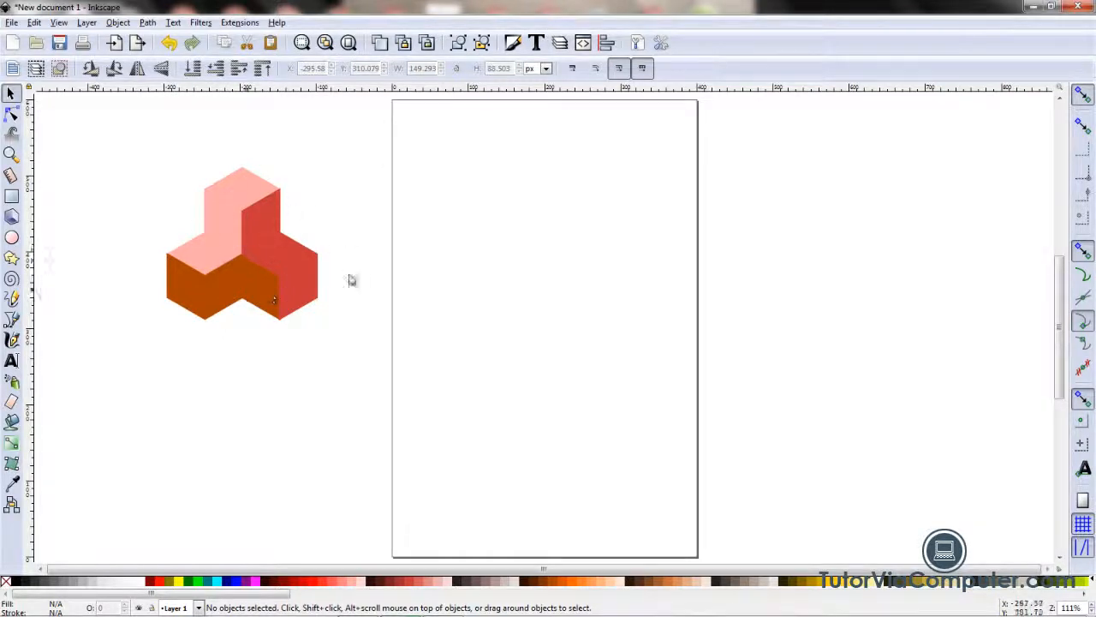
# Step: Show the document's layers and rename Layer 1 to "Design"
pyautogui.click(86, 22)
pyautogui.click(106, 284)
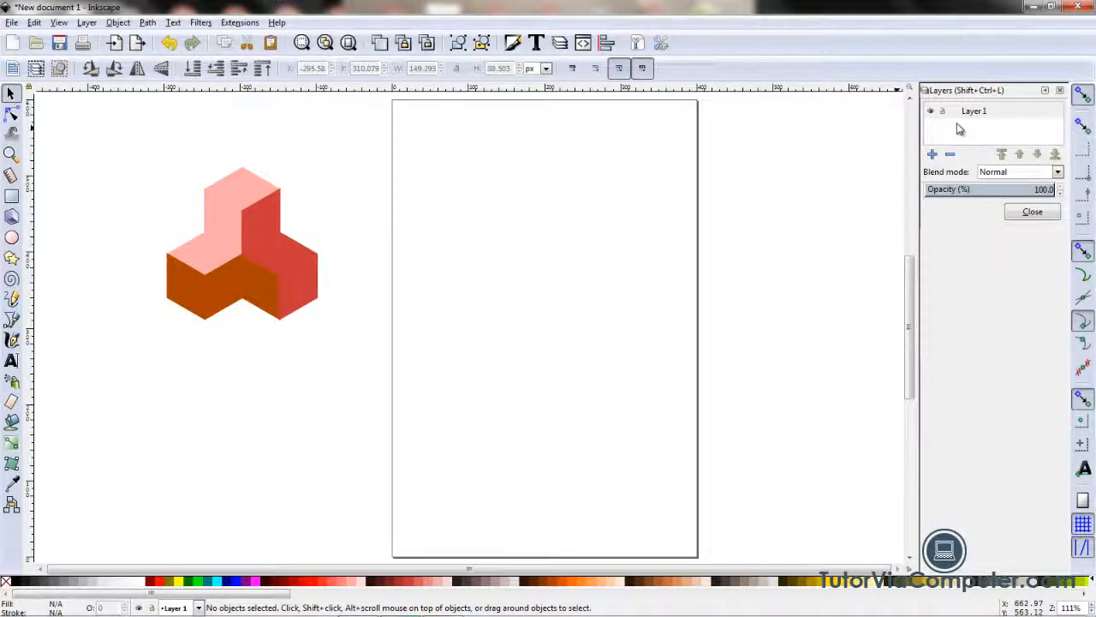
pyautogui.click(1002, 115)
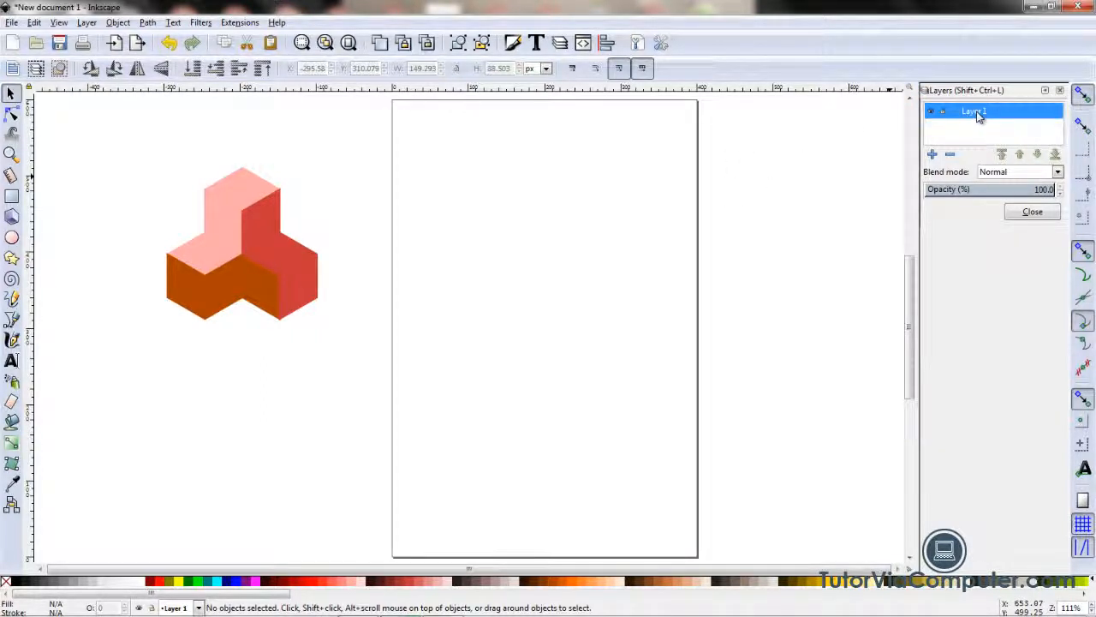
pyautogui.click(979, 114)
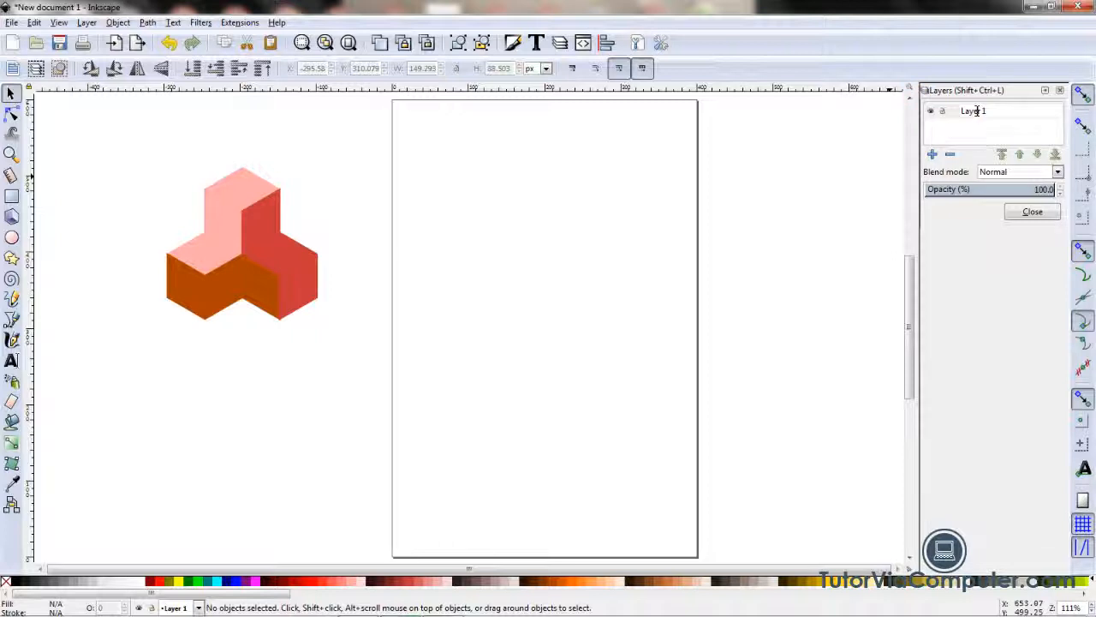
pyautogui.moveTo(992, 111); pyautogui.dragTo(958, 113)
pyautogui.press('BackSpace')
pyautogui.write('Design')
pyautogui.press('Return')
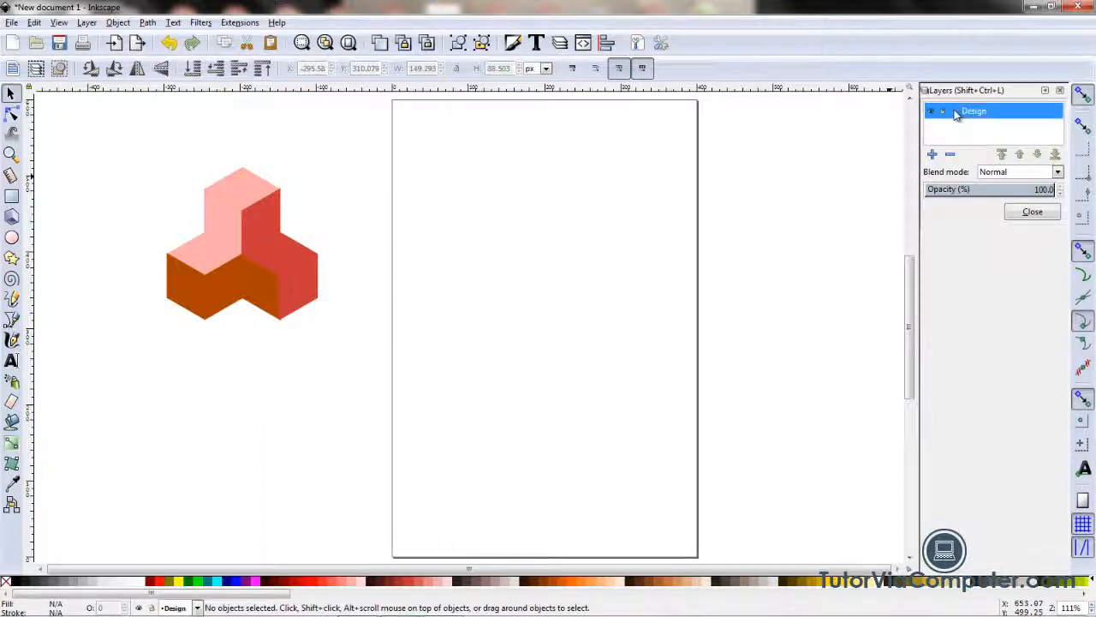
# Step: Add a new layer named "Border" positioned below the Design layer
pyautogui.click(933, 155)
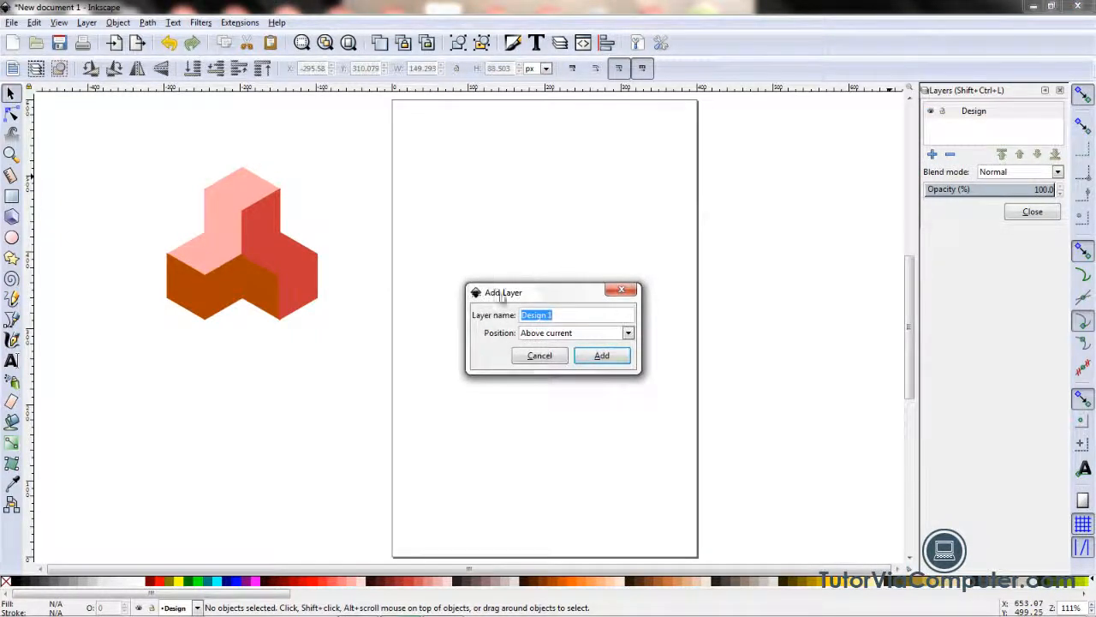
pyautogui.moveTo(546, 298); pyautogui.dragTo(762, 219)
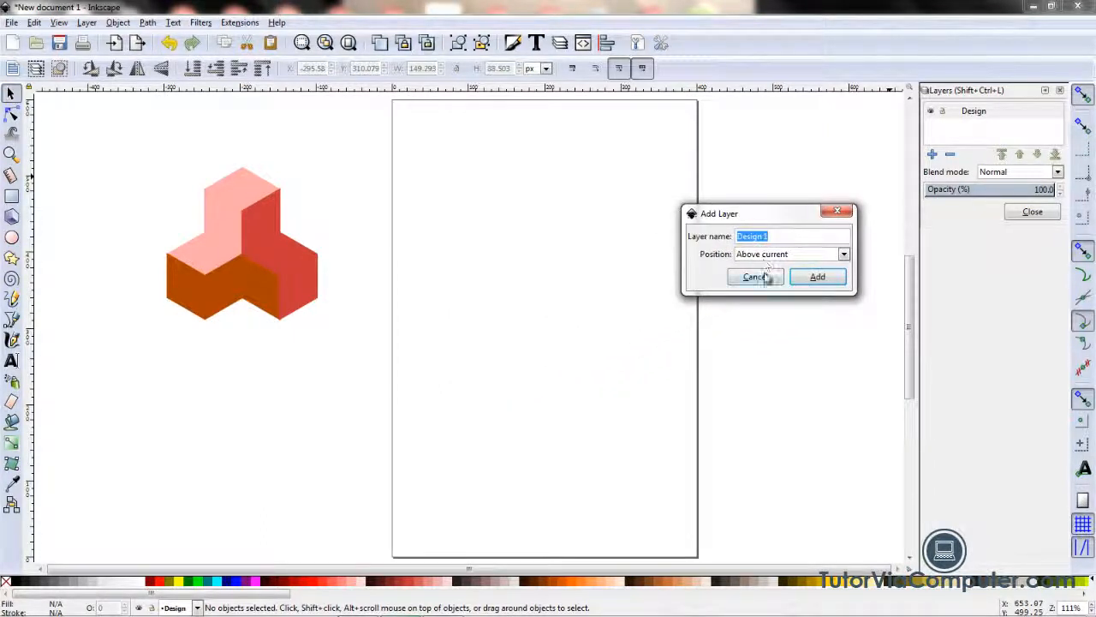
pyautogui.click(782, 236)
pyautogui.moveTo(751, 237); pyautogui.dragTo(721, 239)
pyautogui.write('S')
pyautogui.click(843, 254)
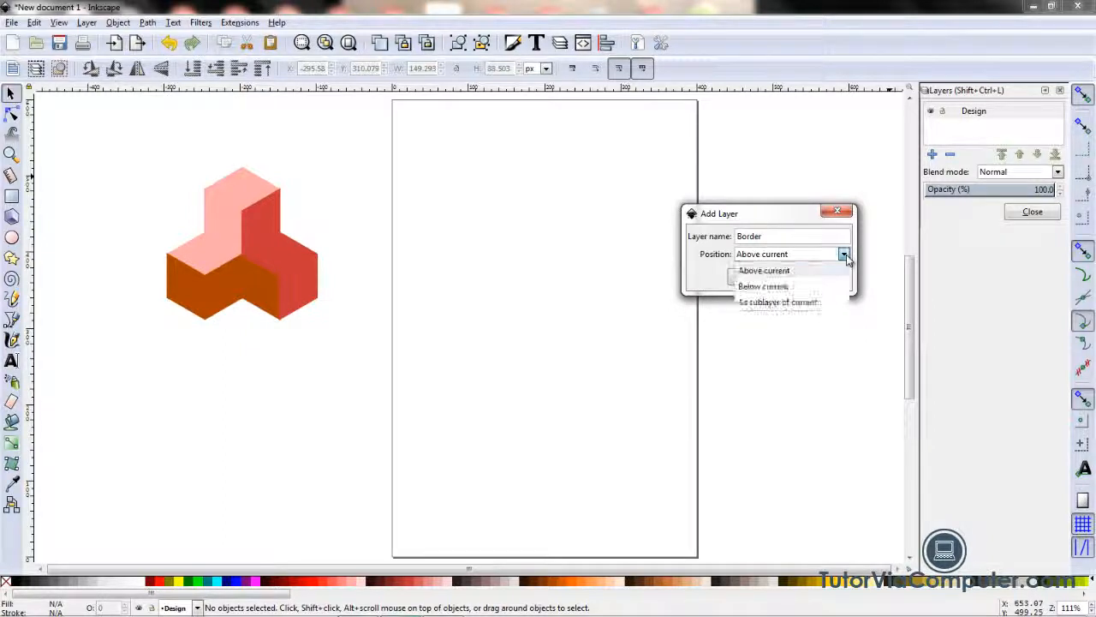
pyautogui.click(785, 290)
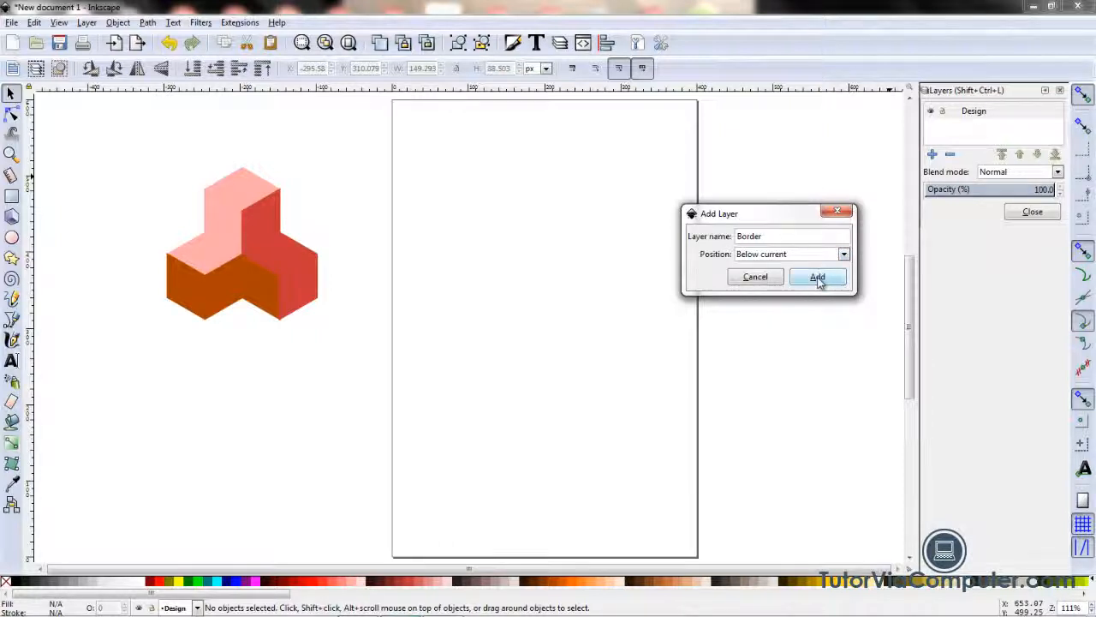
pyautogui.click(818, 278)
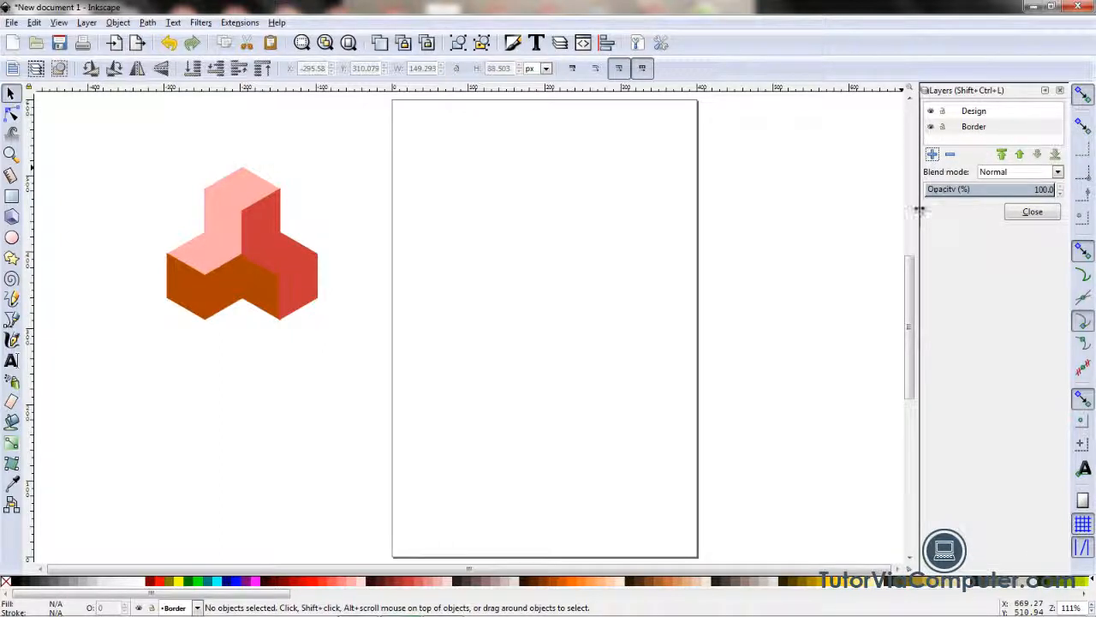
# Step: Add a new layer named "Background" positioned below the Border layer
pyautogui.click(933, 156)
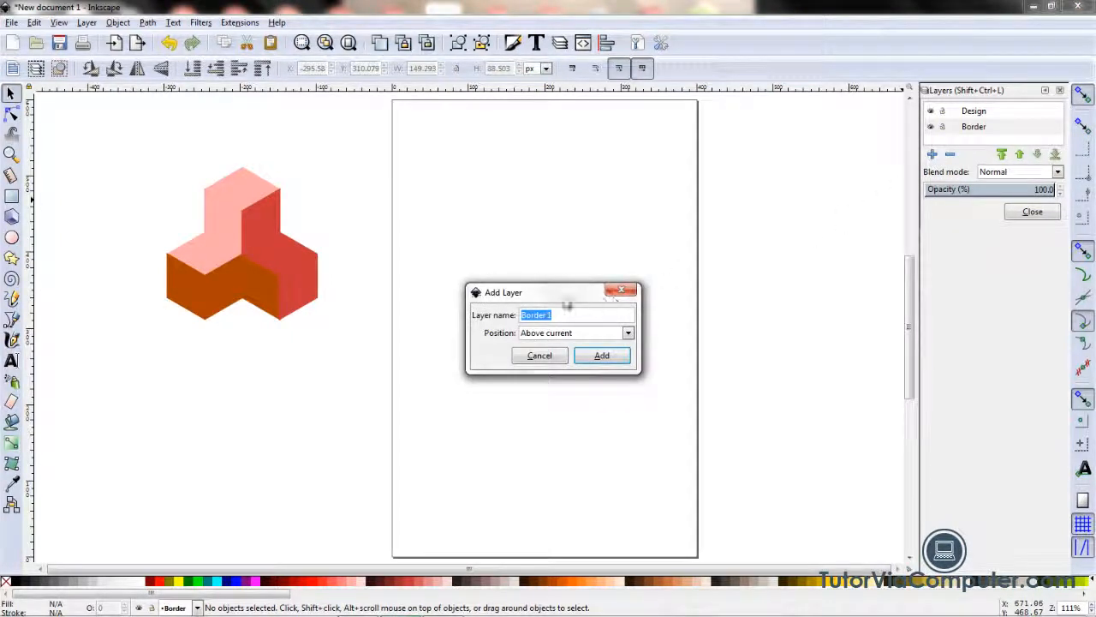
pyautogui.moveTo(565, 298); pyautogui.dragTo(735, 272)
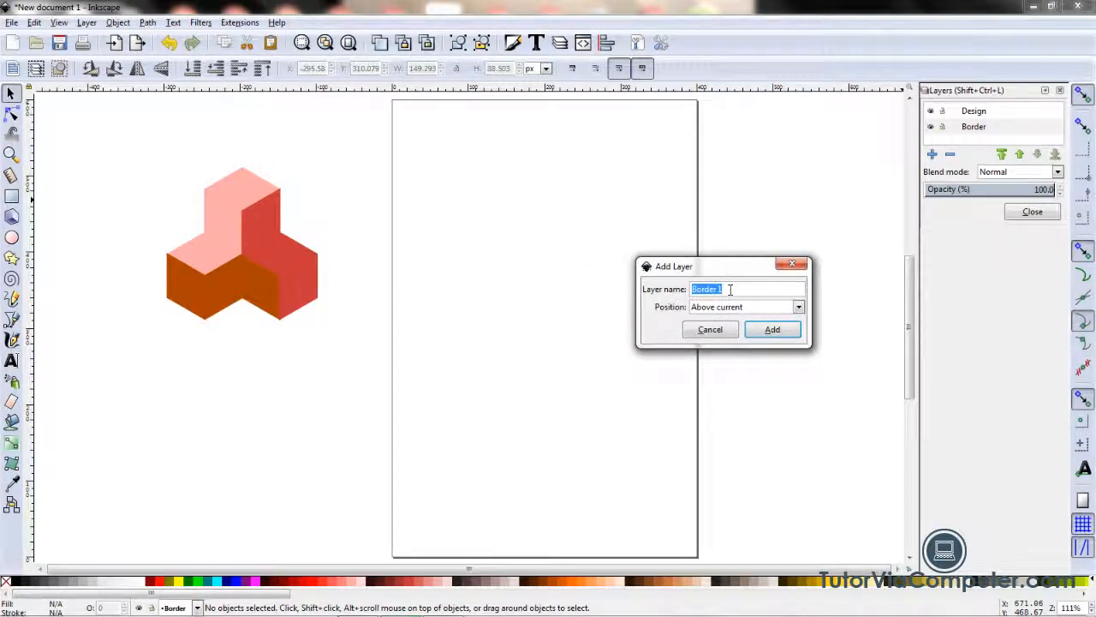
pyautogui.write('Background')
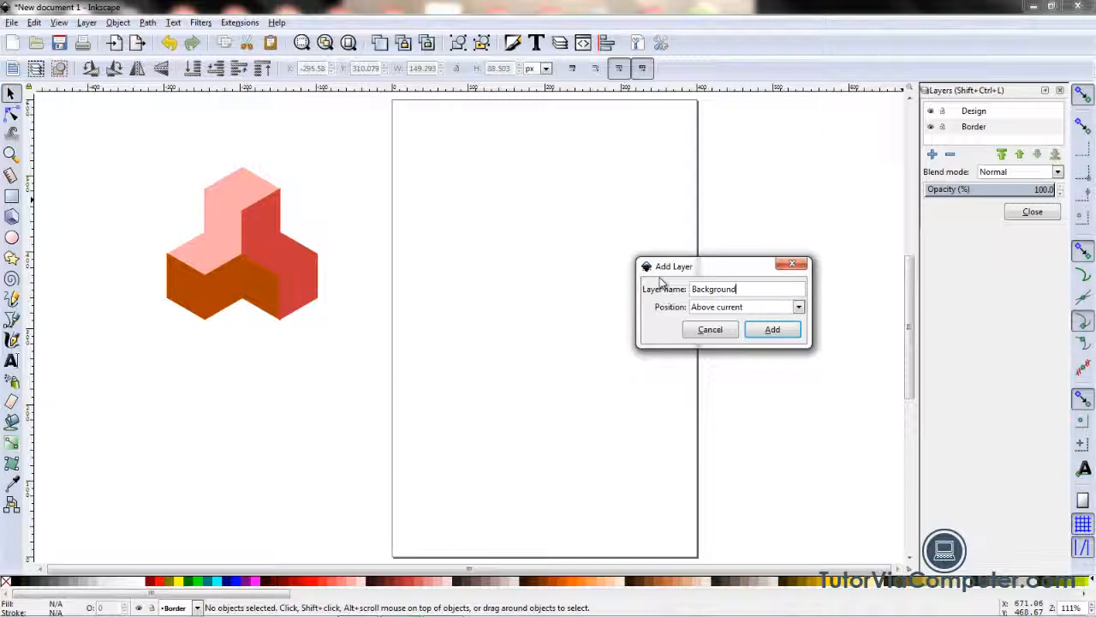
pyautogui.click(798, 307)
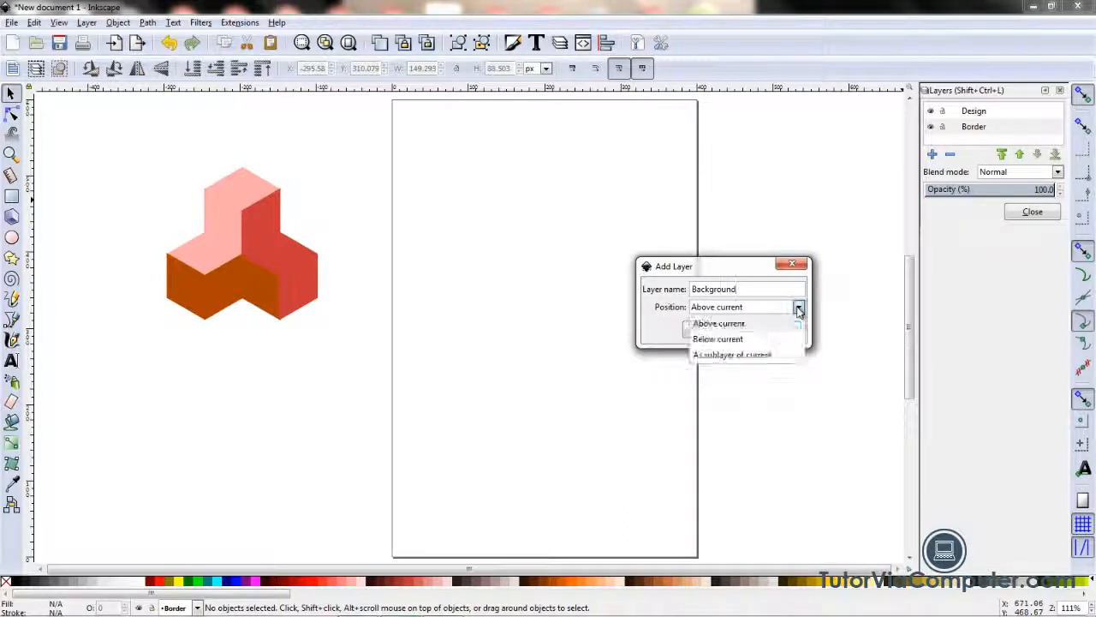
pyautogui.click(762, 340)
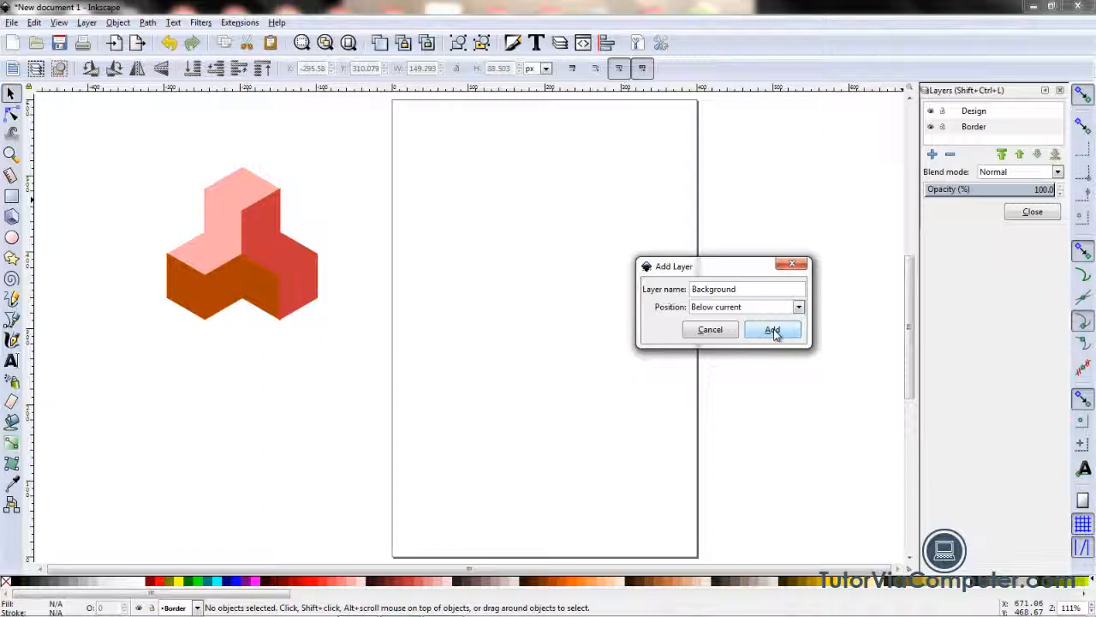
pyautogui.click(773, 331)
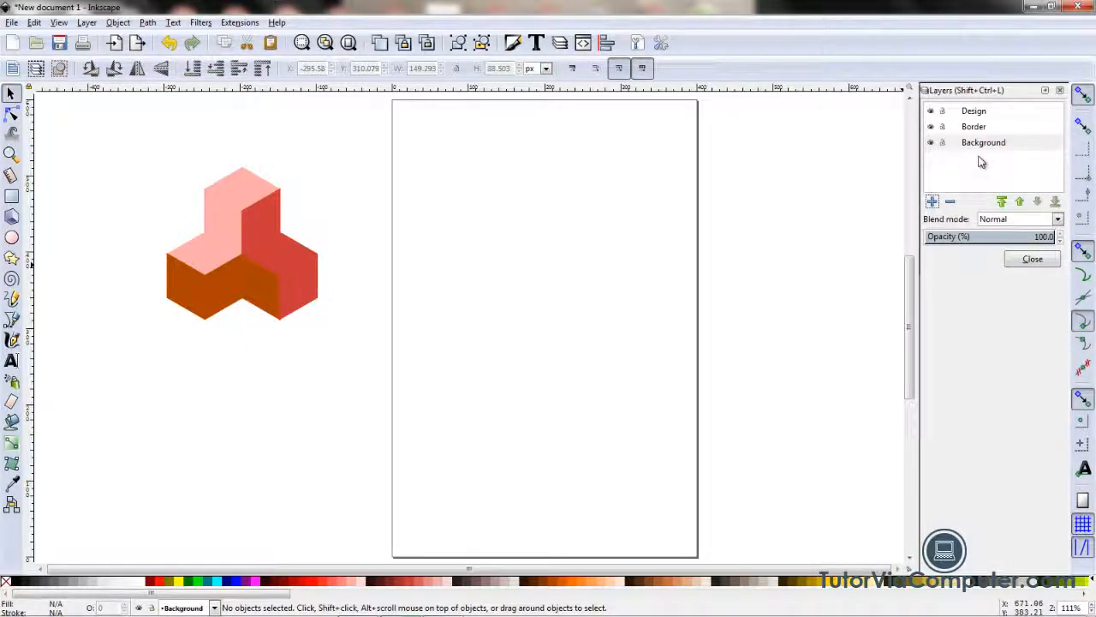
# Step: Lock the Background and Border layers and make Design the current layer
pyautogui.click(976, 112)
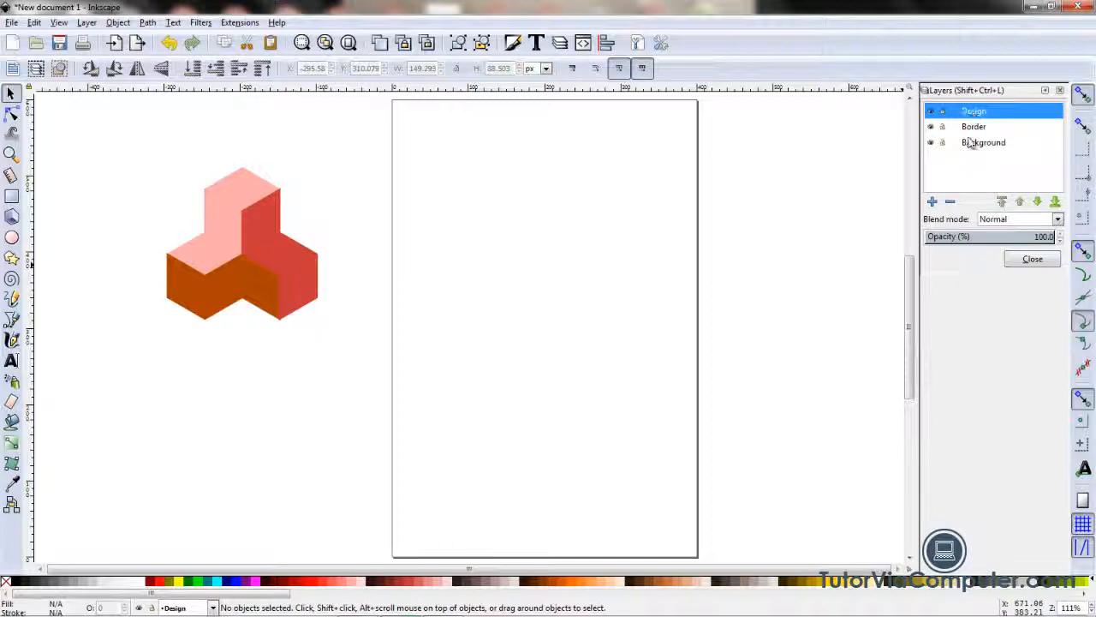
pyautogui.click(973, 147)
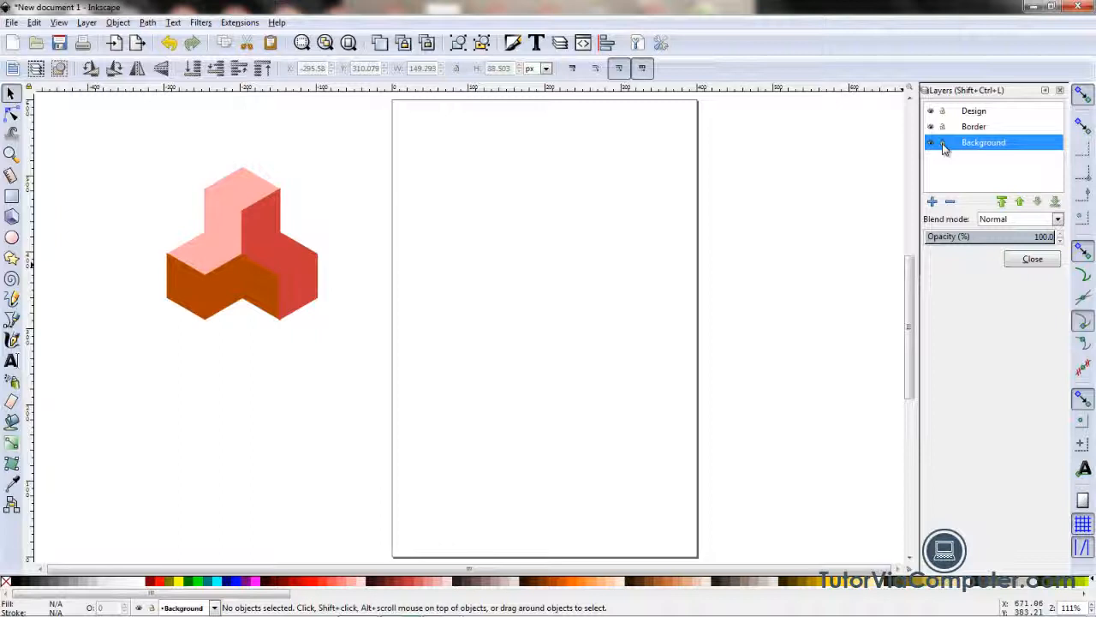
pyautogui.click(943, 145)
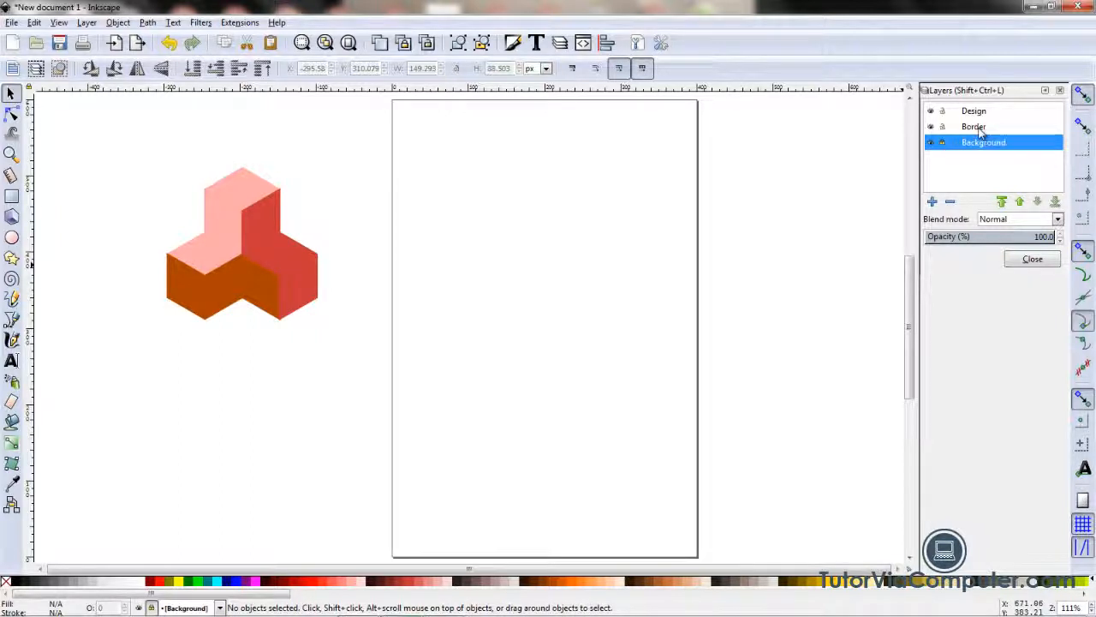
pyautogui.click(982, 131)
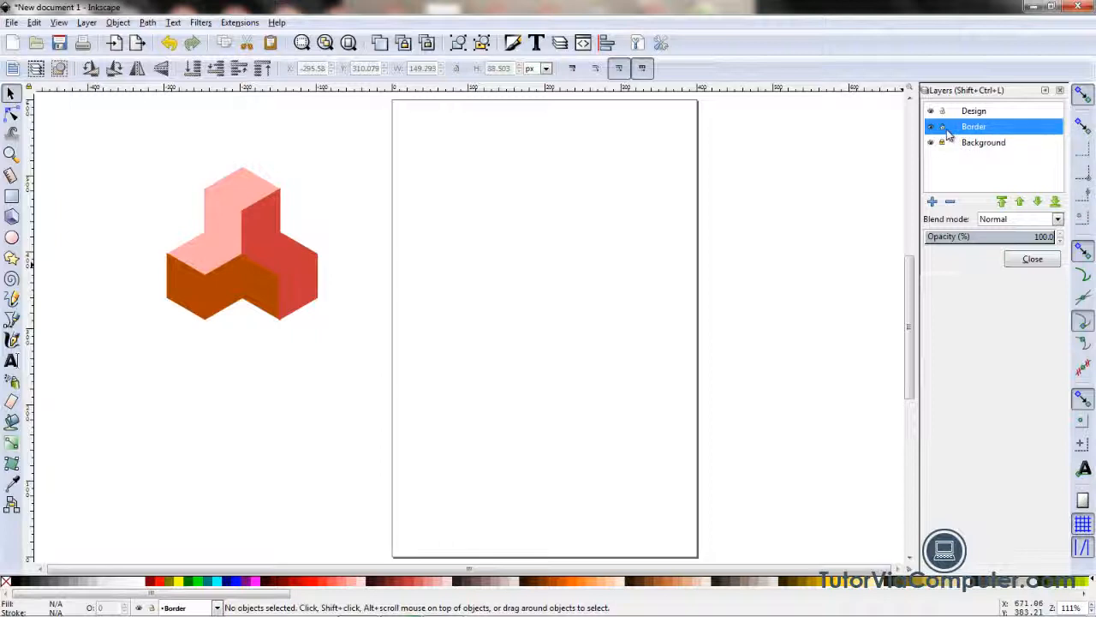
pyautogui.click(943, 128)
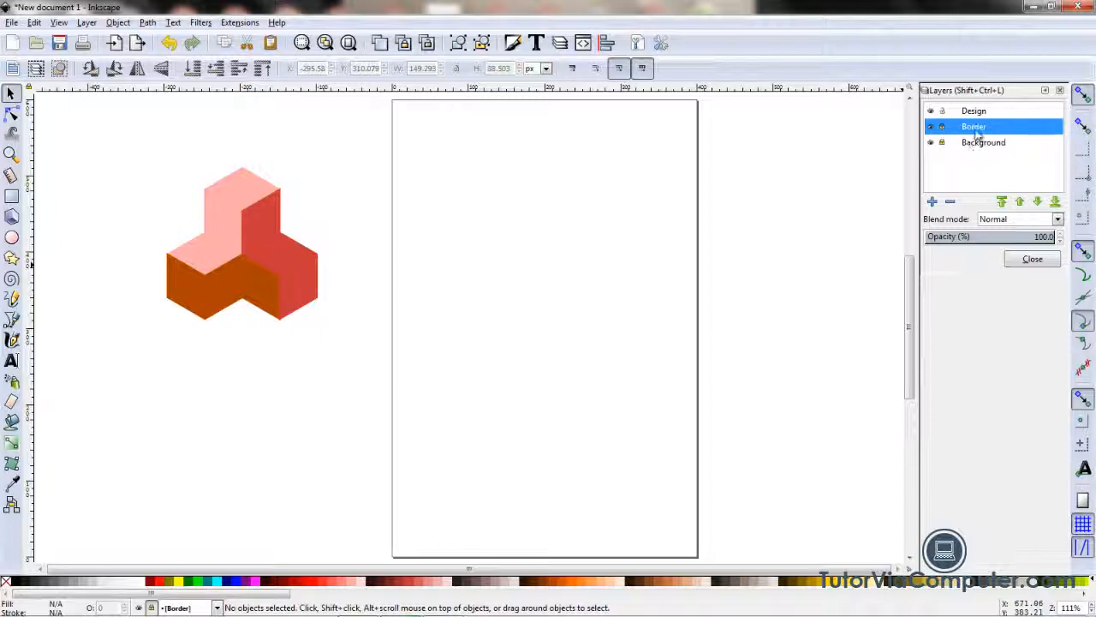
pyautogui.click(976, 112)
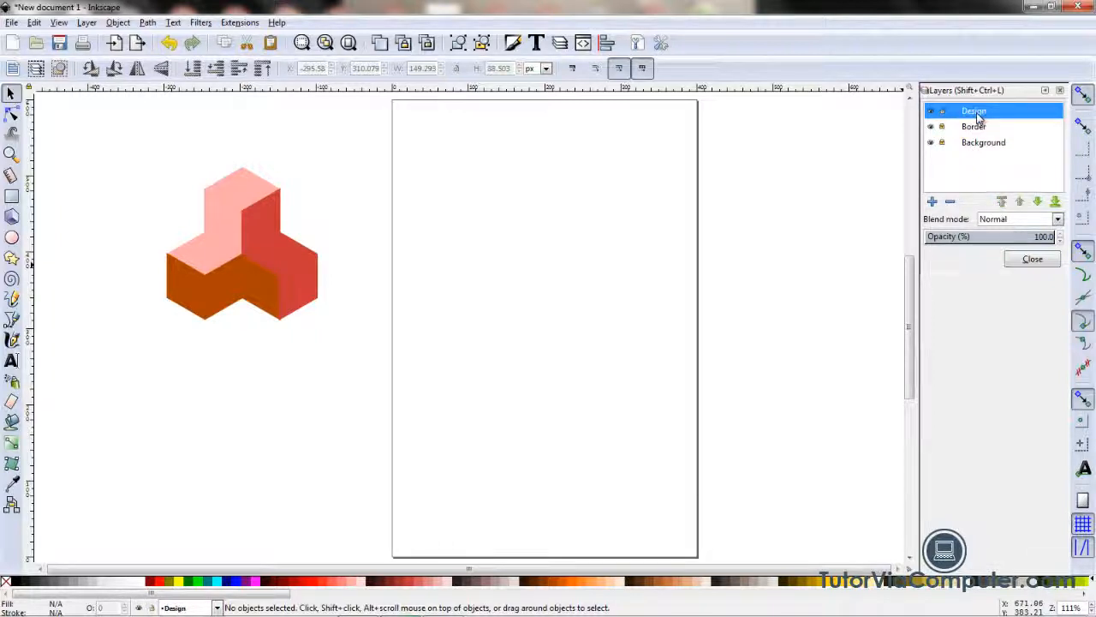
# Step: Select the right-hand, lower and upper shapes one after another to check which layer they are on
pyautogui.click(12, 95)
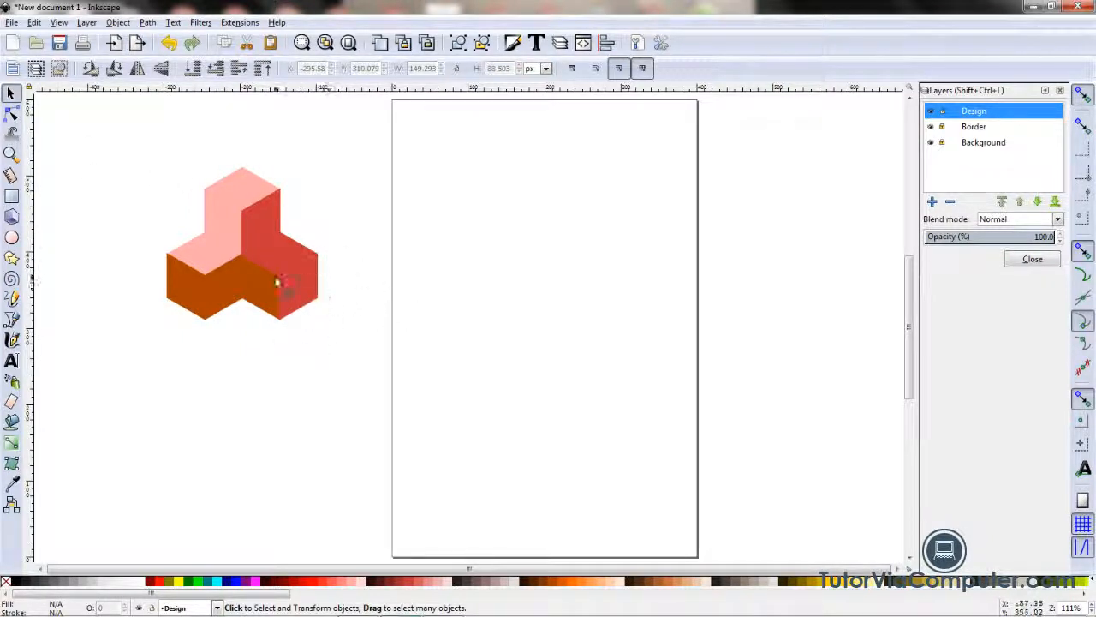
pyautogui.click(290, 270)
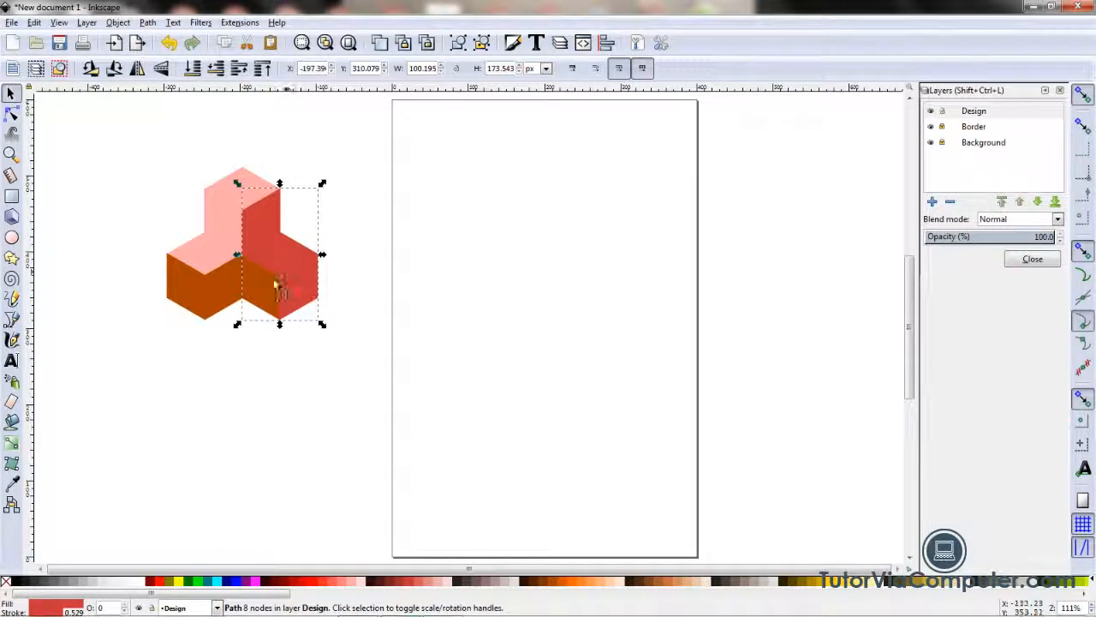
pyautogui.click(198, 288)
pyautogui.click(222, 229)
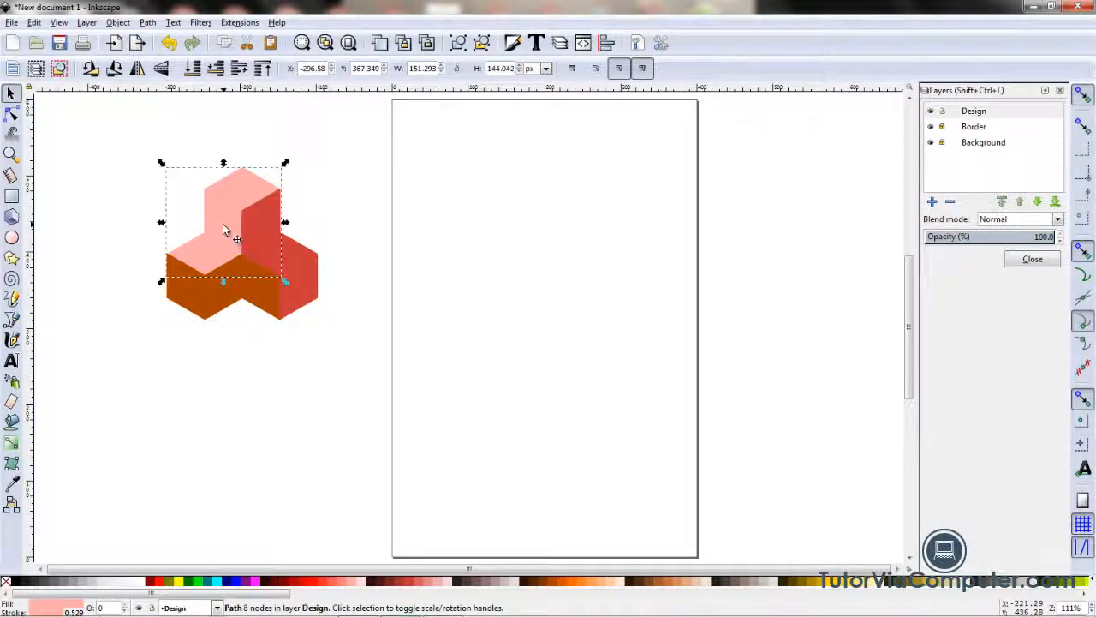
# Step: Select the three interlocking shapes together and group them into one object
pyautogui.click(267, 398)
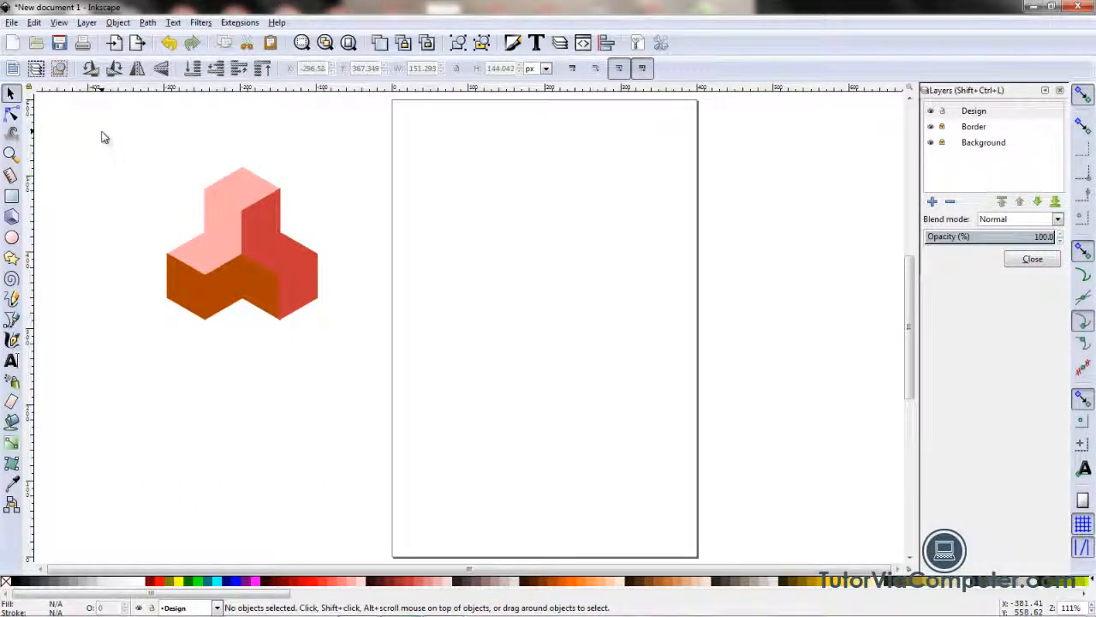
pyautogui.moveTo(101, 131); pyautogui.dragTo(364, 415)
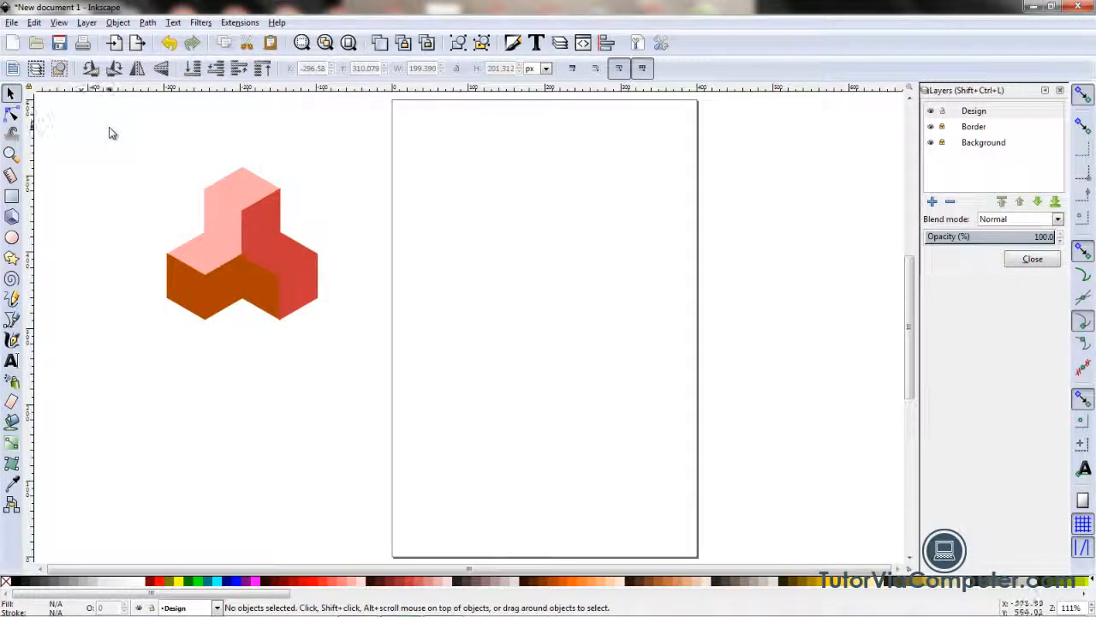
pyautogui.moveTo(109, 132); pyautogui.dragTo(372, 404)
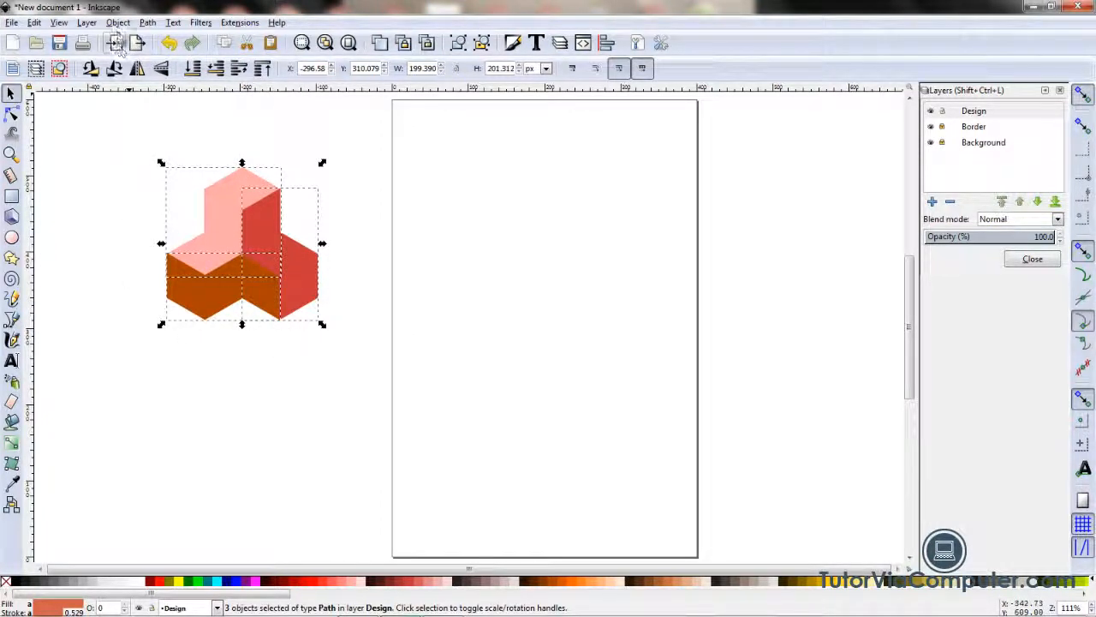
pyautogui.click(118, 22)
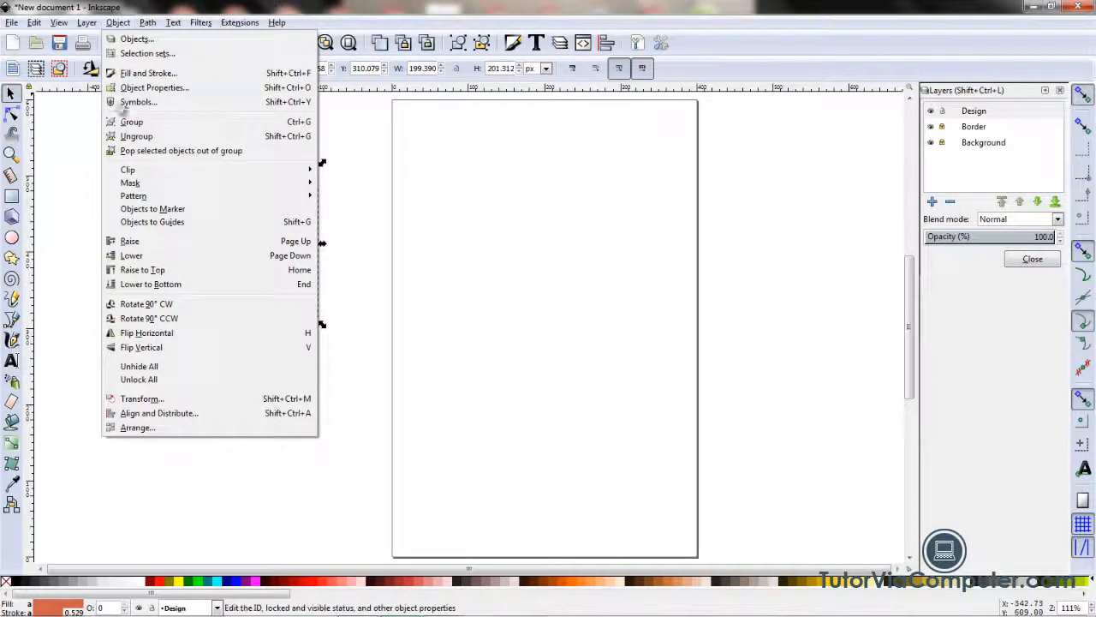
pyautogui.click(128, 122)
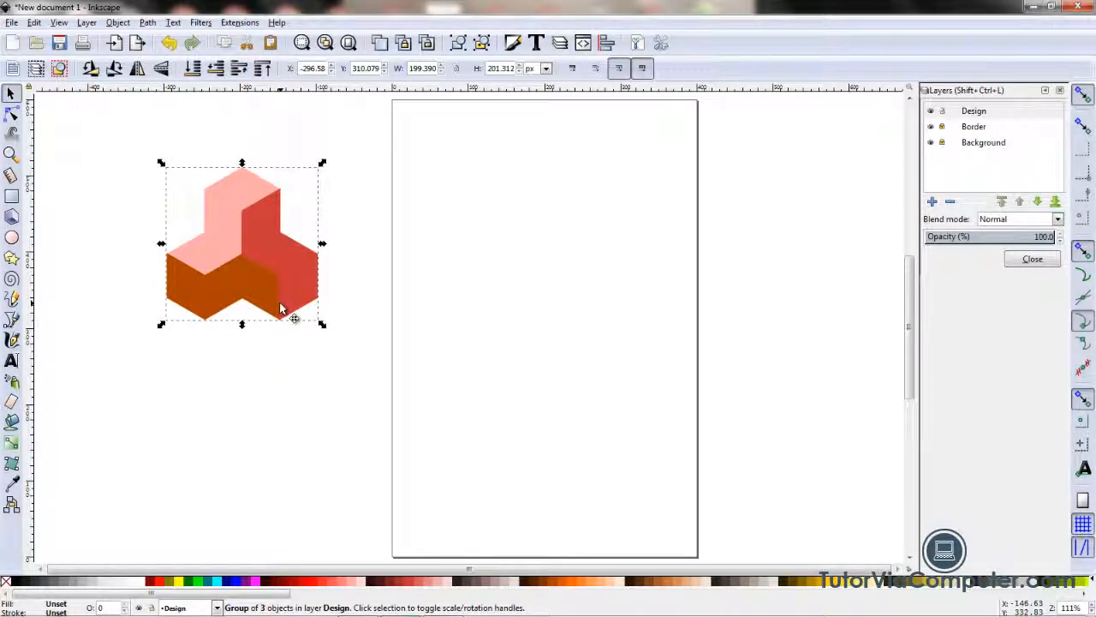
# Step: Move the group onto the upper part of the page and scale it down proportionally to about 144 px wide
pyautogui.moveTo(280, 308); pyautogui.dragTo(579, 277)
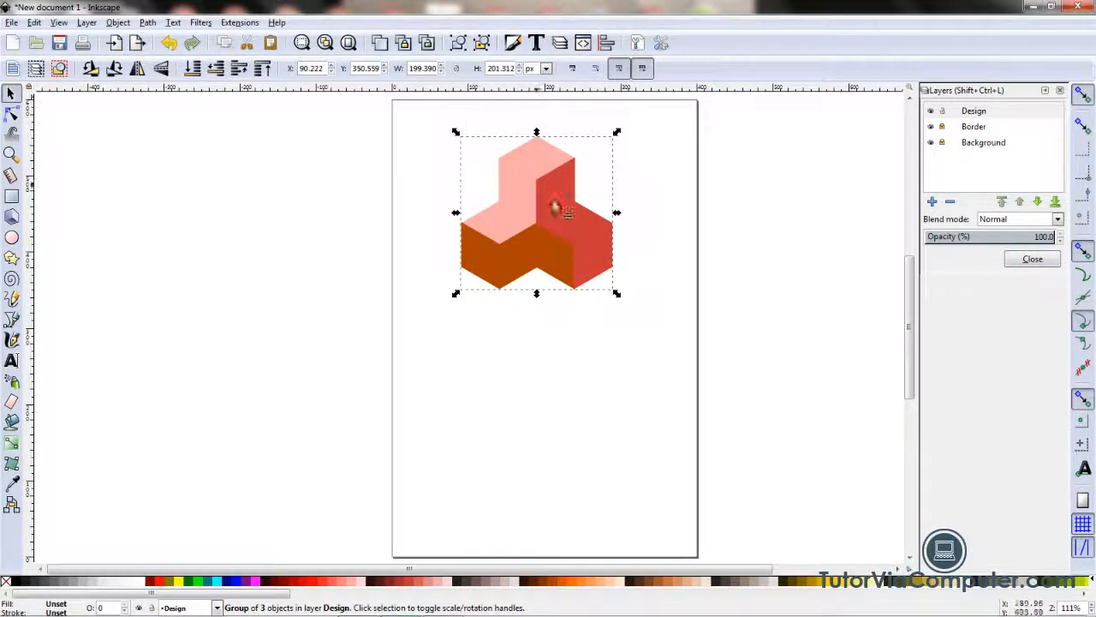
pyautogui.click(457, 68)
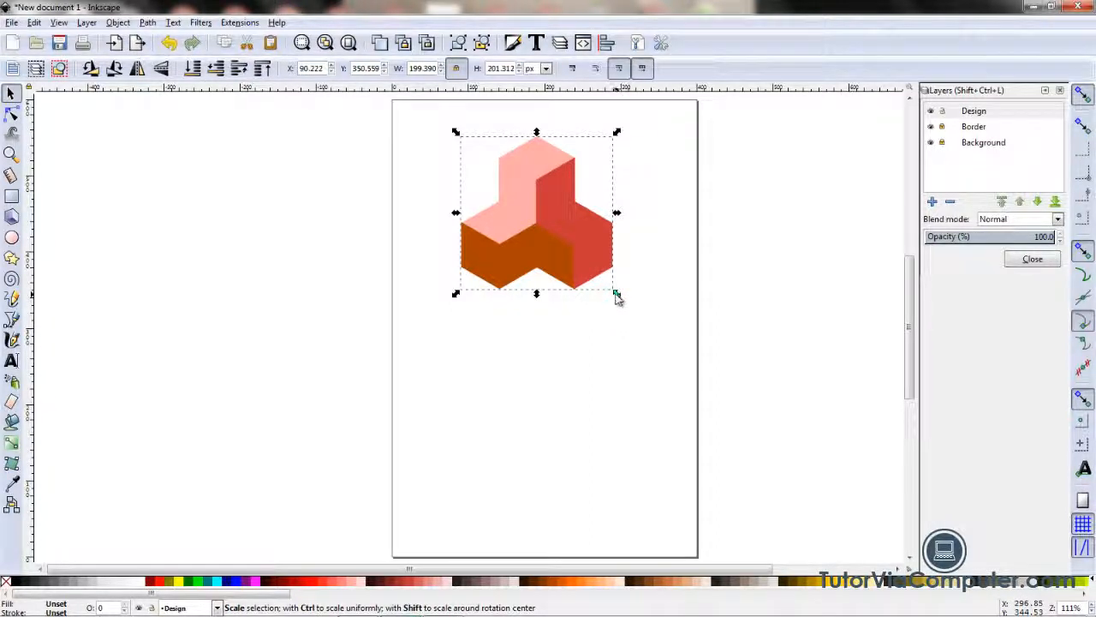
pyautogui.moveTo(616, 297); pyautogui.dragTo(567, 251)
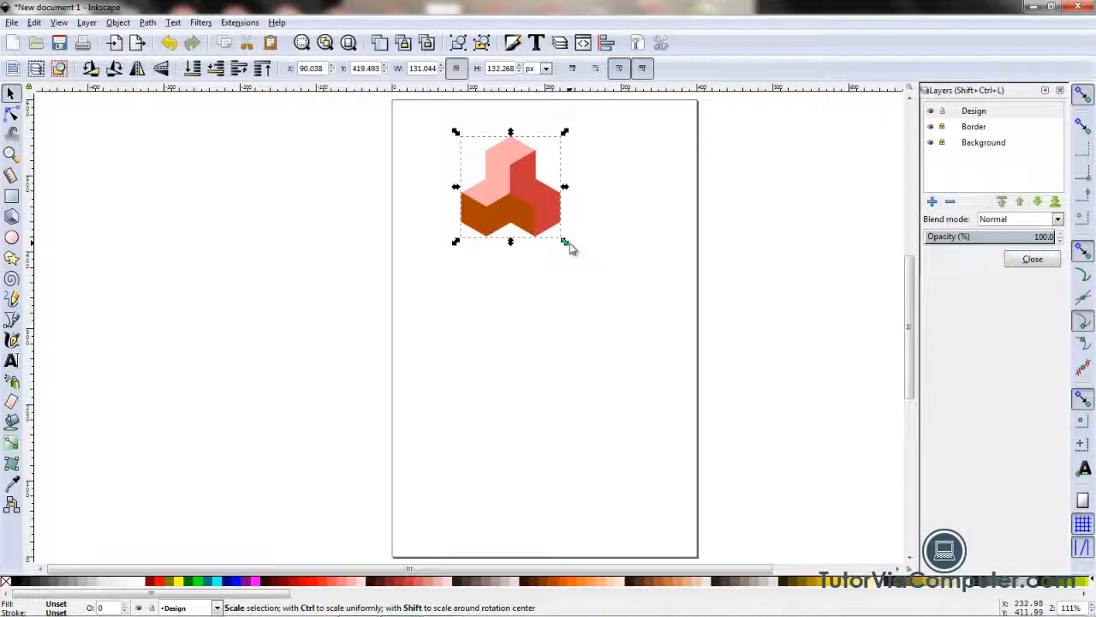
pyautogui.moveTo(569, 247)
pyautogui.mouseDown()
pyautogui.moveTo(582, 257)
pyautogui.moveTo(581, 242)
pyautogui.mouseUp()
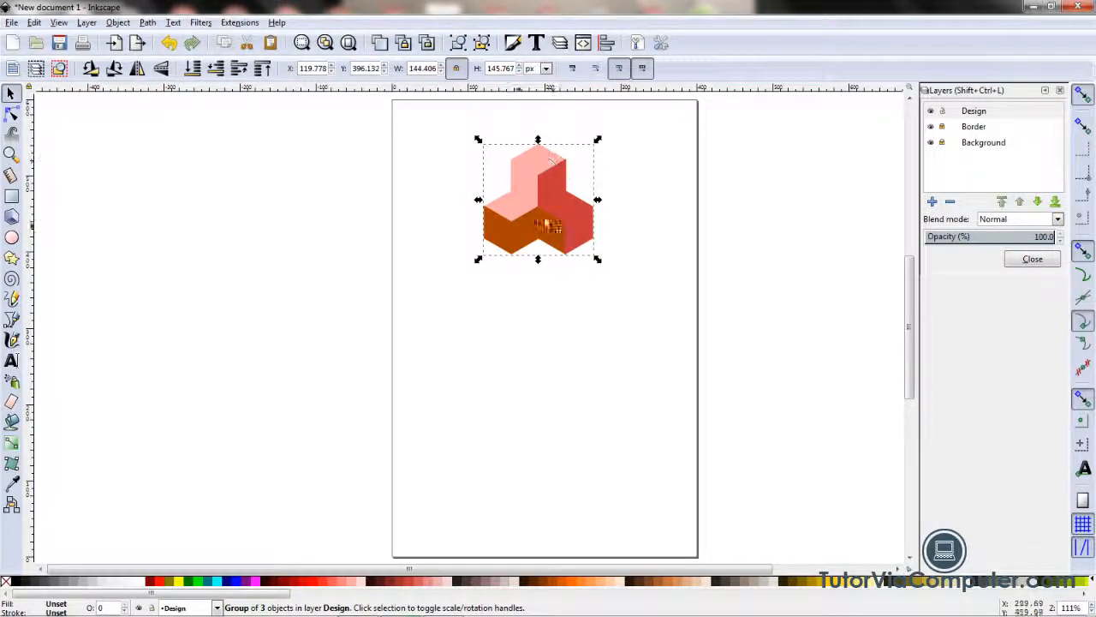
# Step: Duplicate the grouped figure and move the copy straight down, about 211 px below the original
pyautogui.click(380, 47)
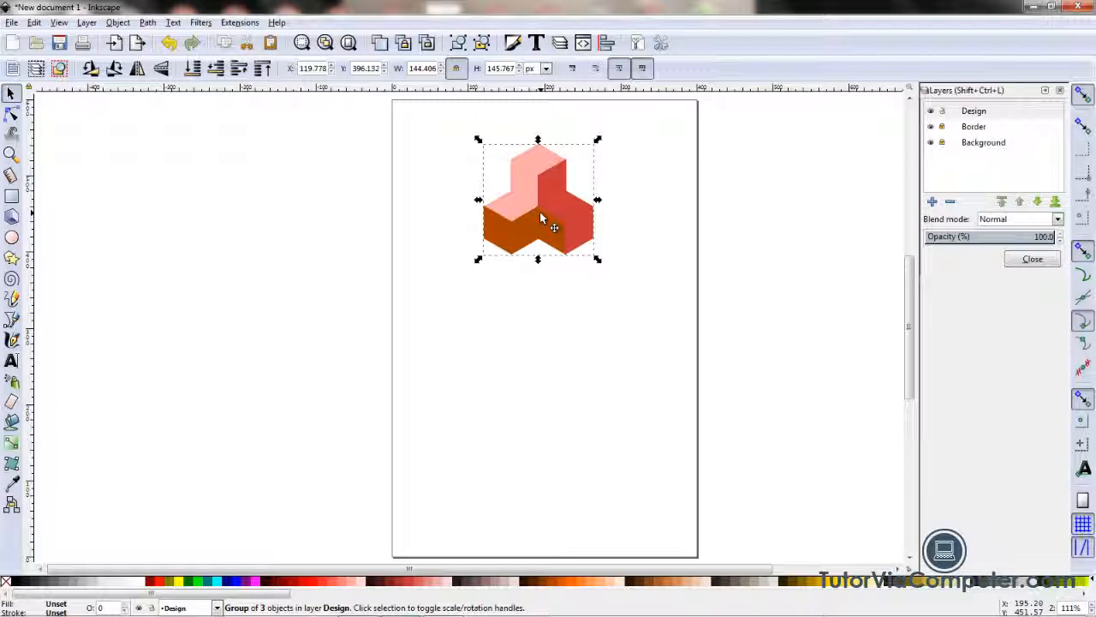
pyautogui.moveTo(540, 211); pyautogui.dragTo(606, 382)
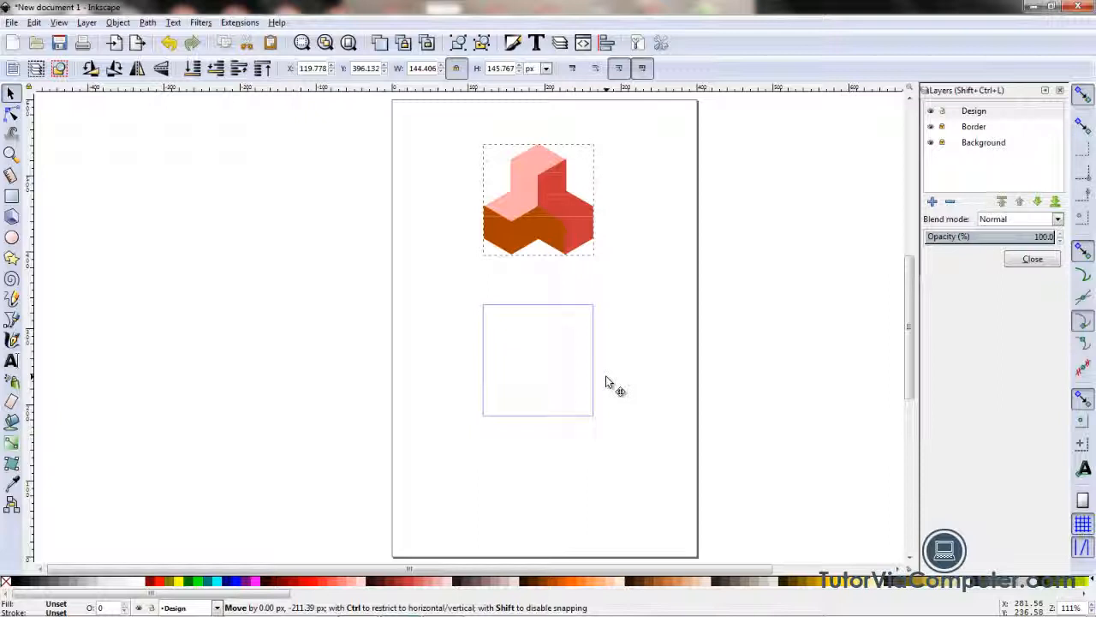
pyautogui.moveTo(605, 382); pyautogui.dragTo(607, 383)
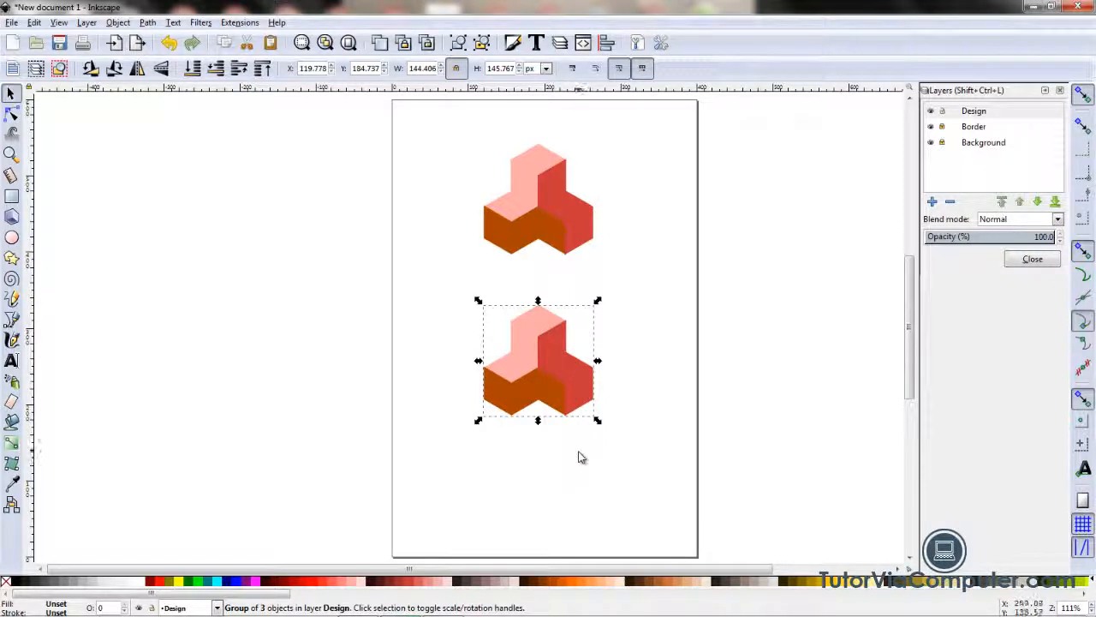
# Step: Duplicate the upper figure again and move this copy straight down to the bottom of the page
pyautogui.click(548, 212)
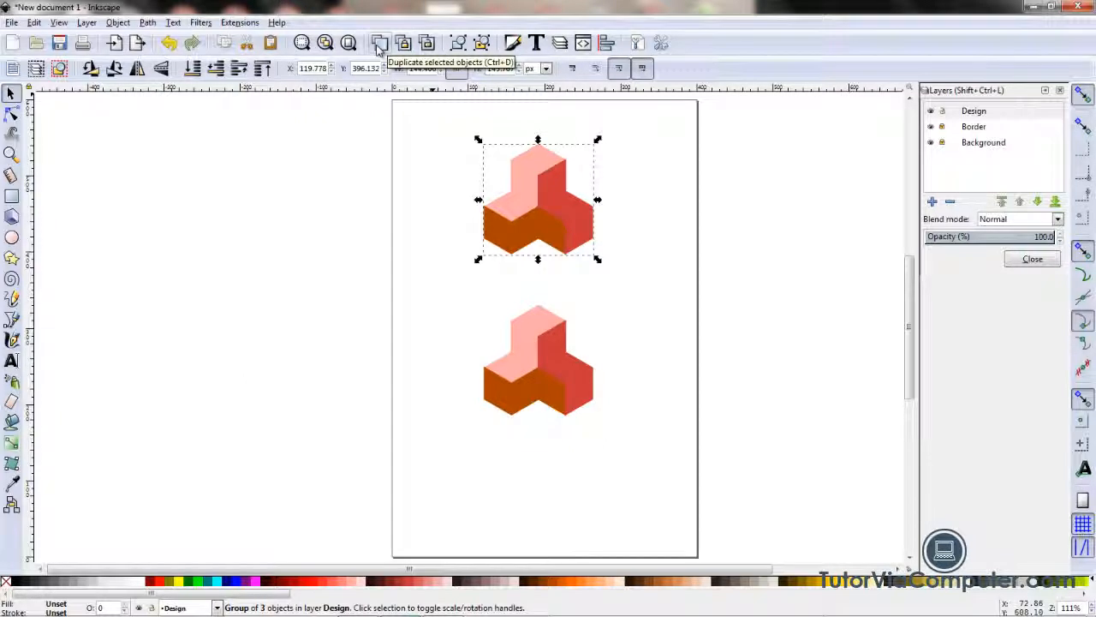
pyautogui.click(380, 49)
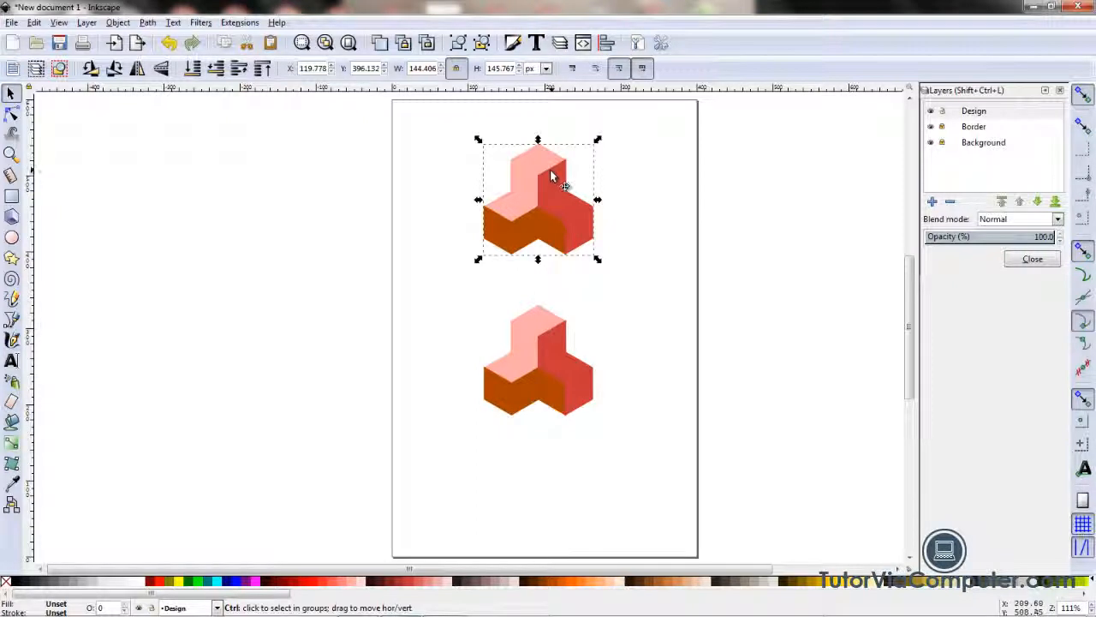
pyautogui.moveTo(560, 174); pyautogui.dragTo(589, 470)
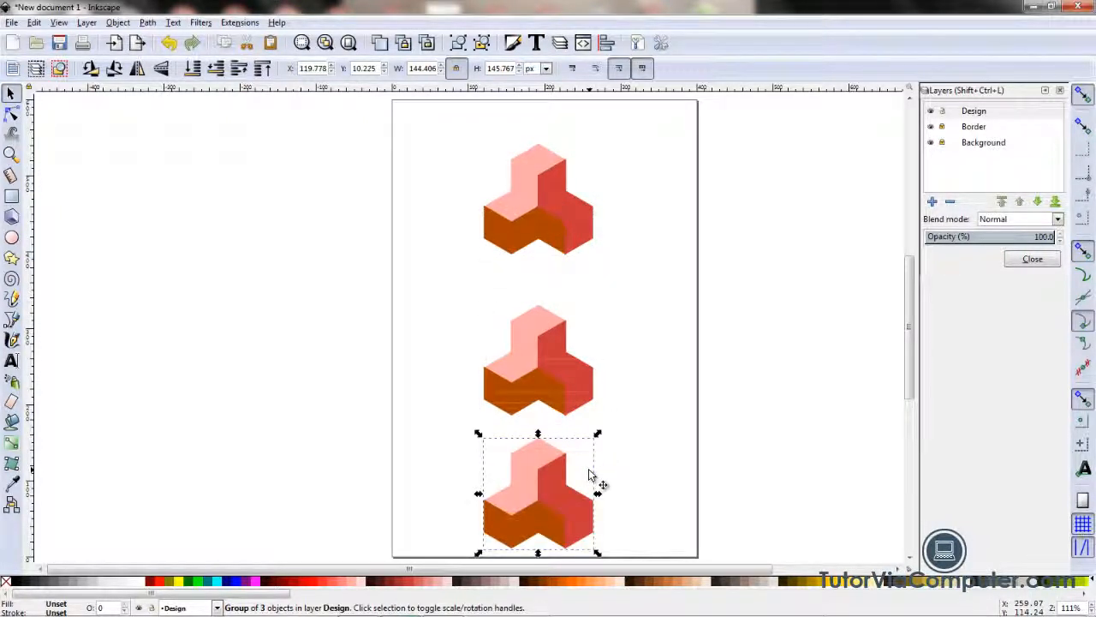
# Step: Shift the middle figure up to about Y 223 px and the bottom figure up to about Y 32 px
pyautogui.click(545, 375)
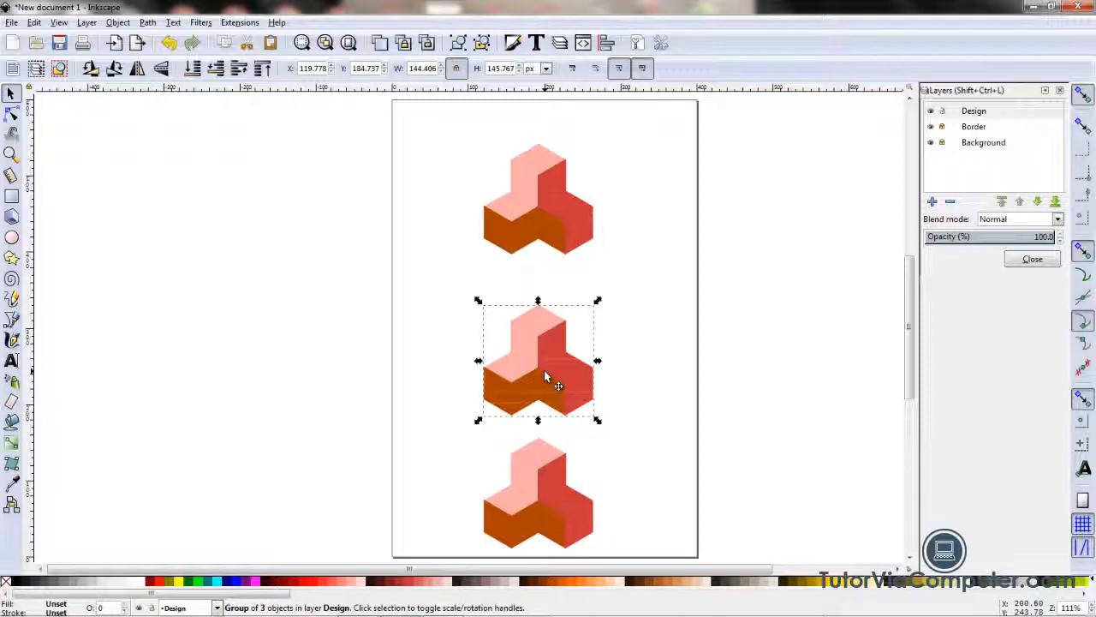
pyautogui.moveTo(546, 375); pyautogui.dragTo(543, 328)
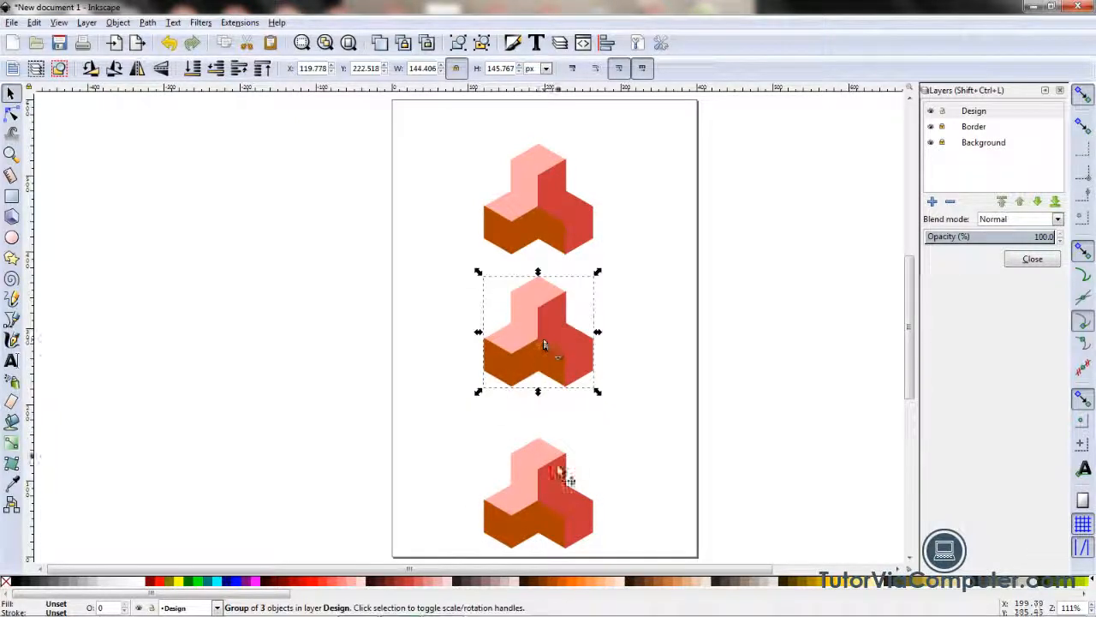
pyautogui.moveTo(552, 501); pyautogui.dragTo(549, 483)
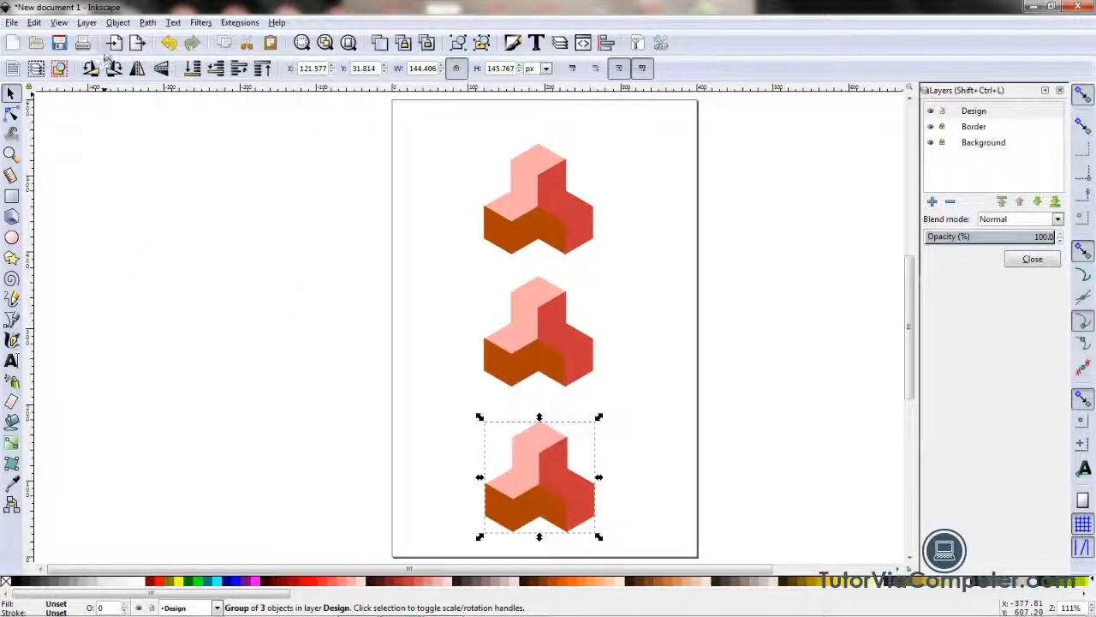
# Step: Select all three figures and distribute them with equal vertical gaps using Align and Distribute
pyautogui.click(118, 24)
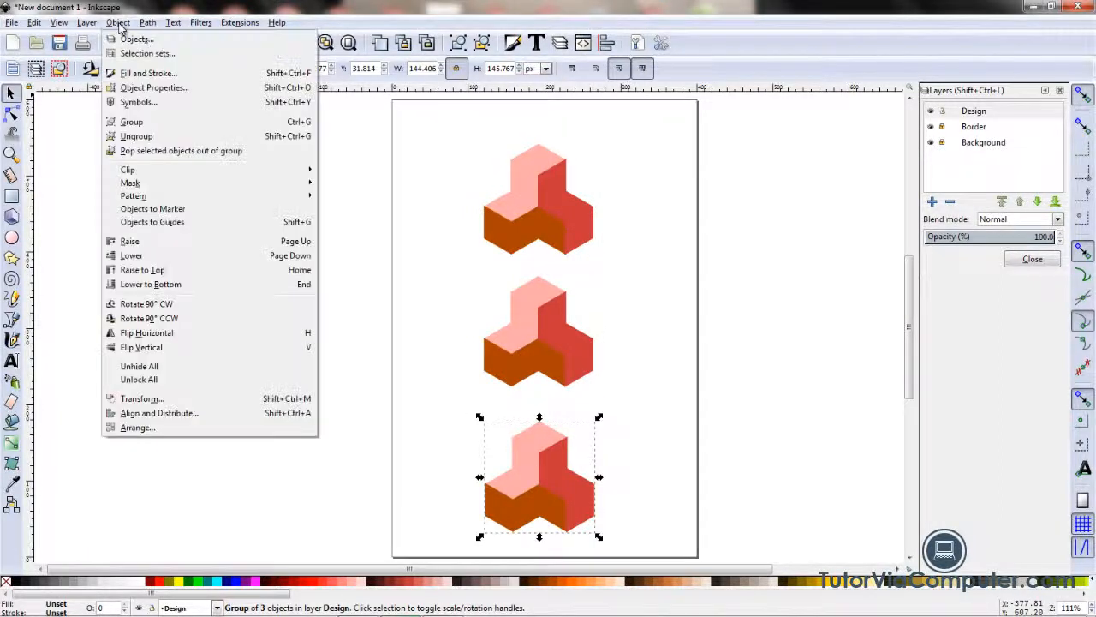
pyautogui.click(175, 416)
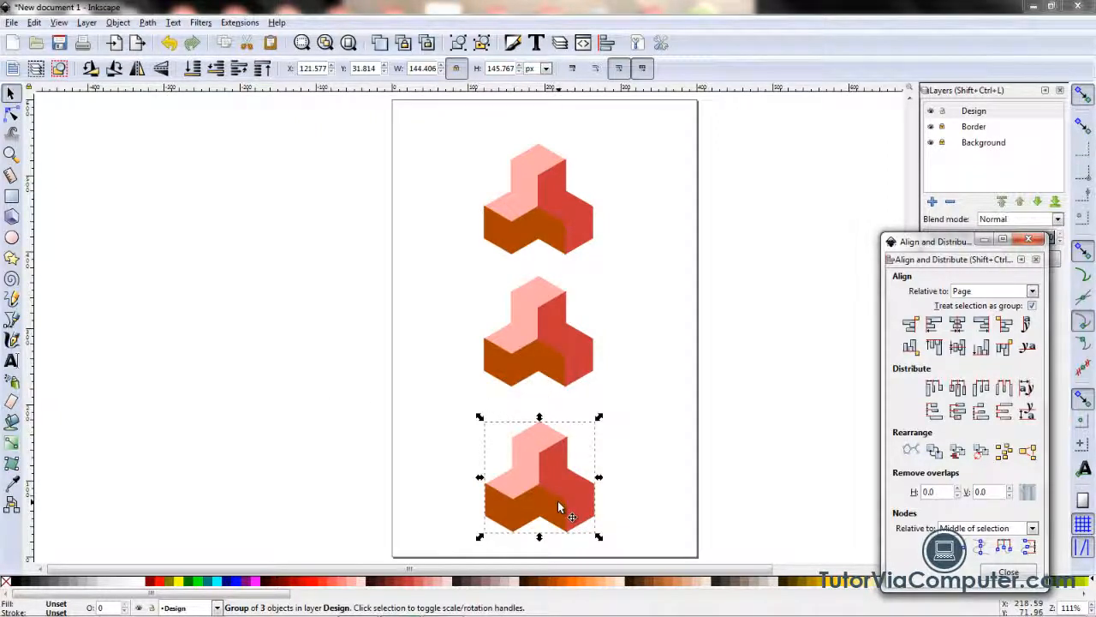
pyautogui.keyDown('shift'); pyautogui.click(563, 345); pyautogui.keyUp('shift')
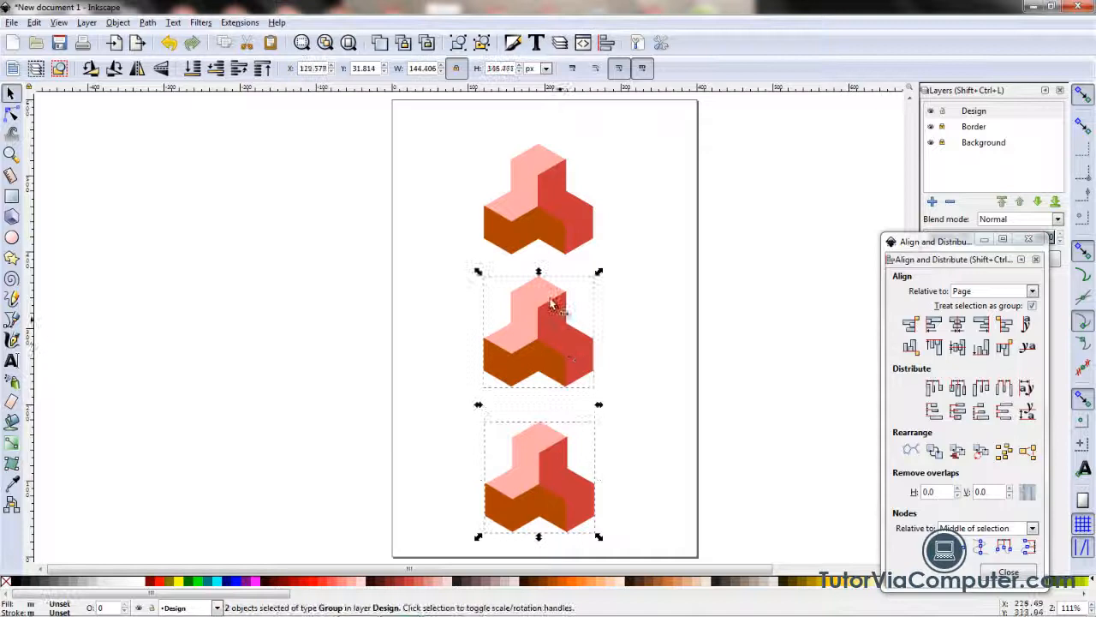
pyautogui.keyDown('shift'); pyautogui.click(512, 213); pyautogui.keyUp('shift')
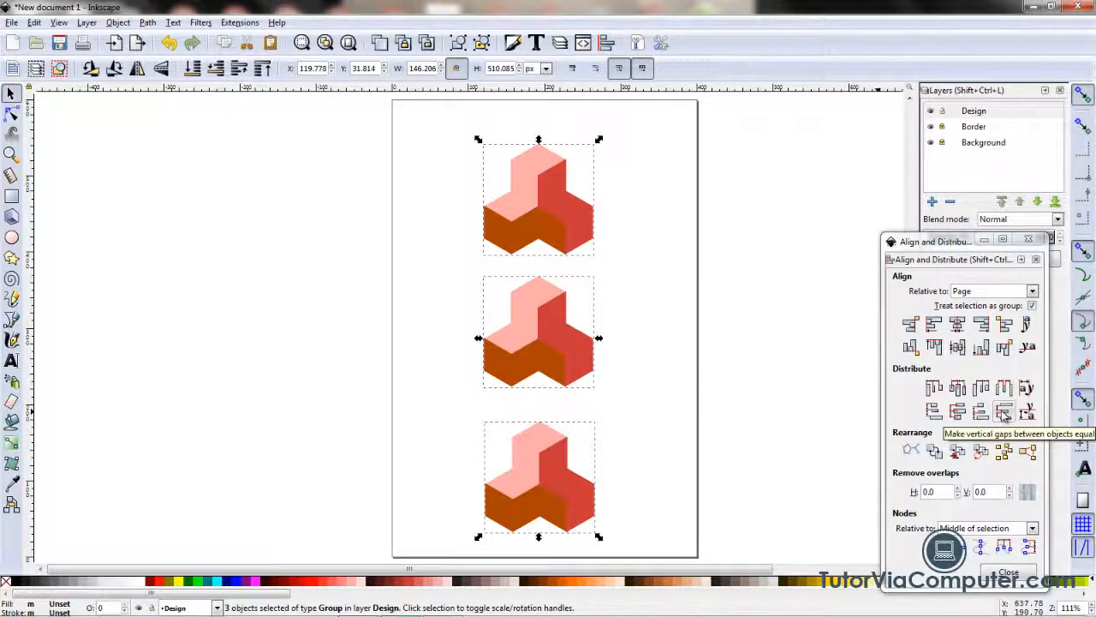
pyautogui.click(1004, 413)
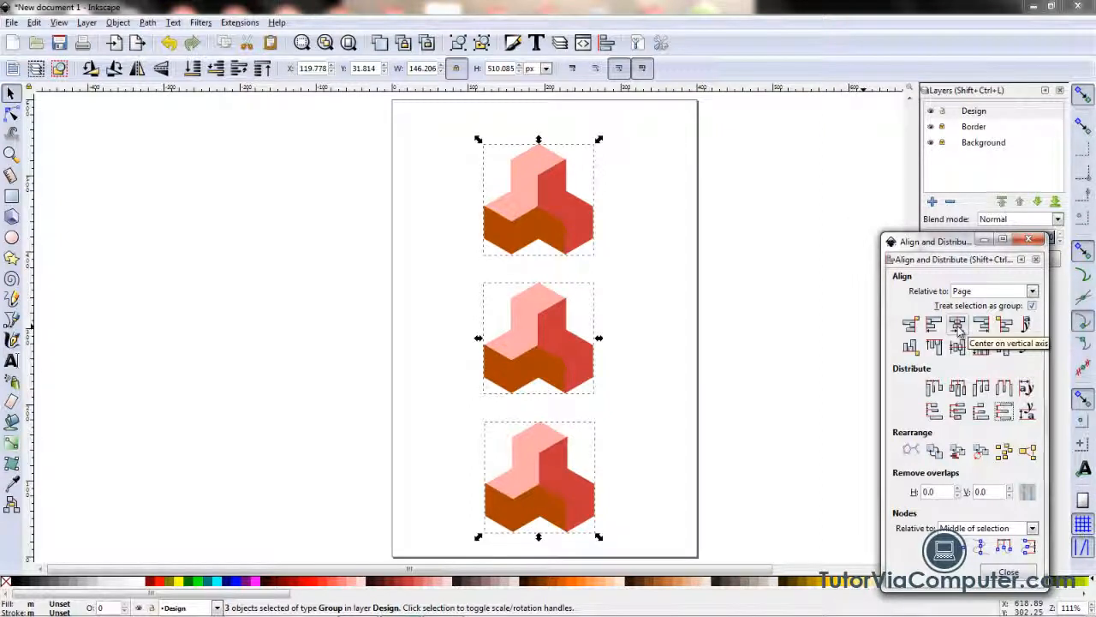
# Step: Center the three figures as a group on the page's vertical and horizontal axes, and deselect them
pyautogui.click(982, 332)
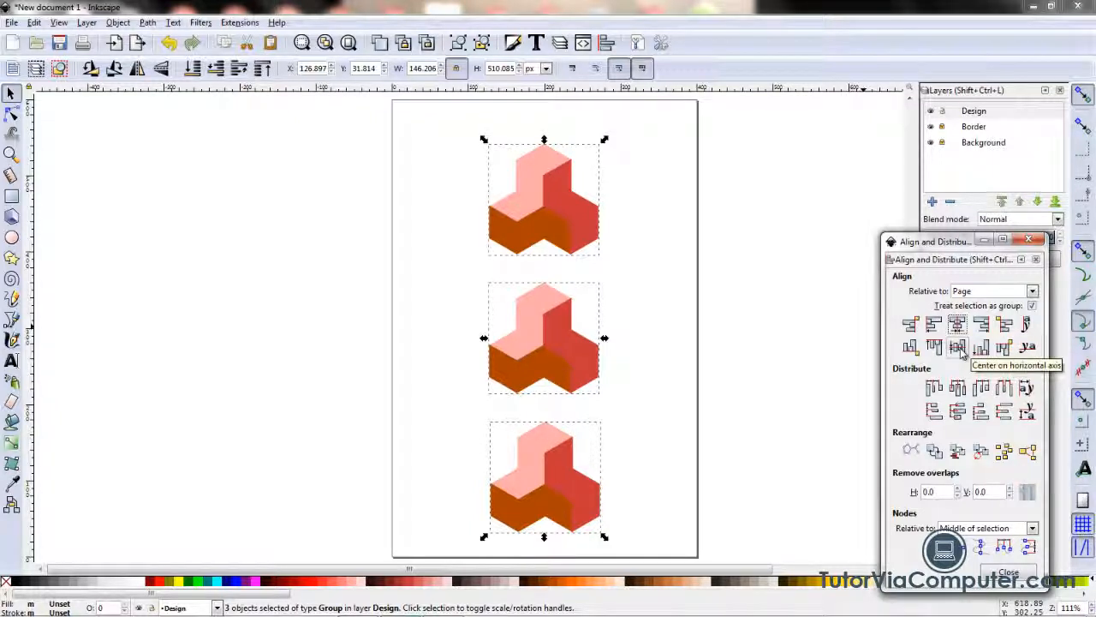
pyautogui.click(957, 347)
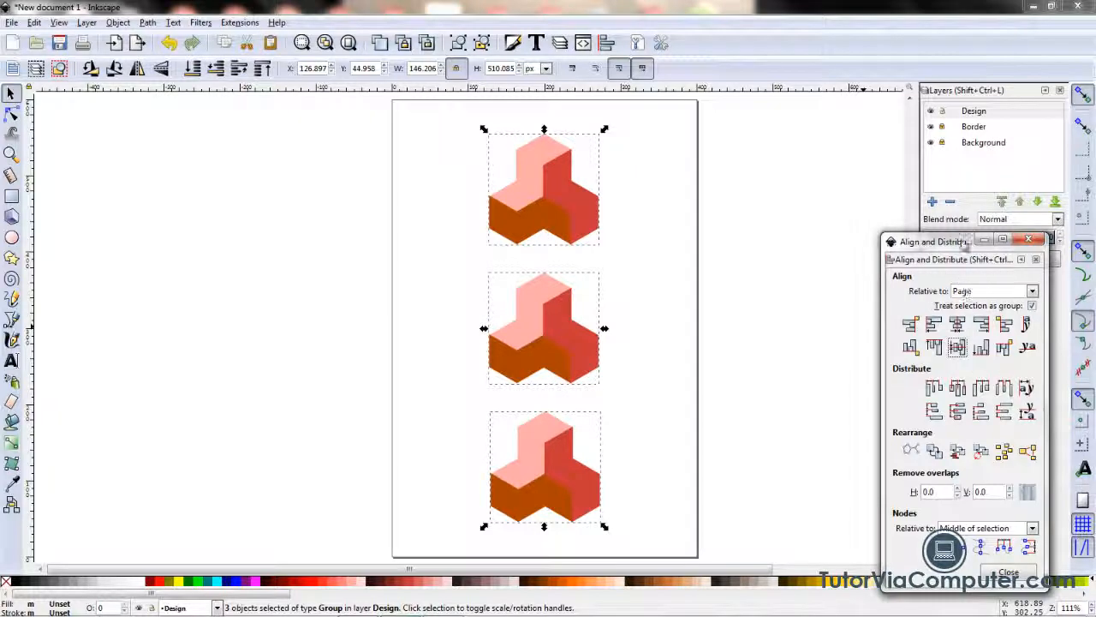
pyautogui.moveTo(962, 248); pyautogui.dragTo(812, 120)
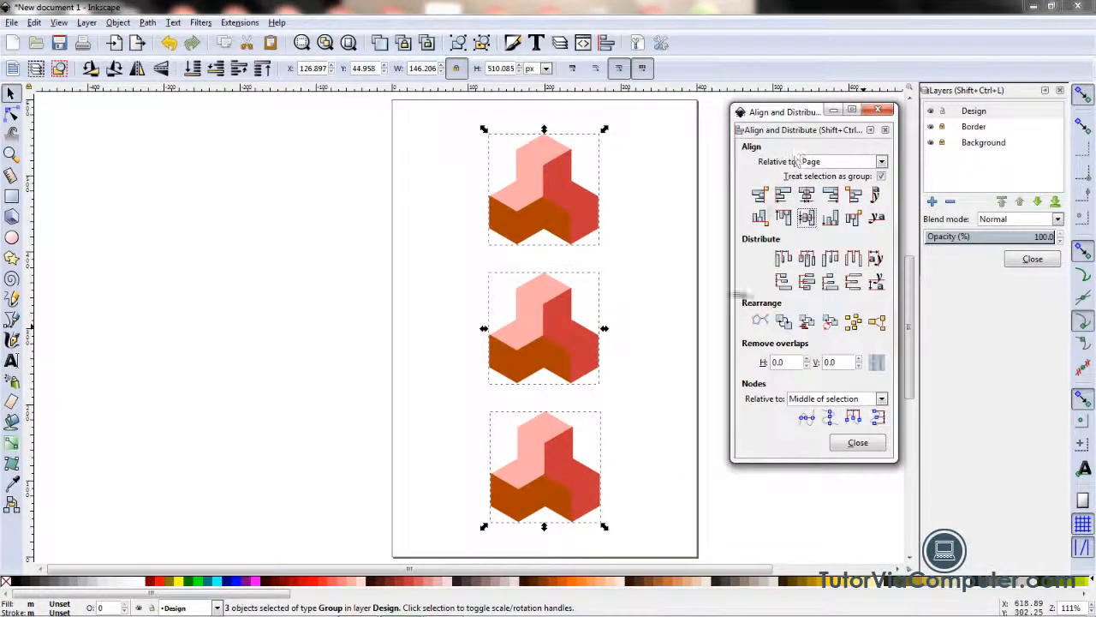
pyautogui.click(677, 395)
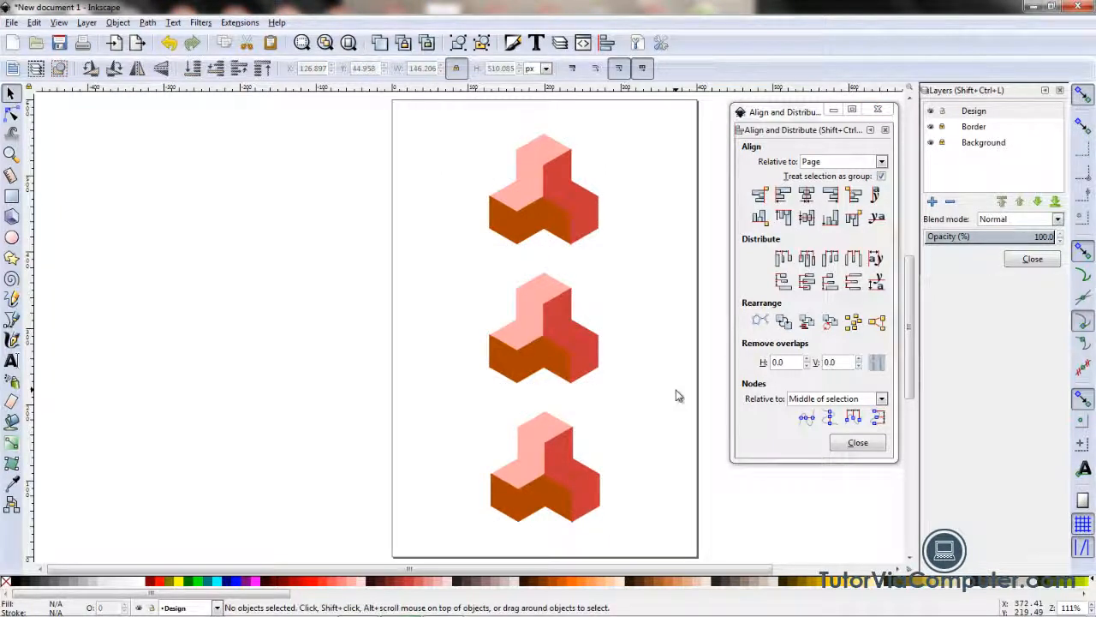
# Step: Unlock the Background layer and draw a 400 x 600 px rectangle on it, snapped to the page border and filled black
pyautogui.click(993, 148)
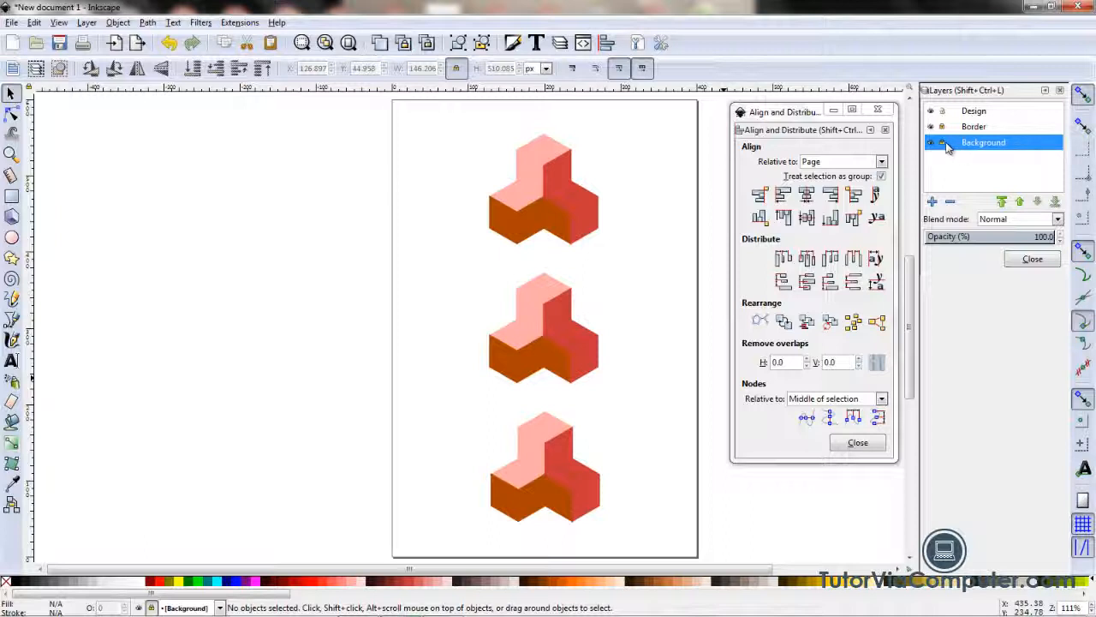
pyautogui.click(942, 143)
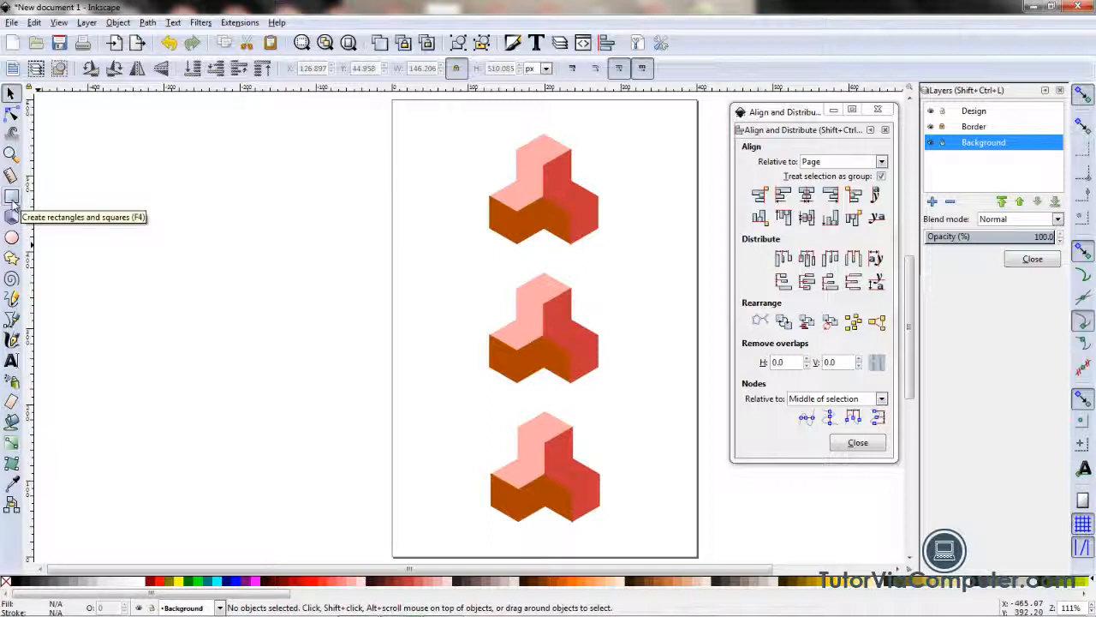
pyautogui.click(12, 202)
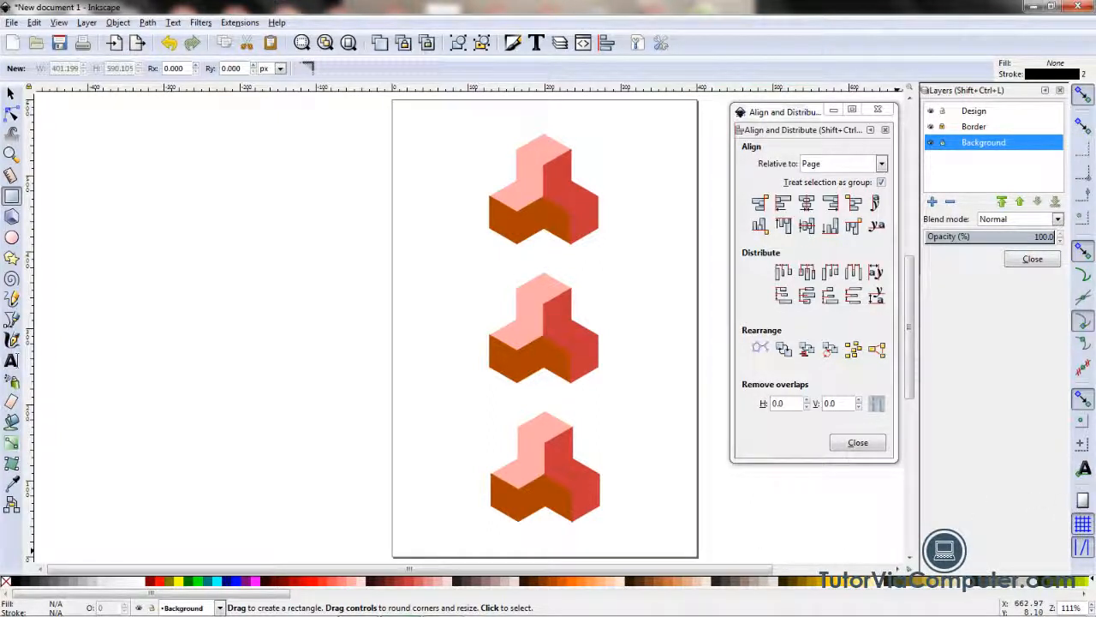
pyautogui.click(1083, 503)
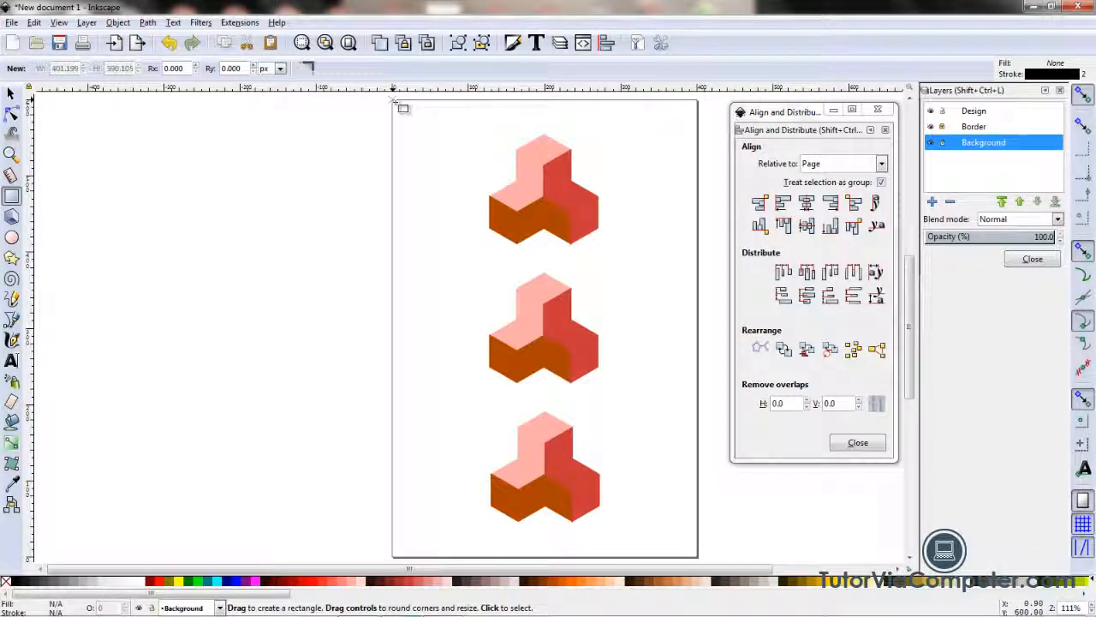
pyautogui.moveTo(393, 101); pyautogui.dragTo(705, 565)
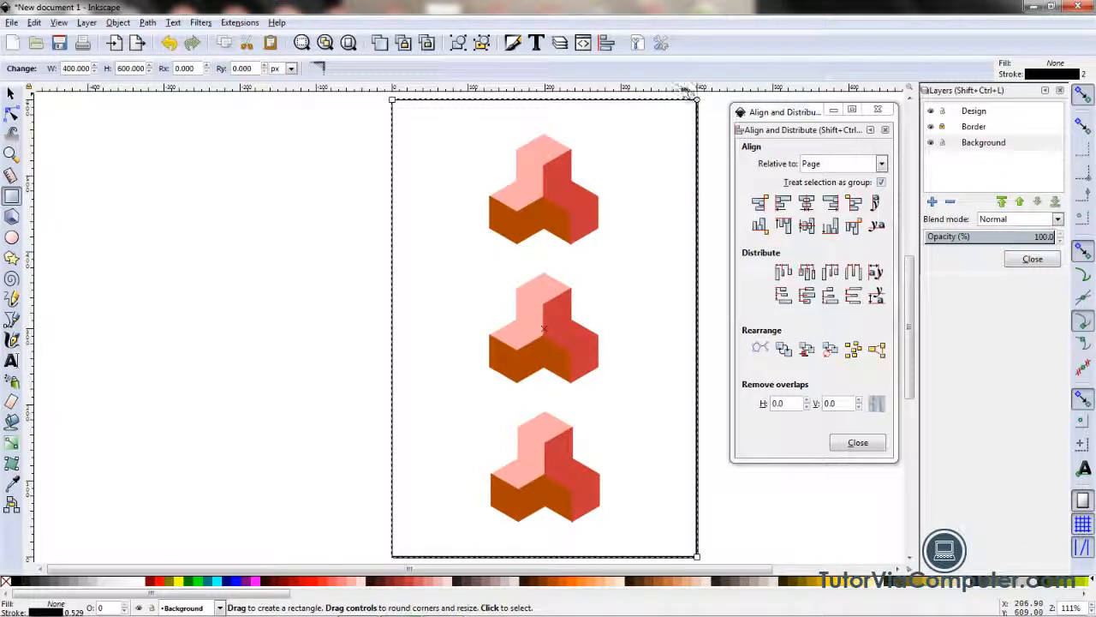
pyautogui.click(18, 585)
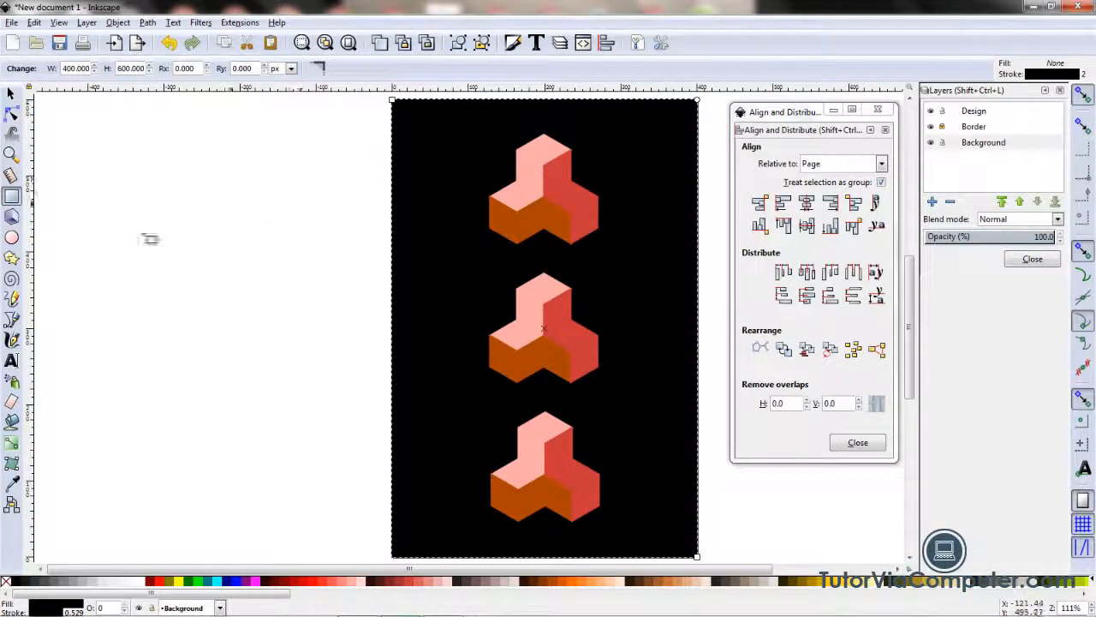
# Step: Make Border the current layer and unlock it
pyautogui.click(987, 133)
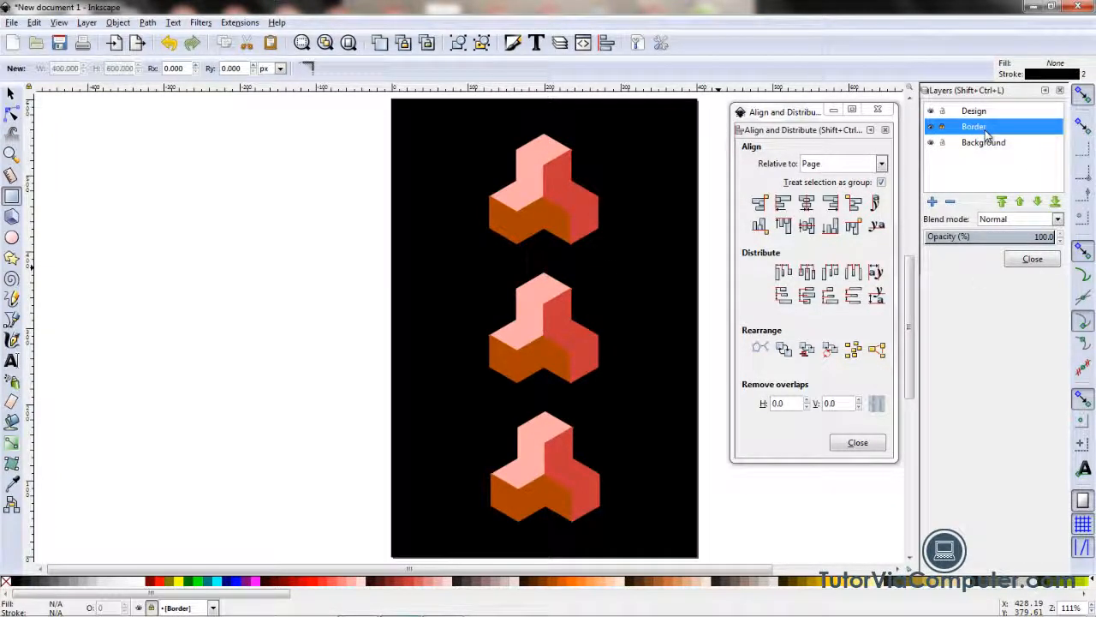
pyautogui.click(942, 127)
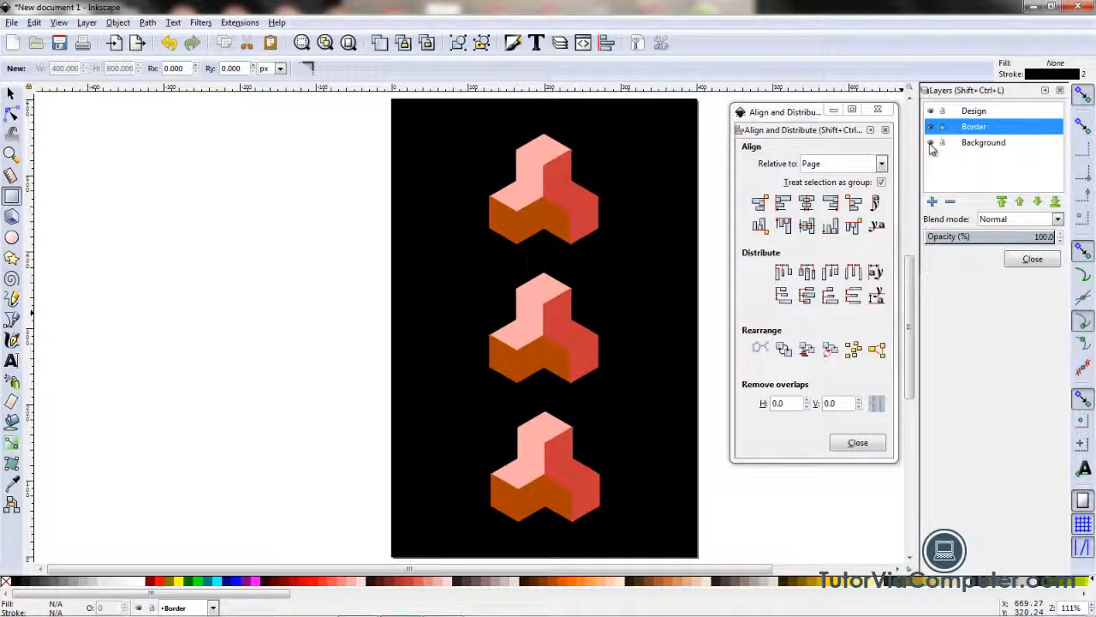
# Step: Hide the Background layer and draw a border rectangle about 364 x 574 px just inside the page edges on the Border layer
pyautogui.click(932, 143)
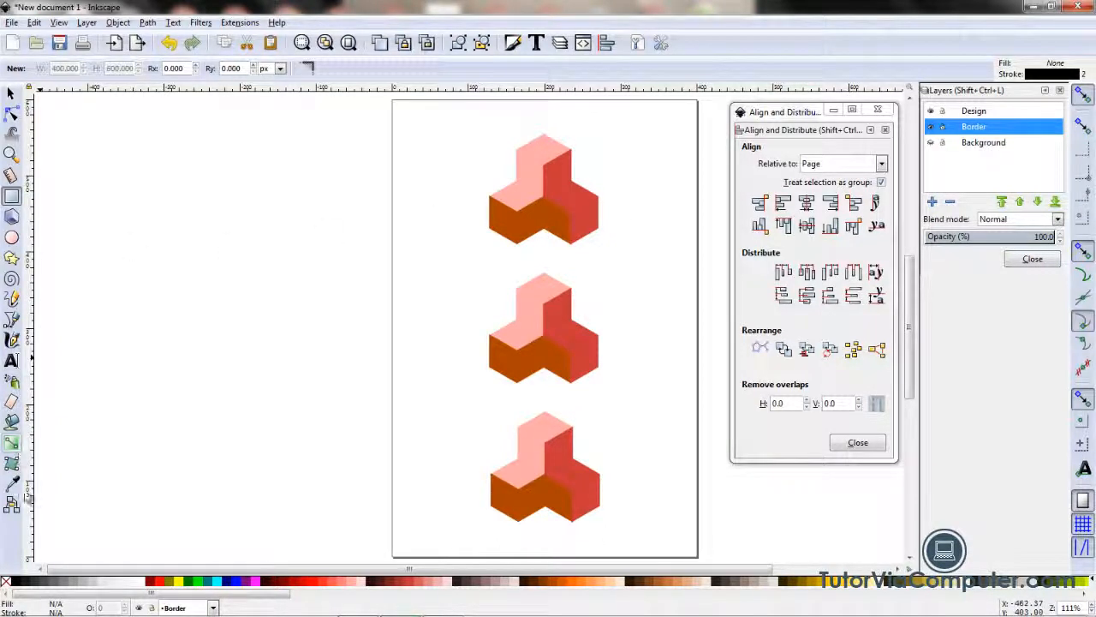
pyautogui.click(14, 198)
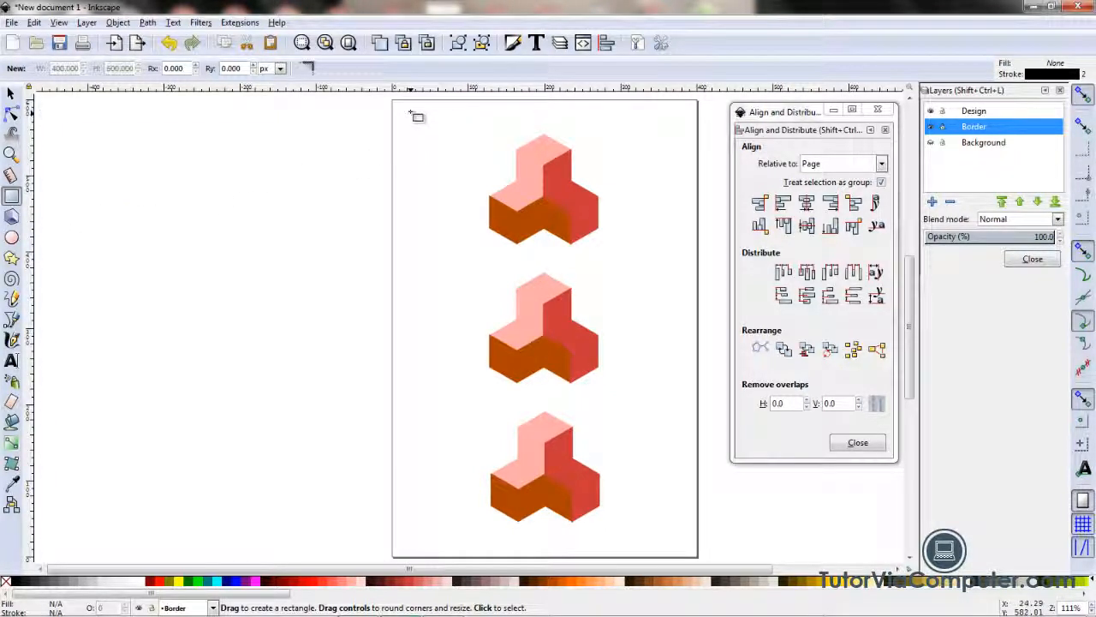
pyautogui.moveTo(408, 110); pyautogui.dragTo(691, 553)
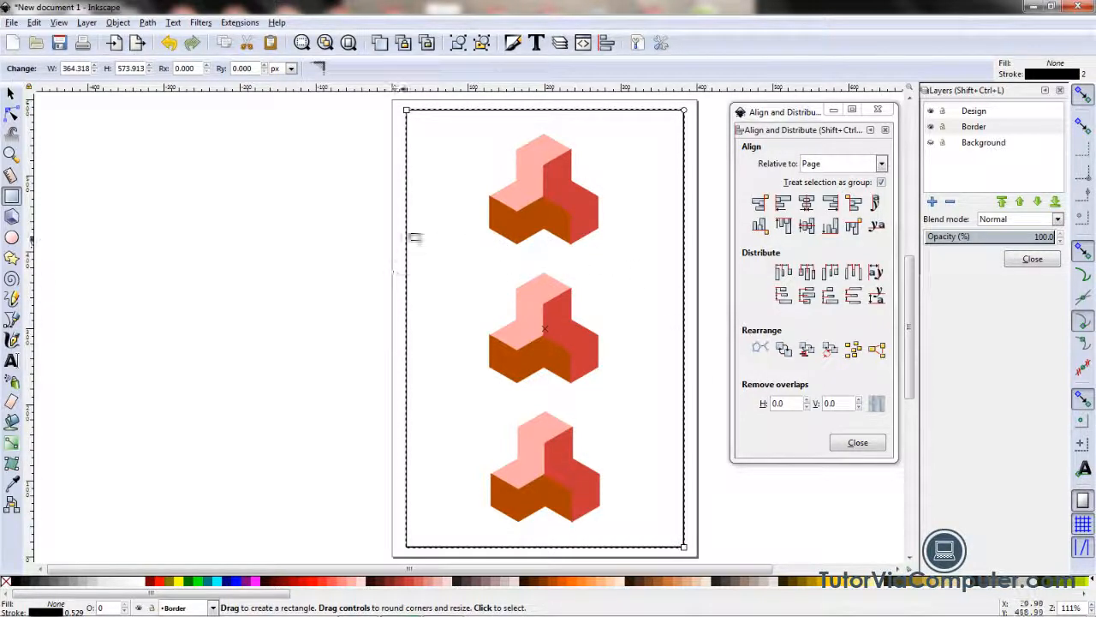
# Step: Center the border rectangle on the page's vertical and horizontal axes, and deselect it
pyautogui.click(807, 210)
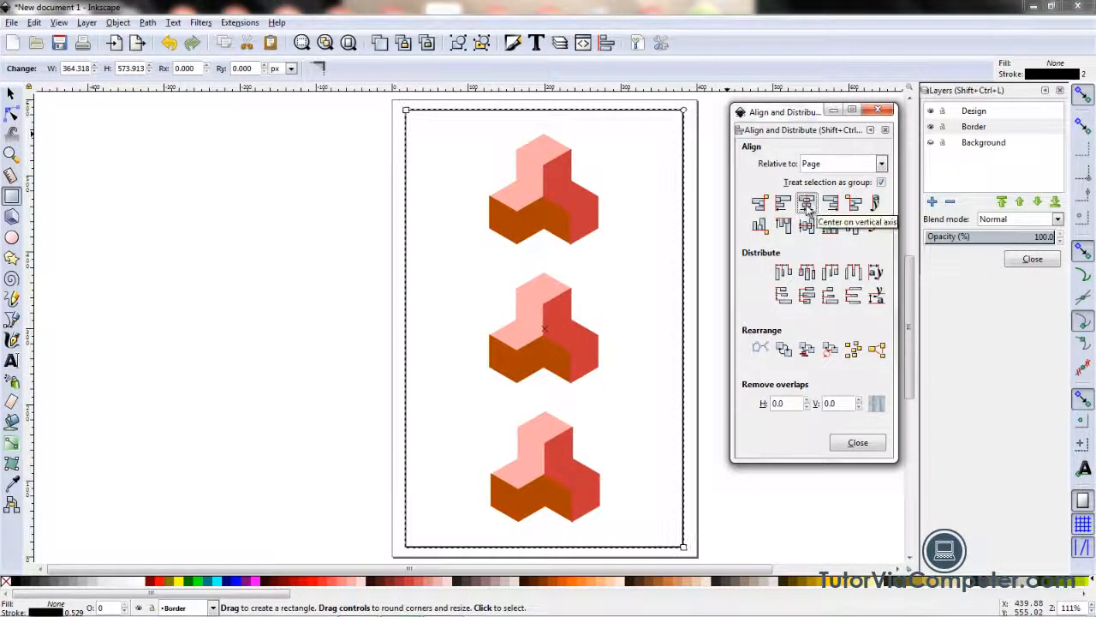
pyautogui.click(812, 233)
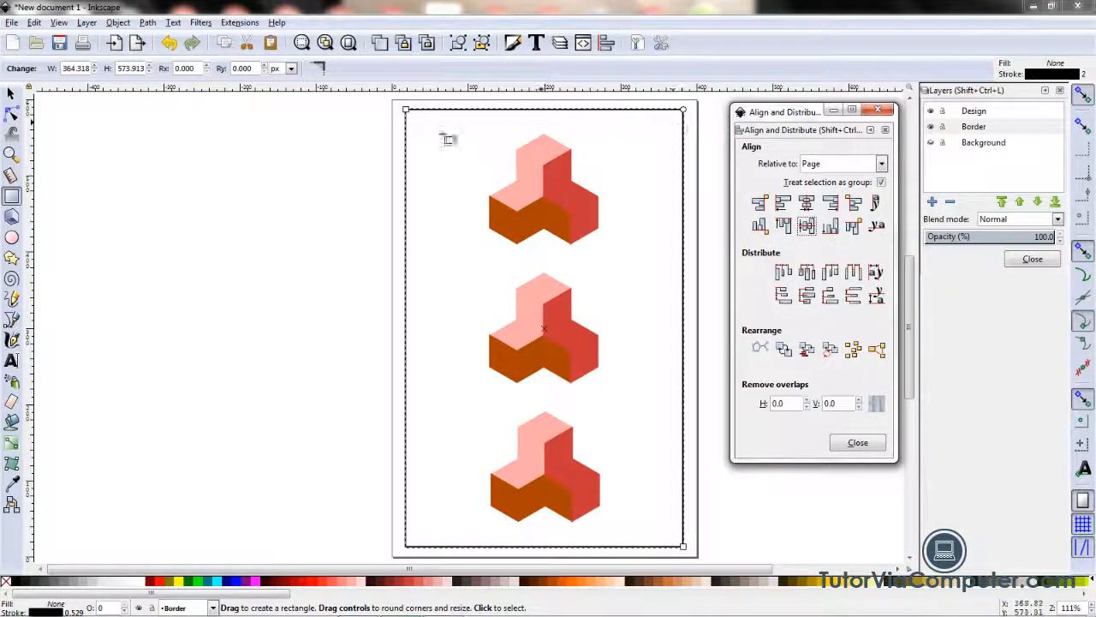
pyautogui.click(11, 93)
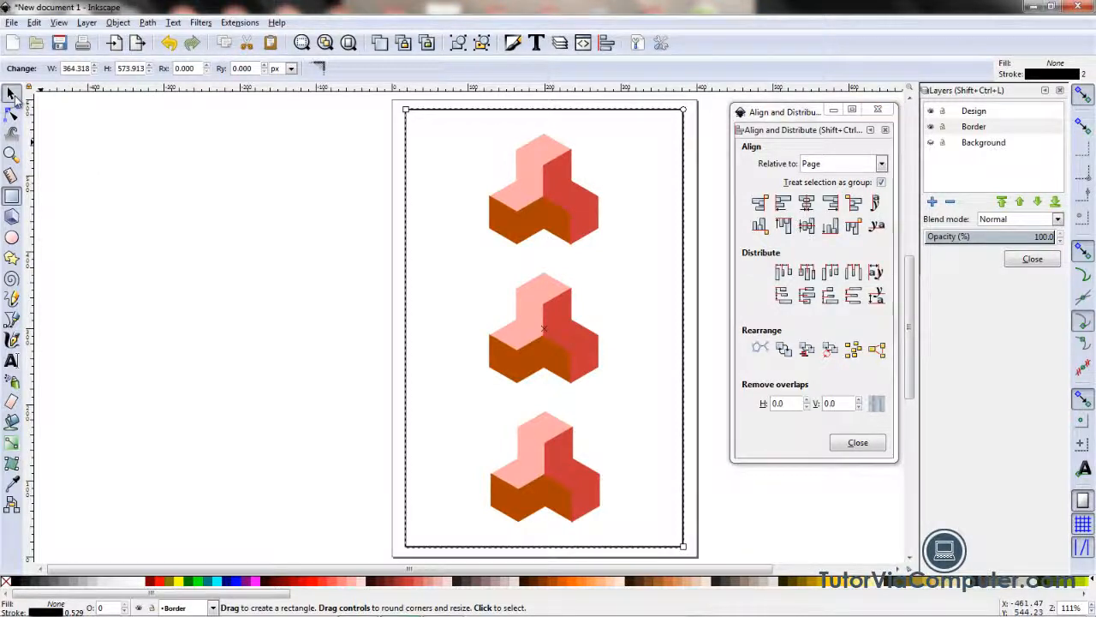
pyautogui.click(205, 178)
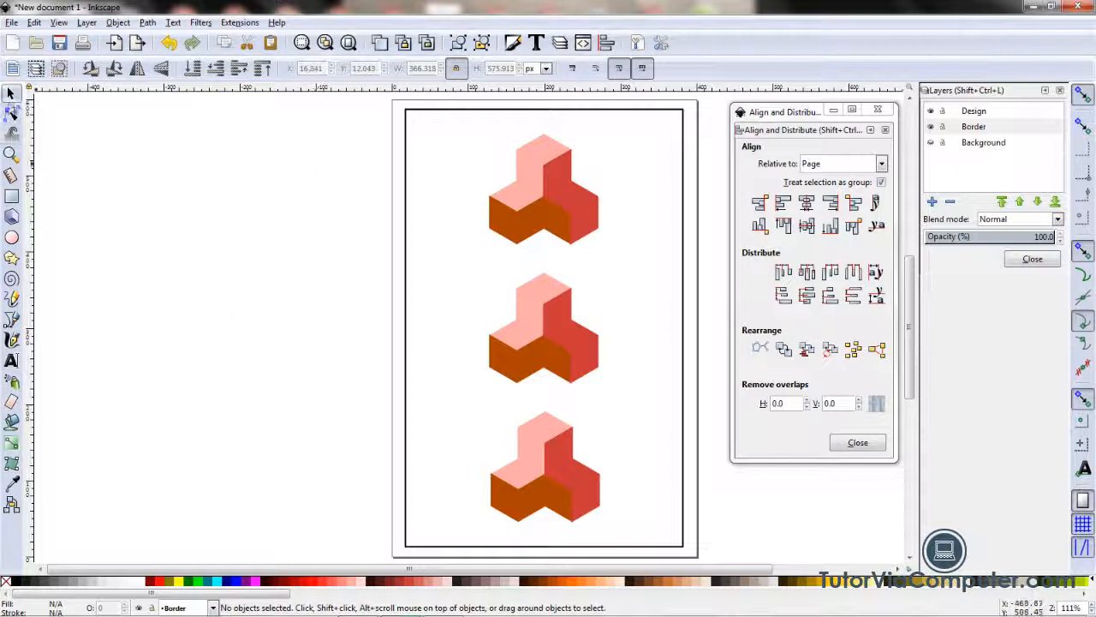
# Step: Set the border rectangle's stroke color to white and deselect it
pyautogui.click(408, 239)
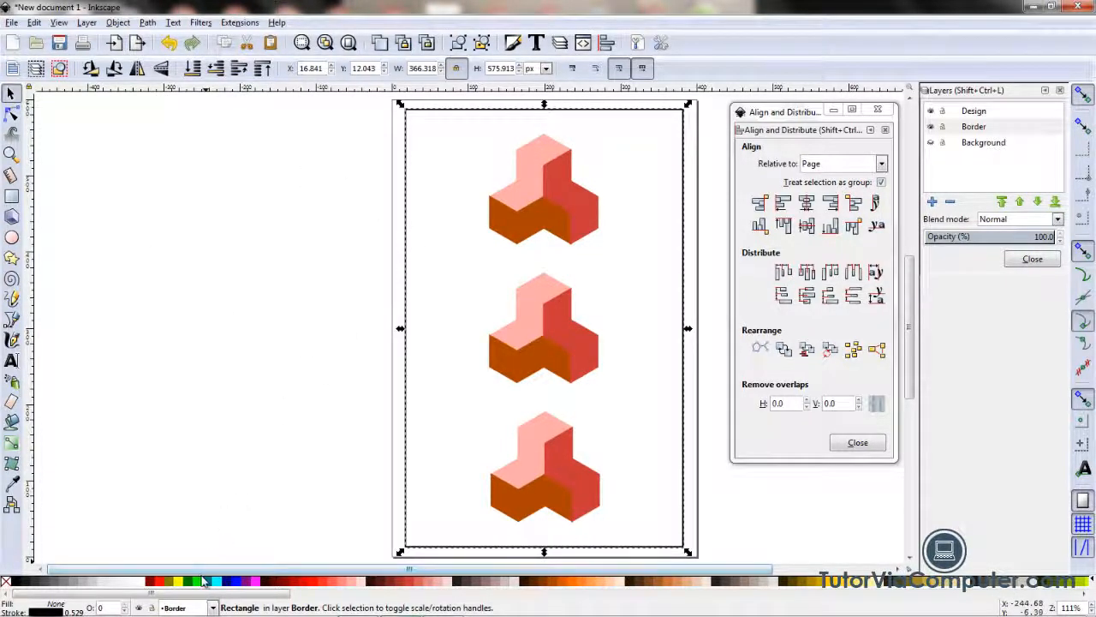
pyautogui.keyDown('shift'); pyautogui.click(142, 585); pyautogui.keyUp('shift')
pyautogui.click(175, 443)
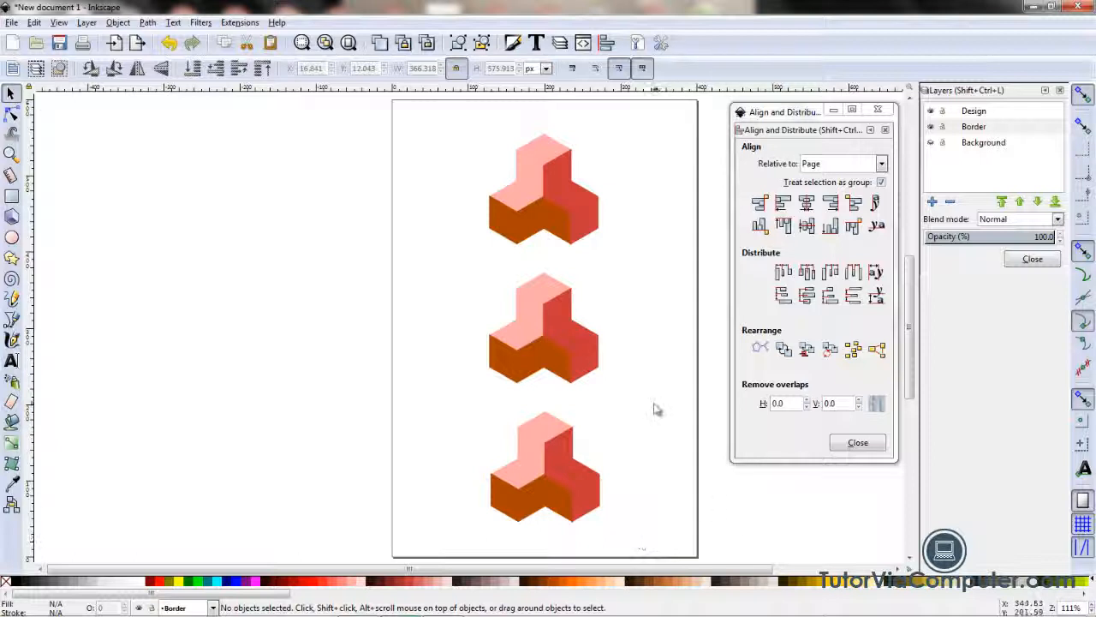
# Step: Turn on the checkerboard background in the document's page properties
pyautogui.click(12, 22)
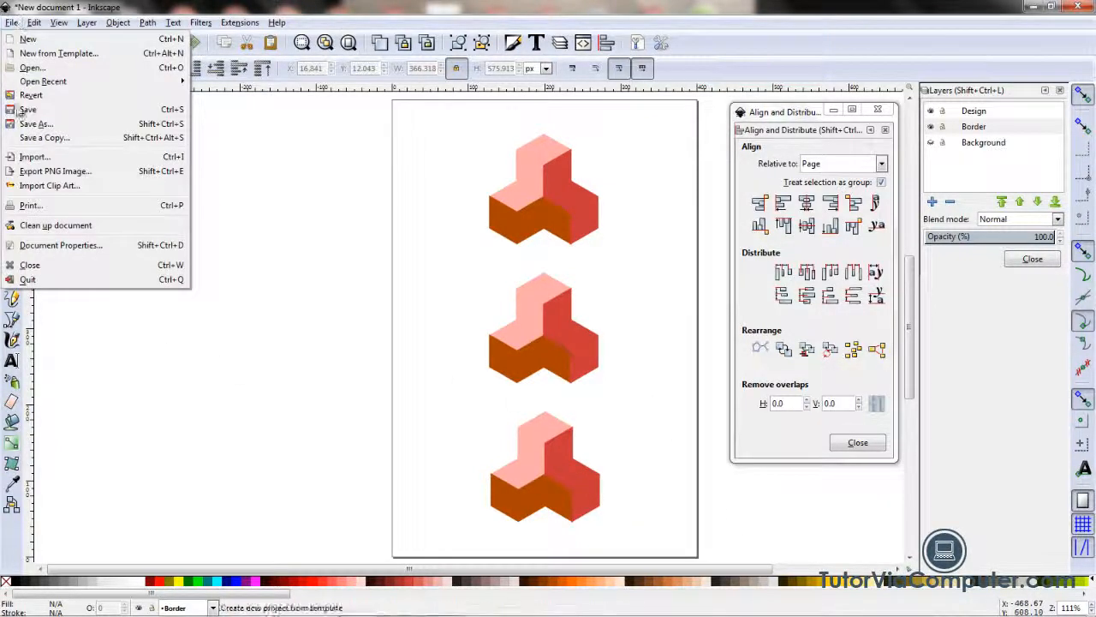
pyautogui.click(40, 247)
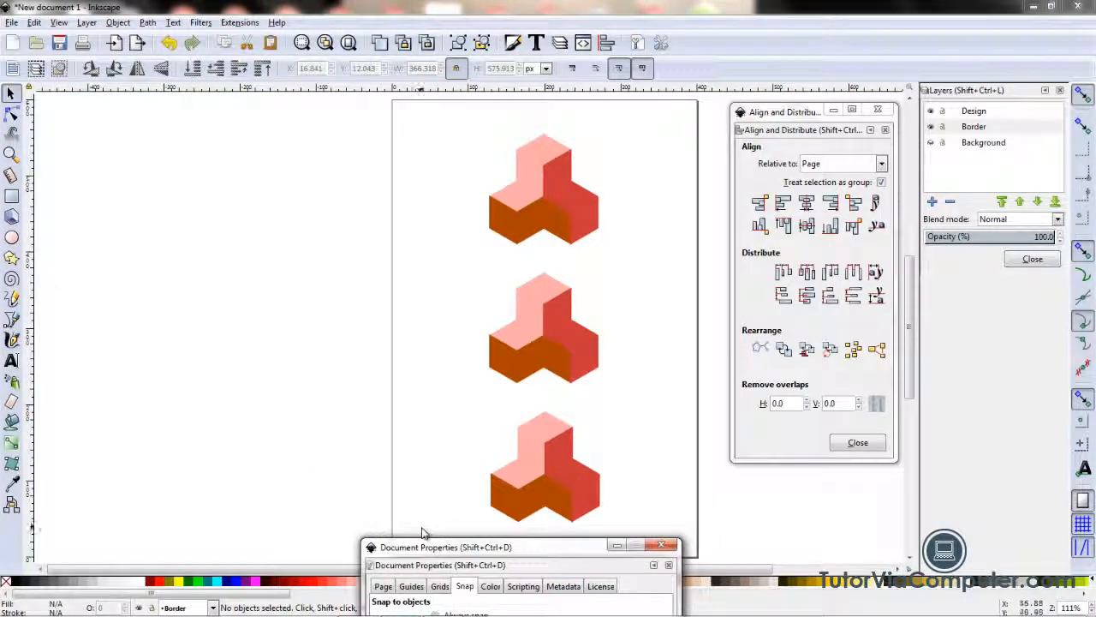
pyautogui.moveTo(433, 546); pyautogui.dragTo(156, 73)
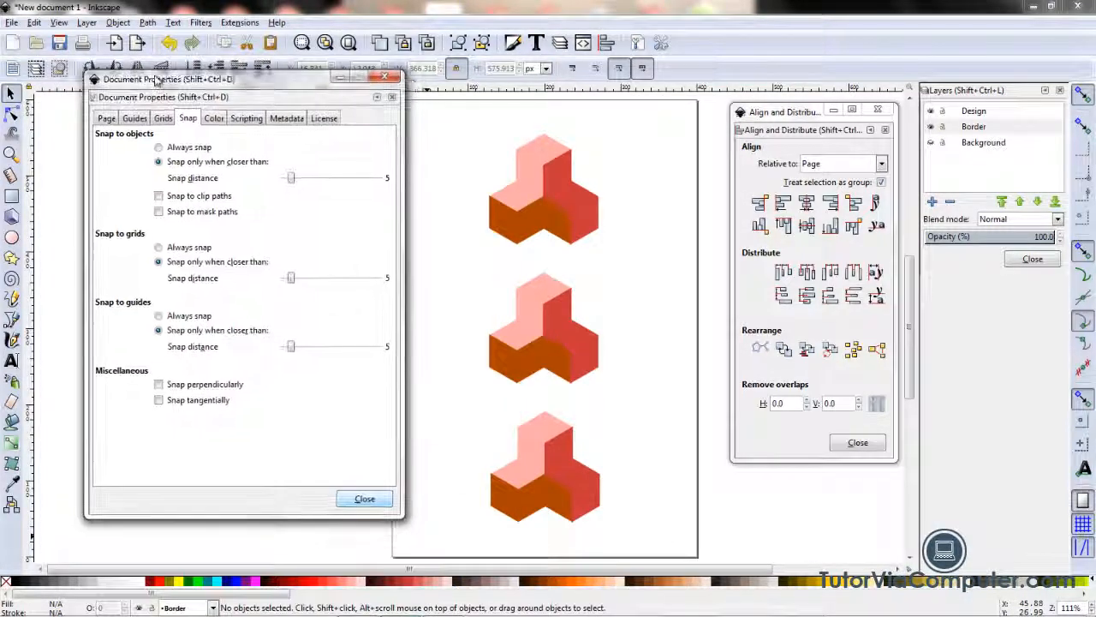
pyautogui.click(107, 119)
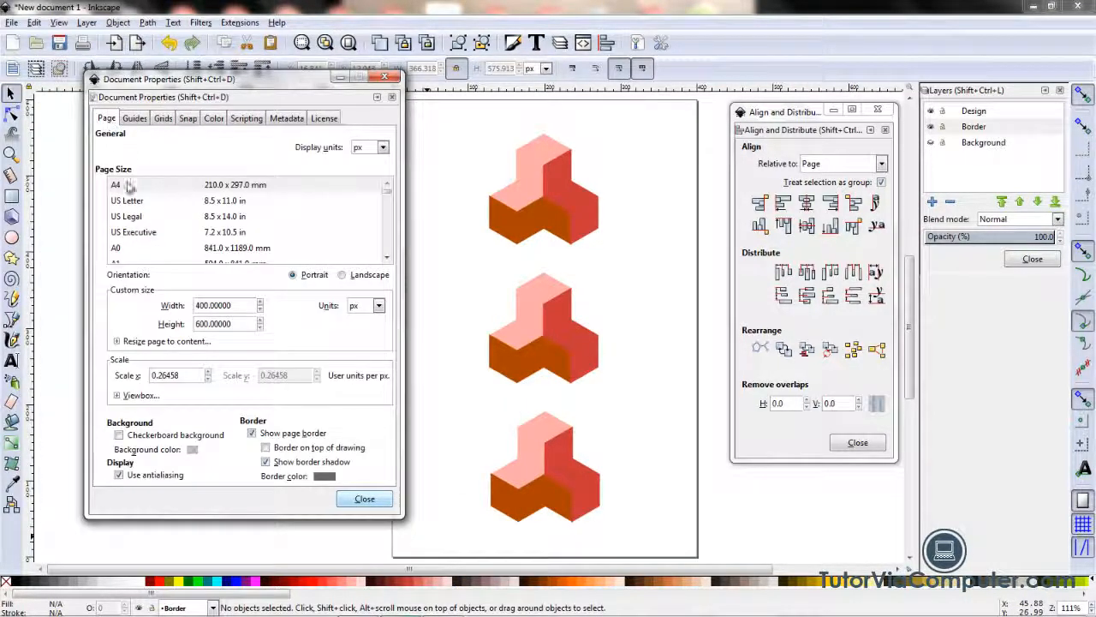
pyautogui.click(120, 435)
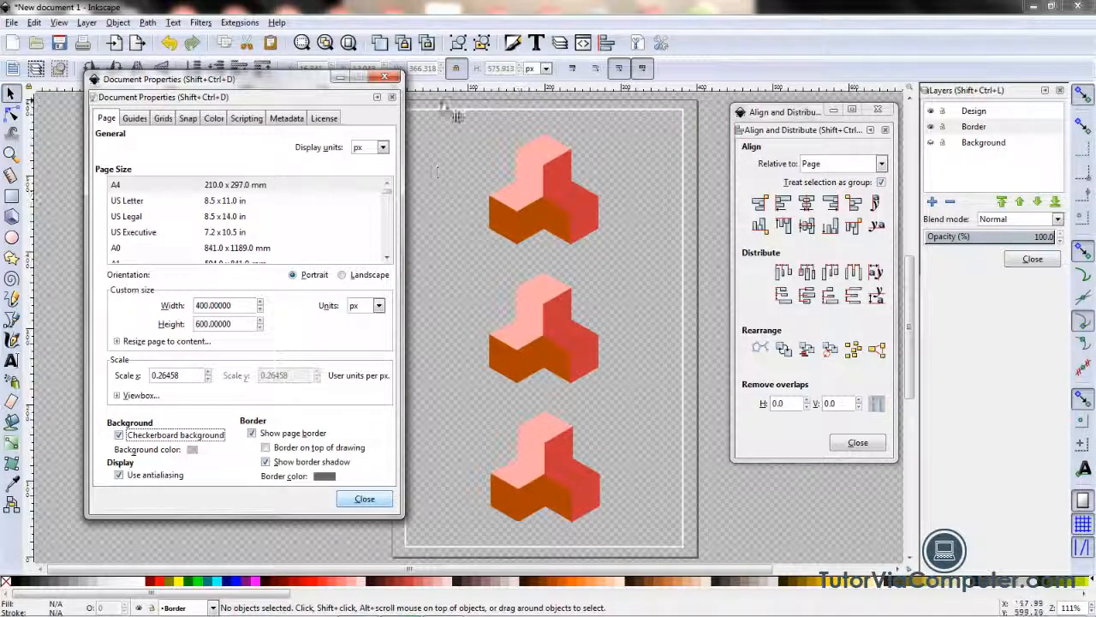
pyautogui.click(394, 77)
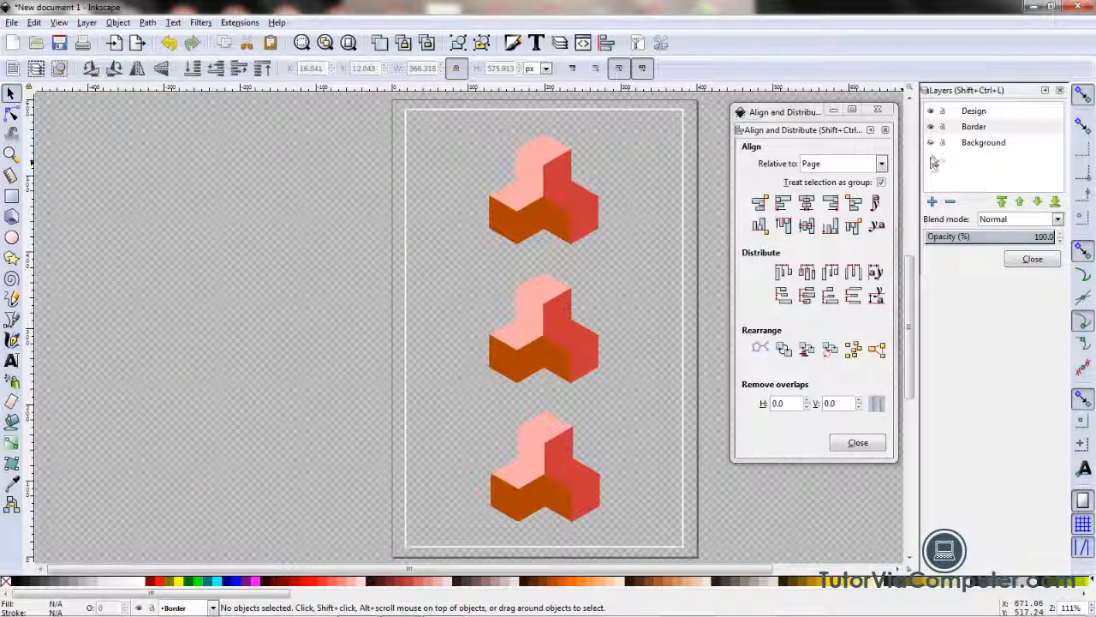
# Step: Show the Background layer again, close Align and Distribute, and lock the Border and Background layers
pyautogui.click(931, 143)
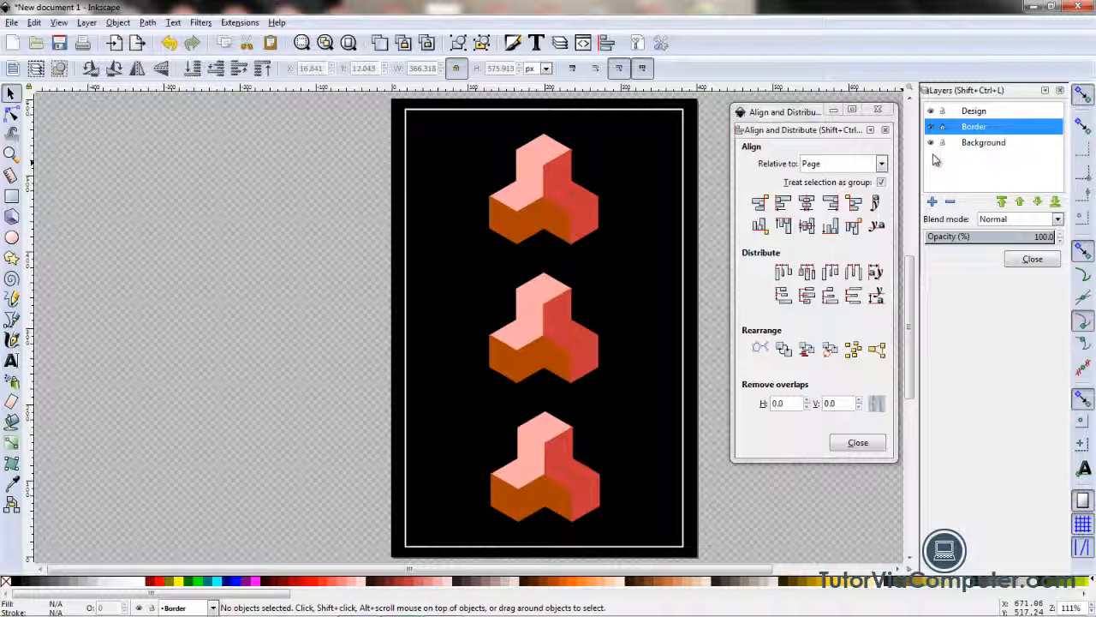
pyautogui.click(878, 110)
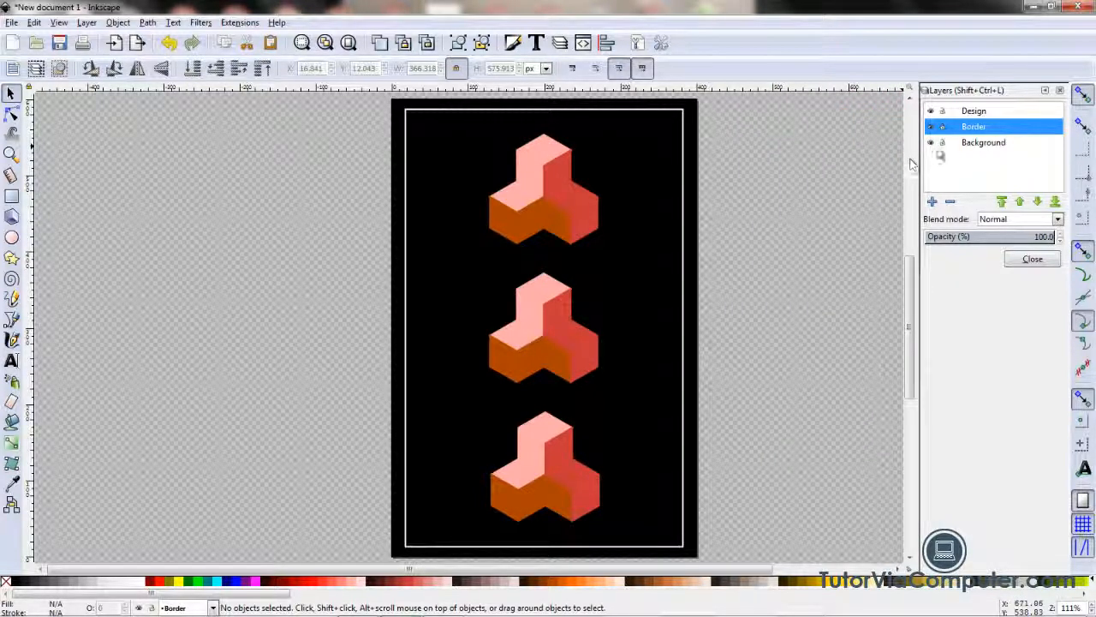
pyautogui.click(942, 126)
pyautogui.click(943, 144)
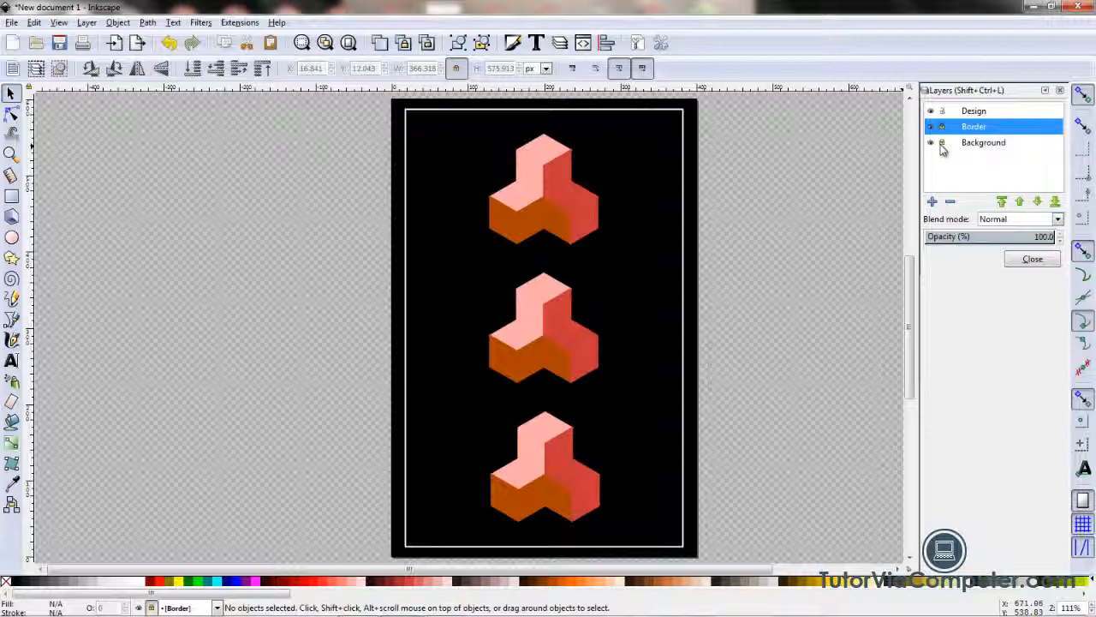